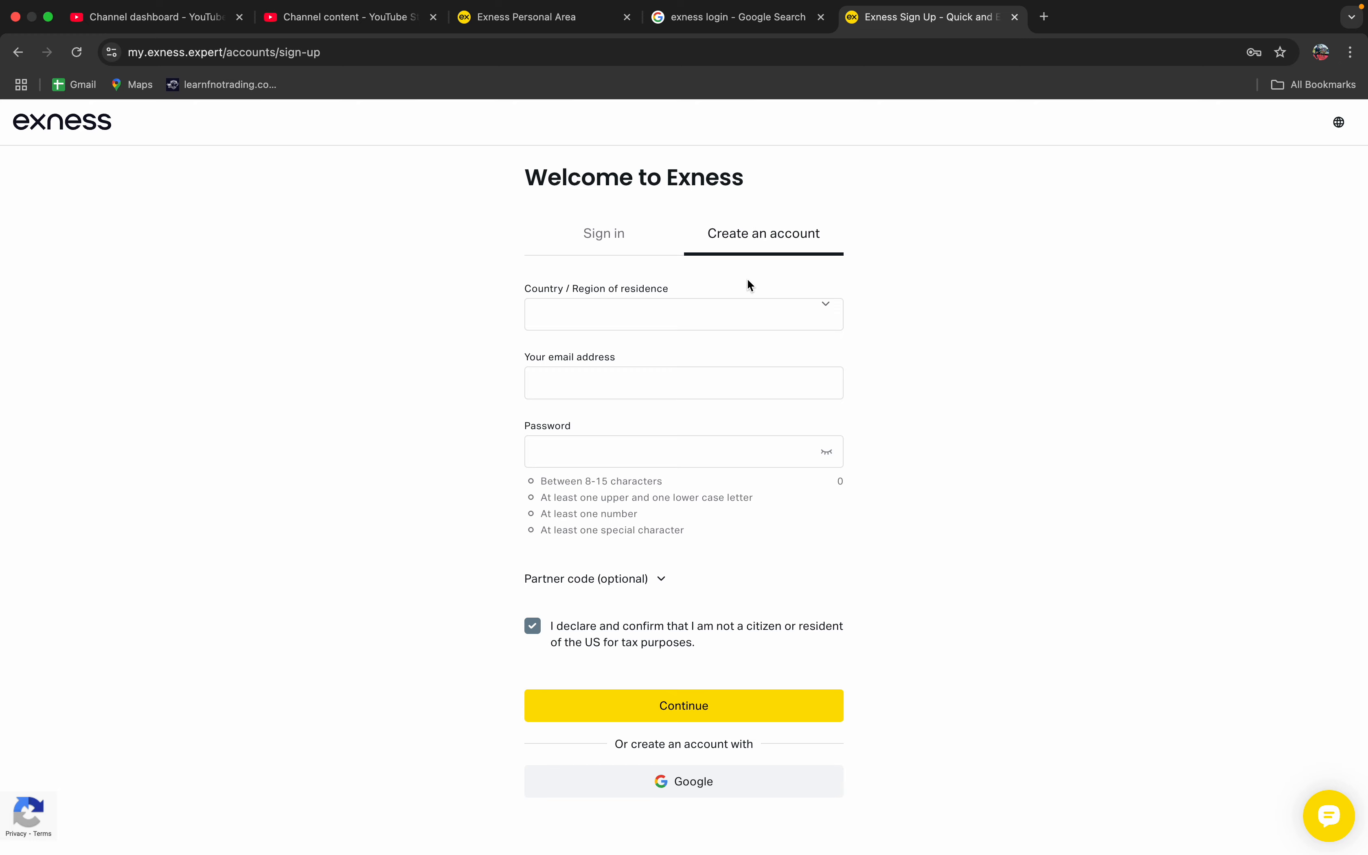
- Set the country of residence to India in the account sign-up form
click(694, 313)
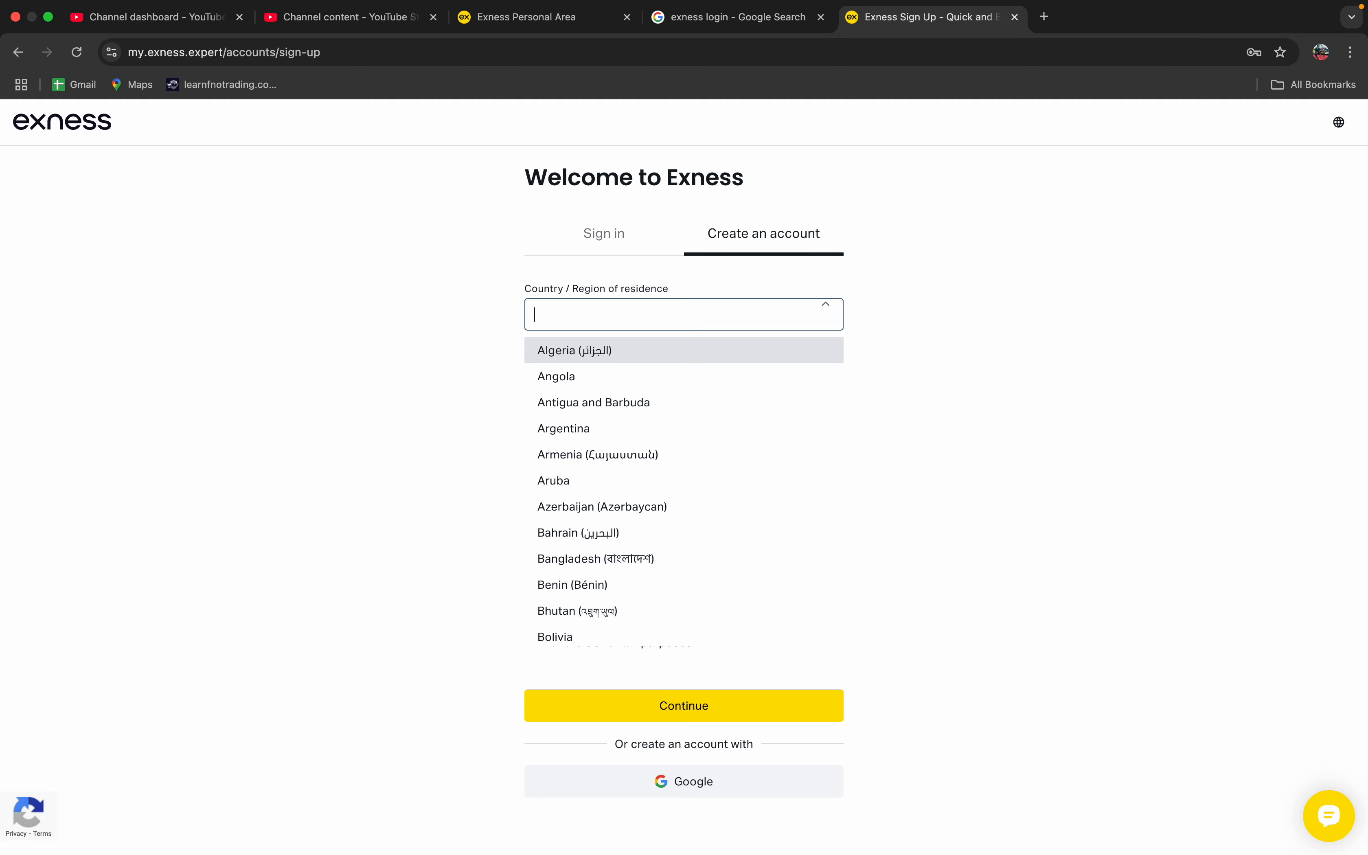
text(india)
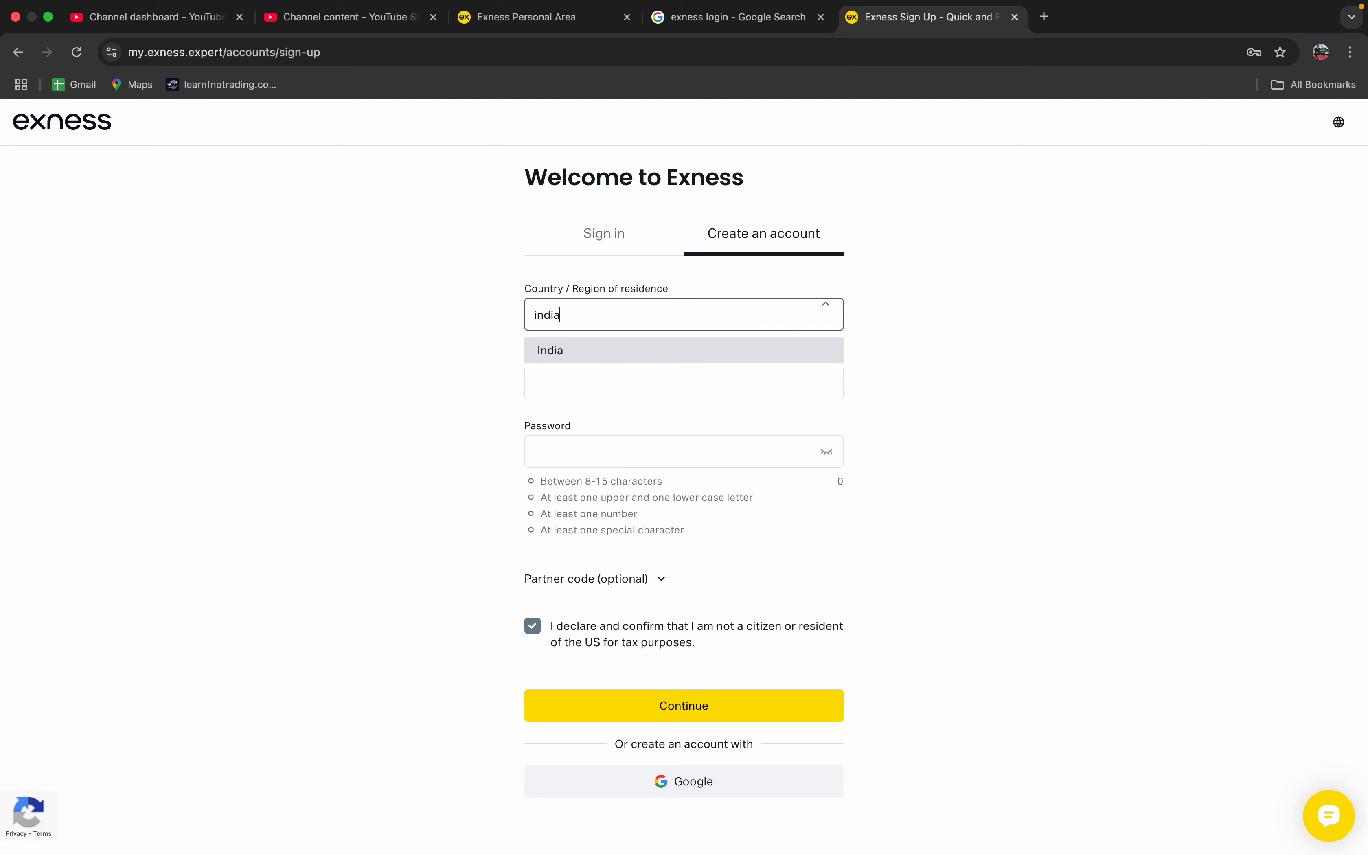
click(674, 343)
- Examine the sign-up form's email and password requirements and expand the optional partner code field
click(634, 388)
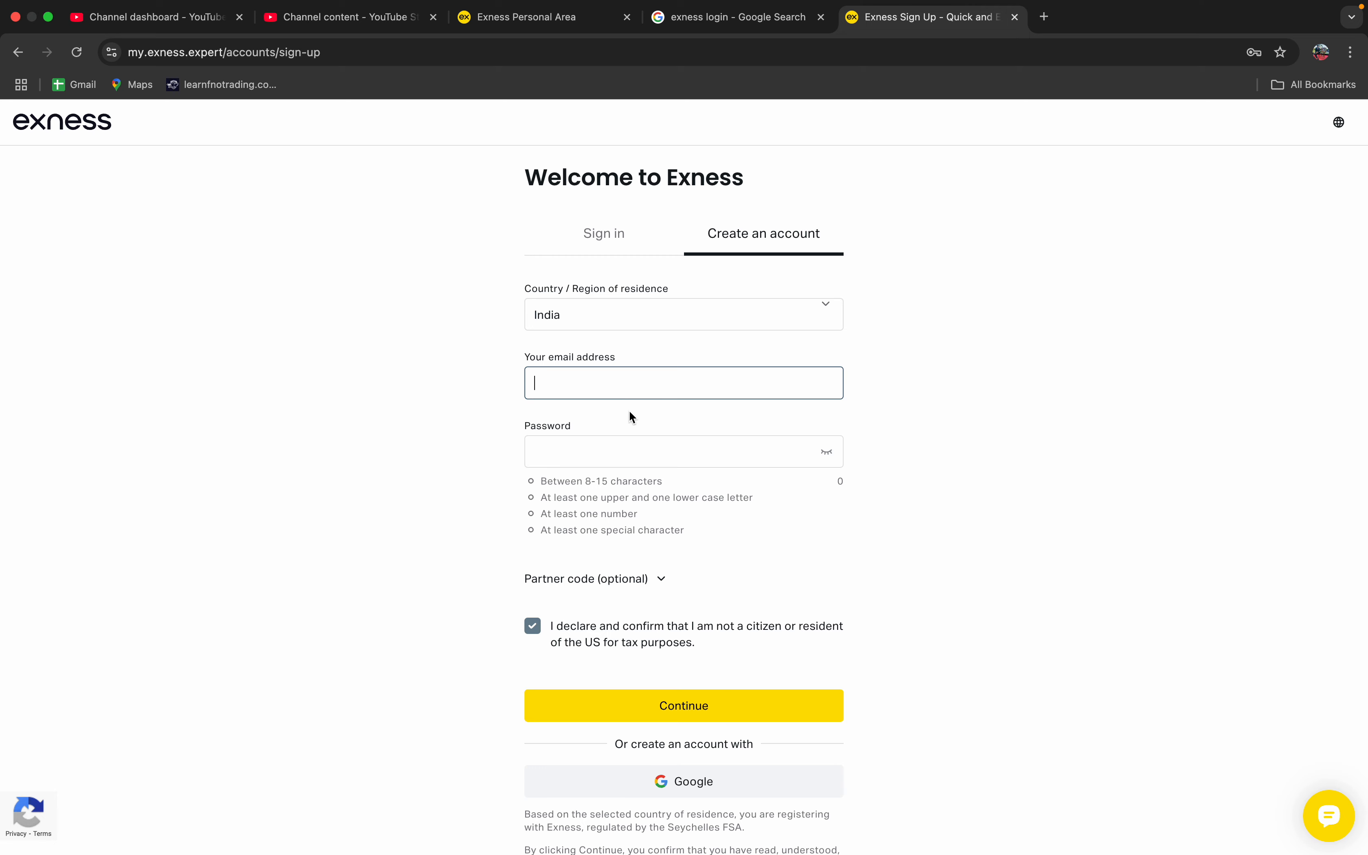
click(620, 441)
click(612, 461)
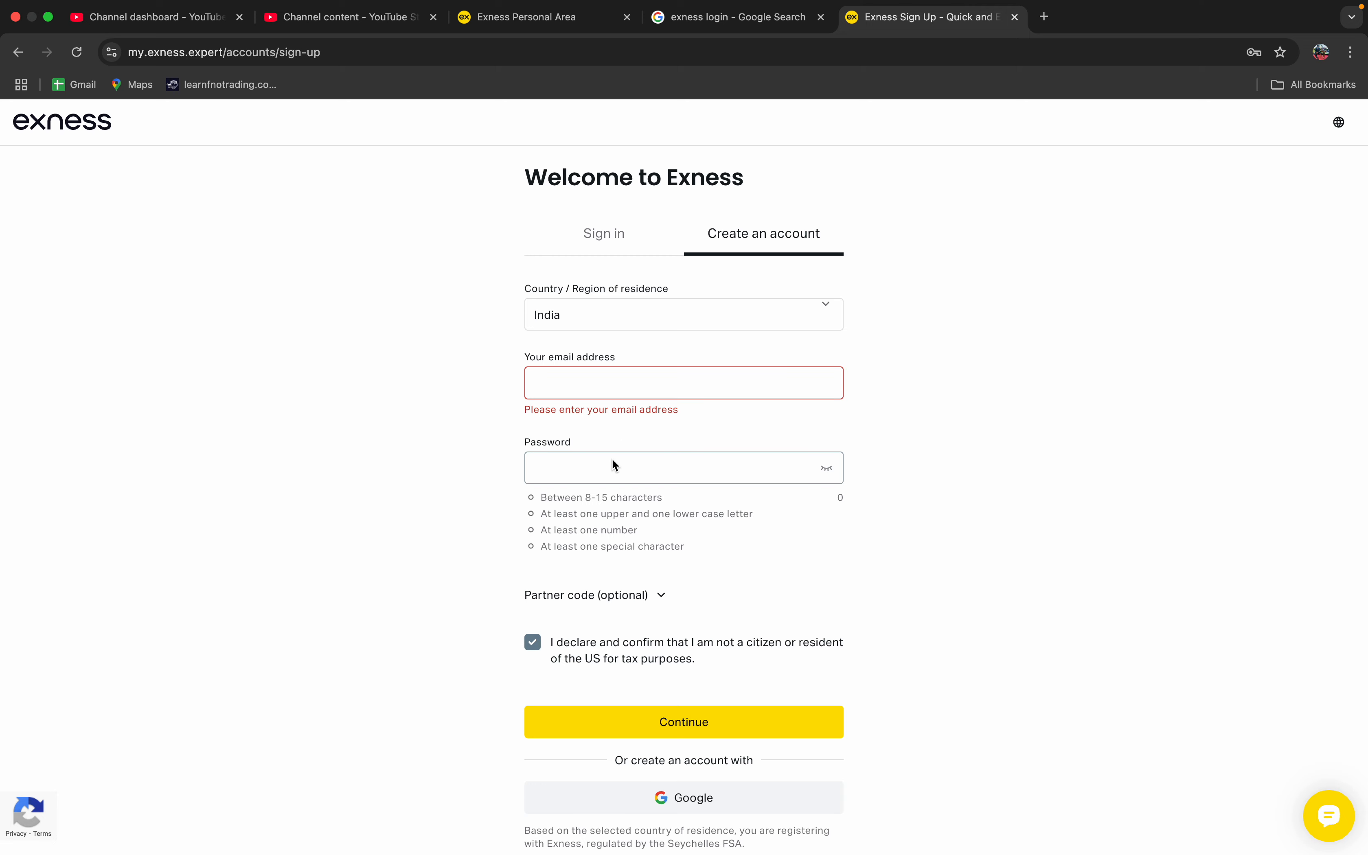
click(800, 378)
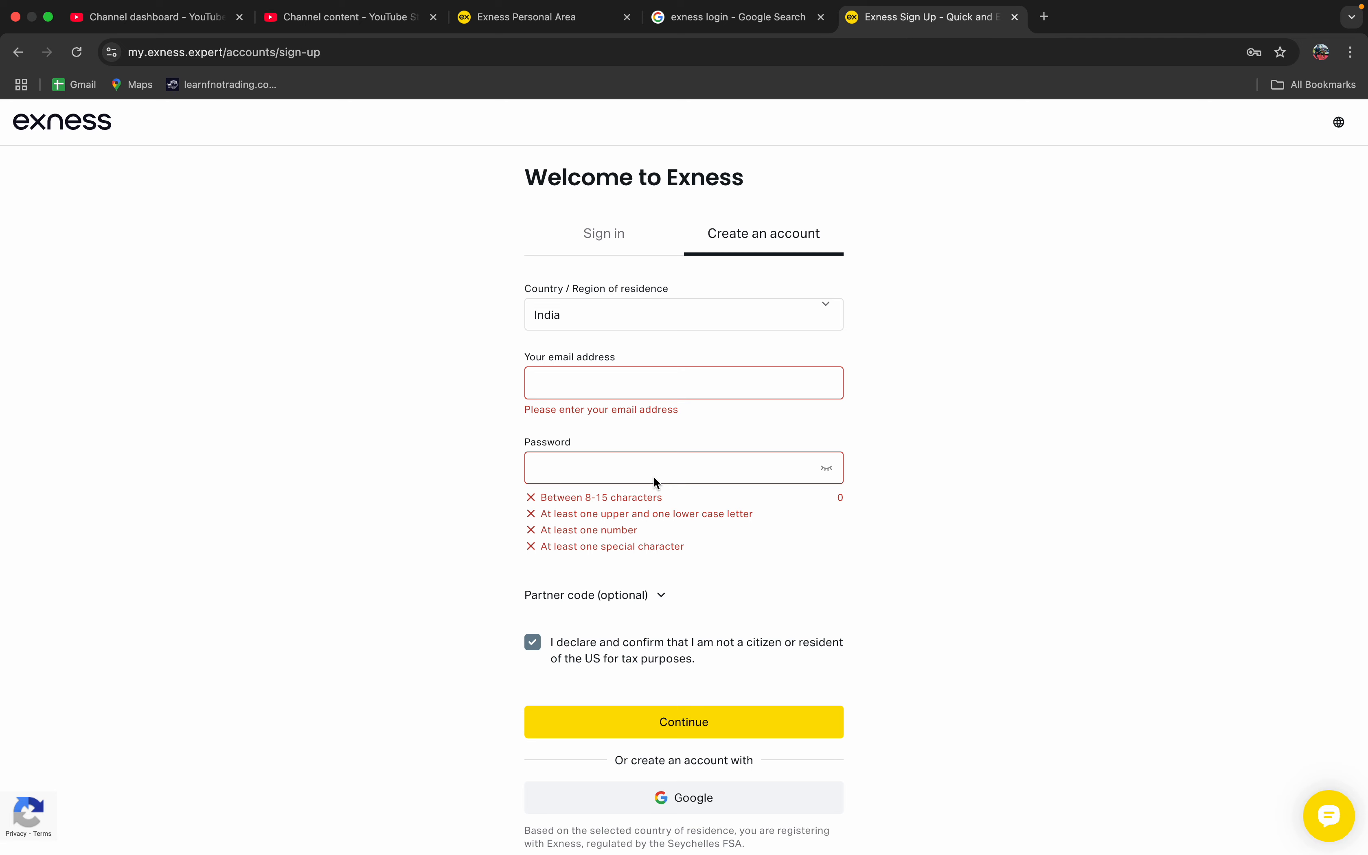
click(662, 592)
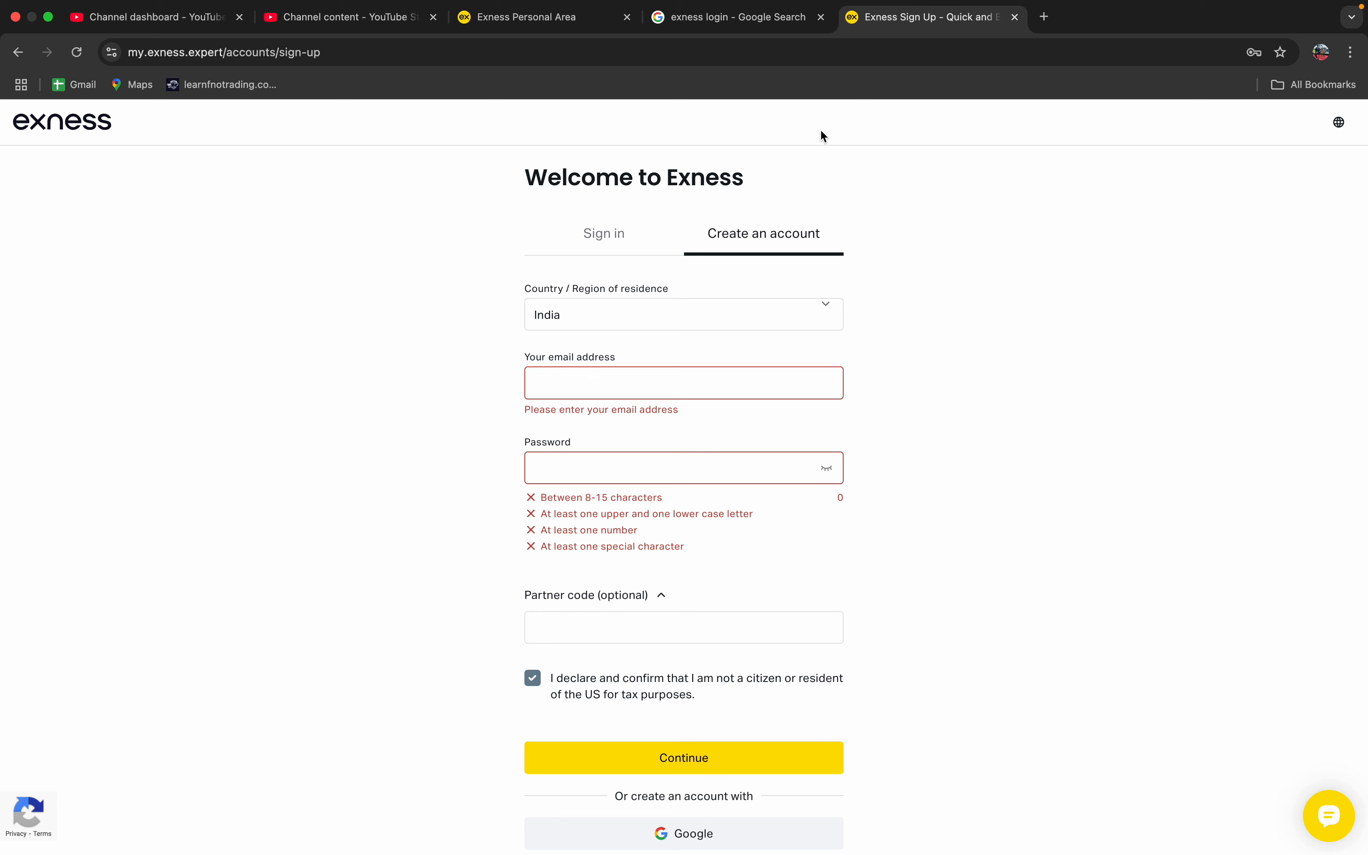
- Switch from account creation to sign-in and log in to the existing account with the saved credentials
click(757, 29)
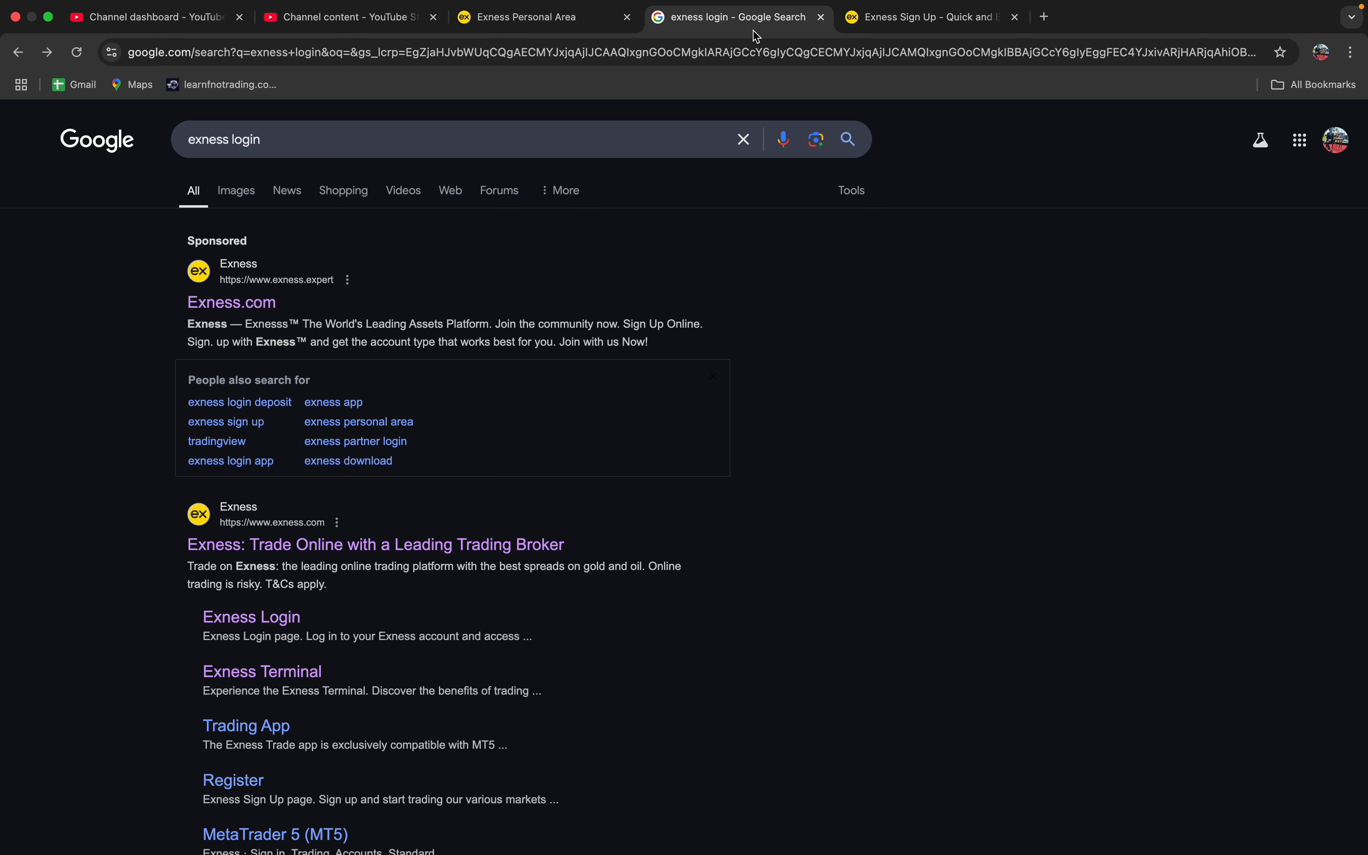
click(866, 31)
click(609, 241)
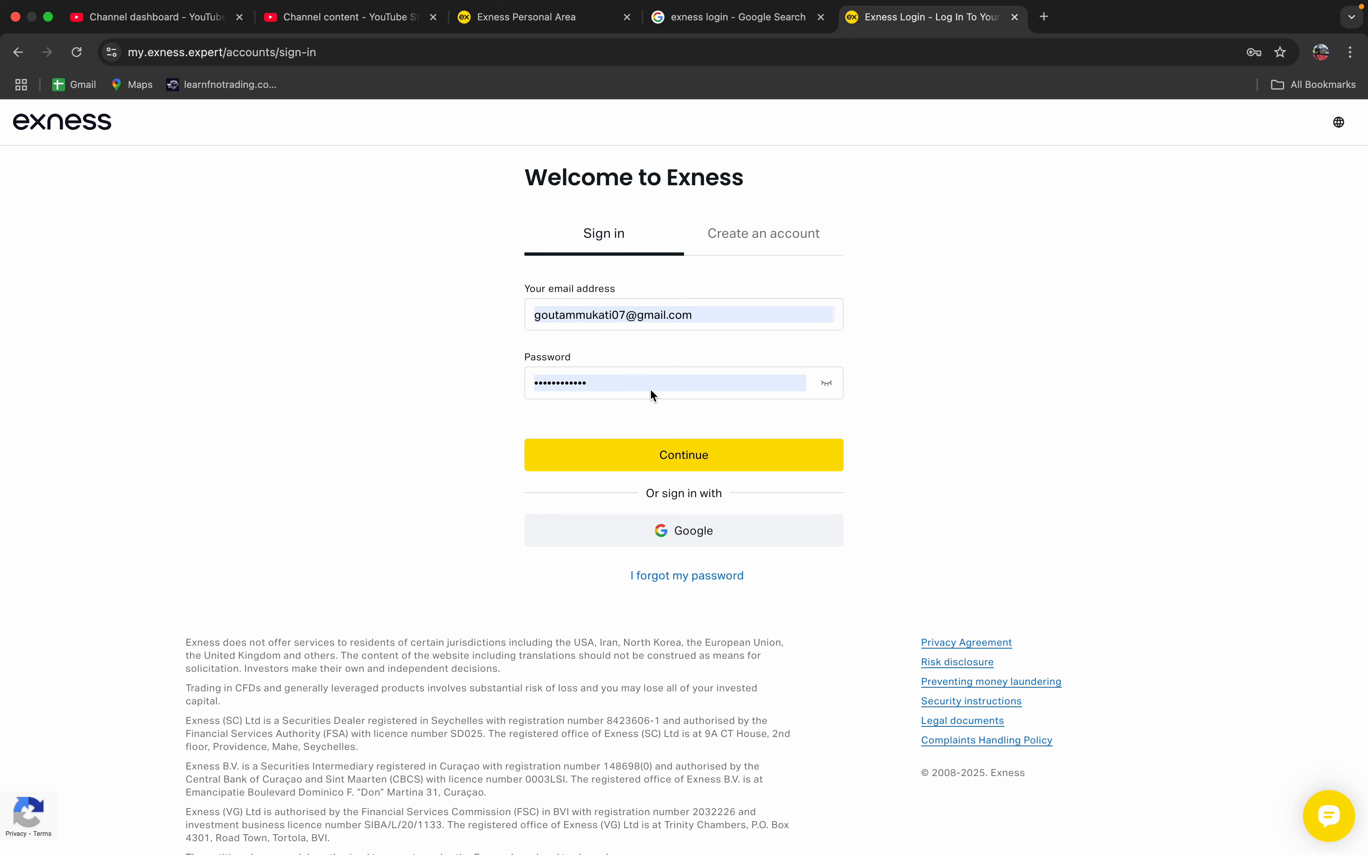
click(661, 451)
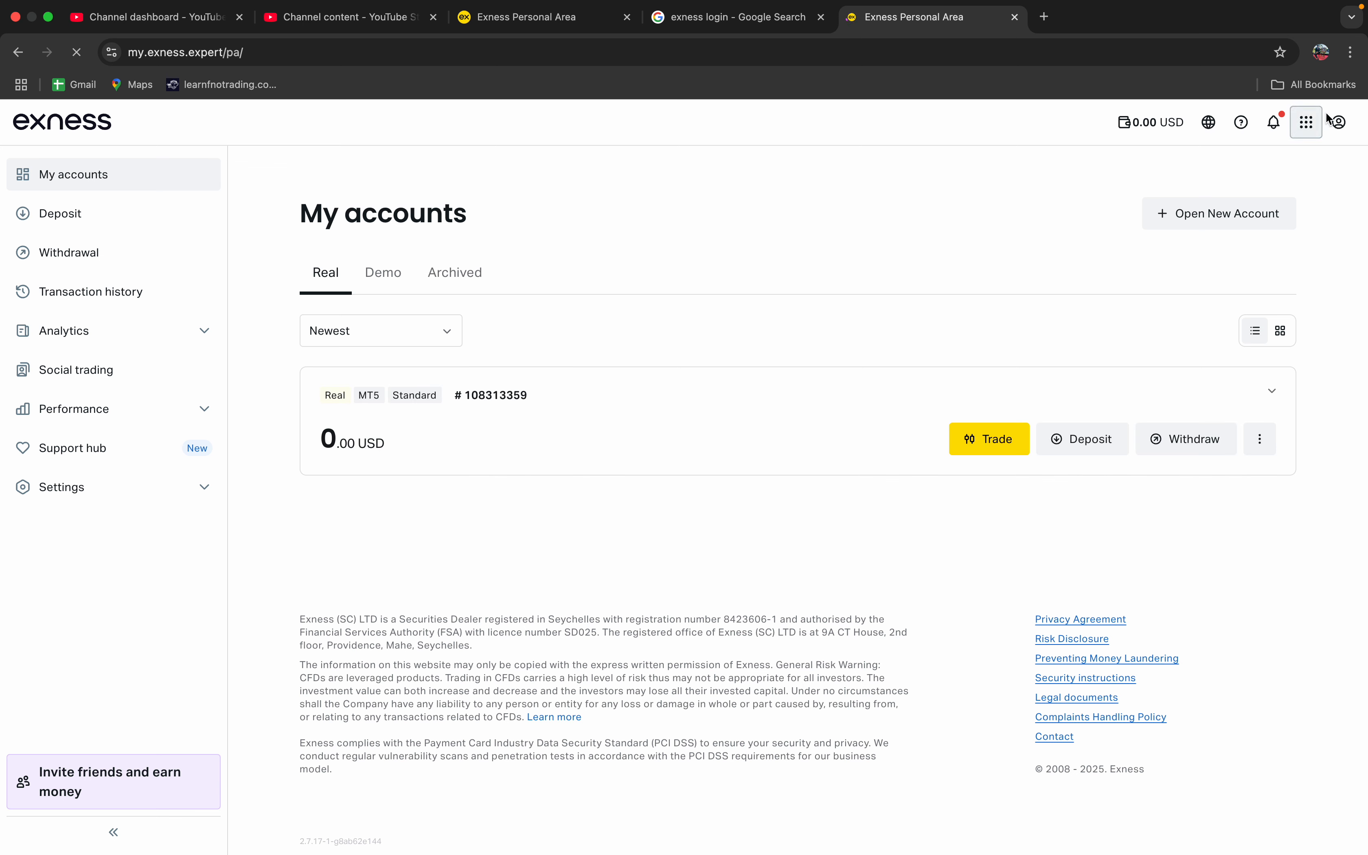
- Open the profile settings from the user account and review the account status, deposit limit and verification steps
click(1348, 130)
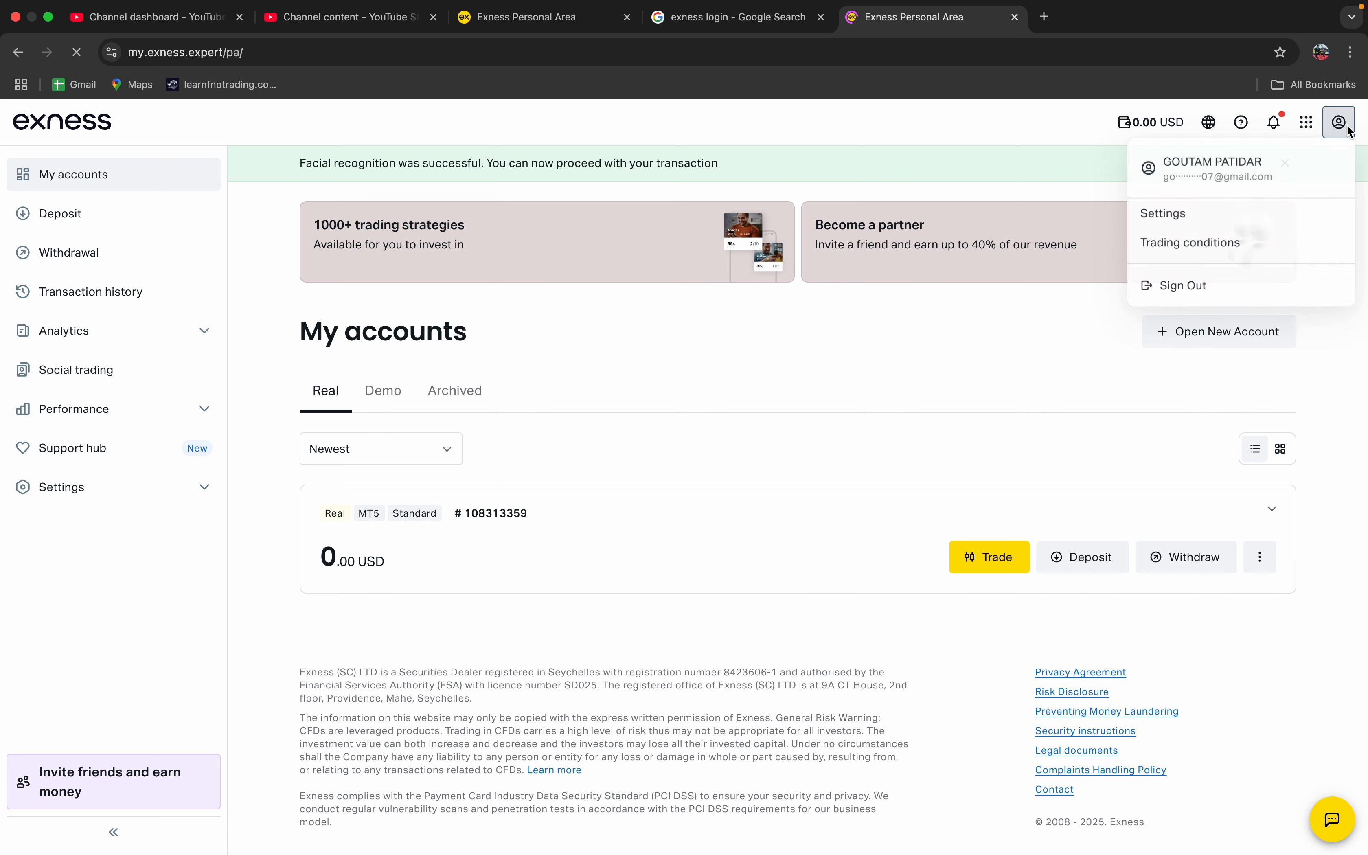
click(1164, 215)
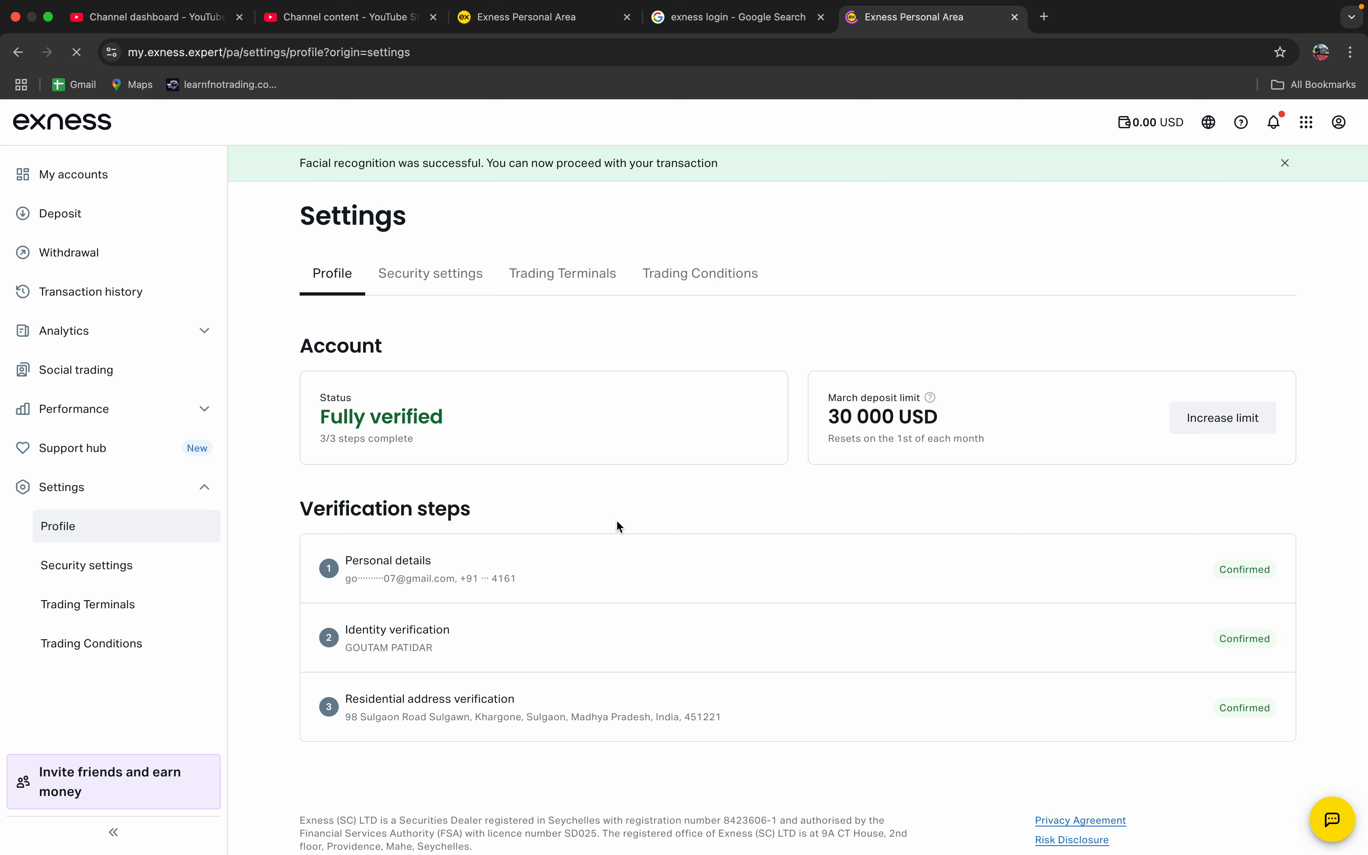
scroll(617, 520, down, 3)
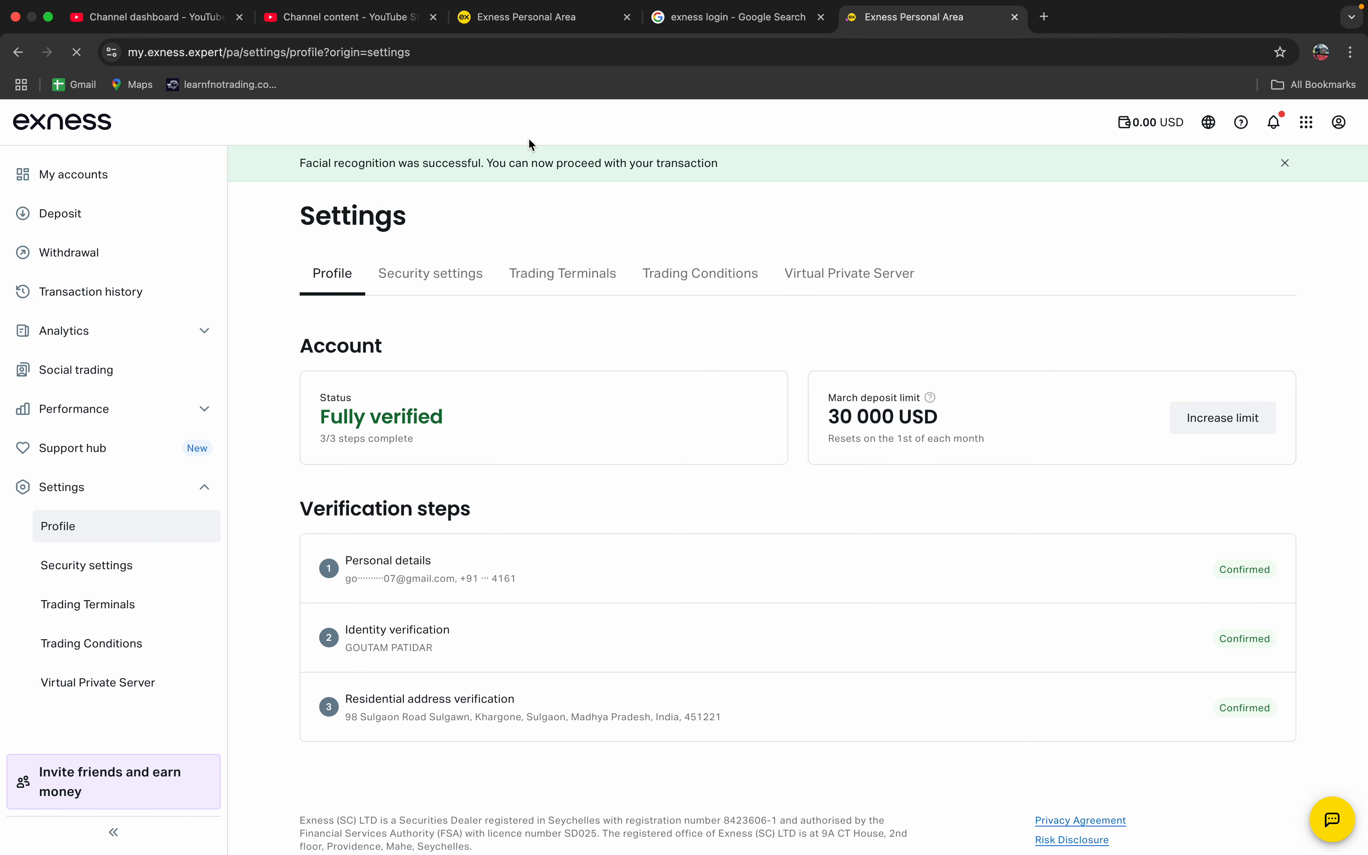
click(34, 171)
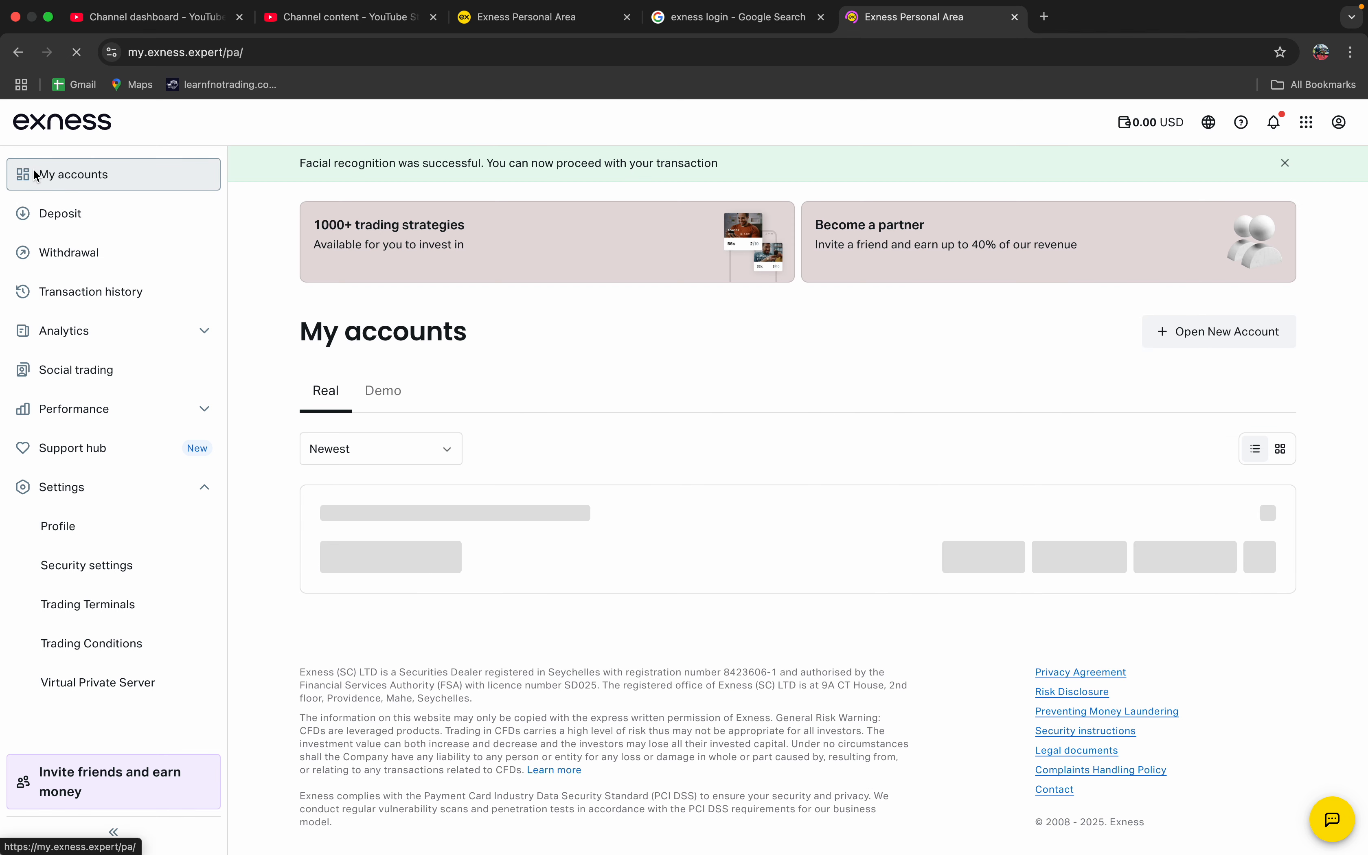
click(1337, 123)
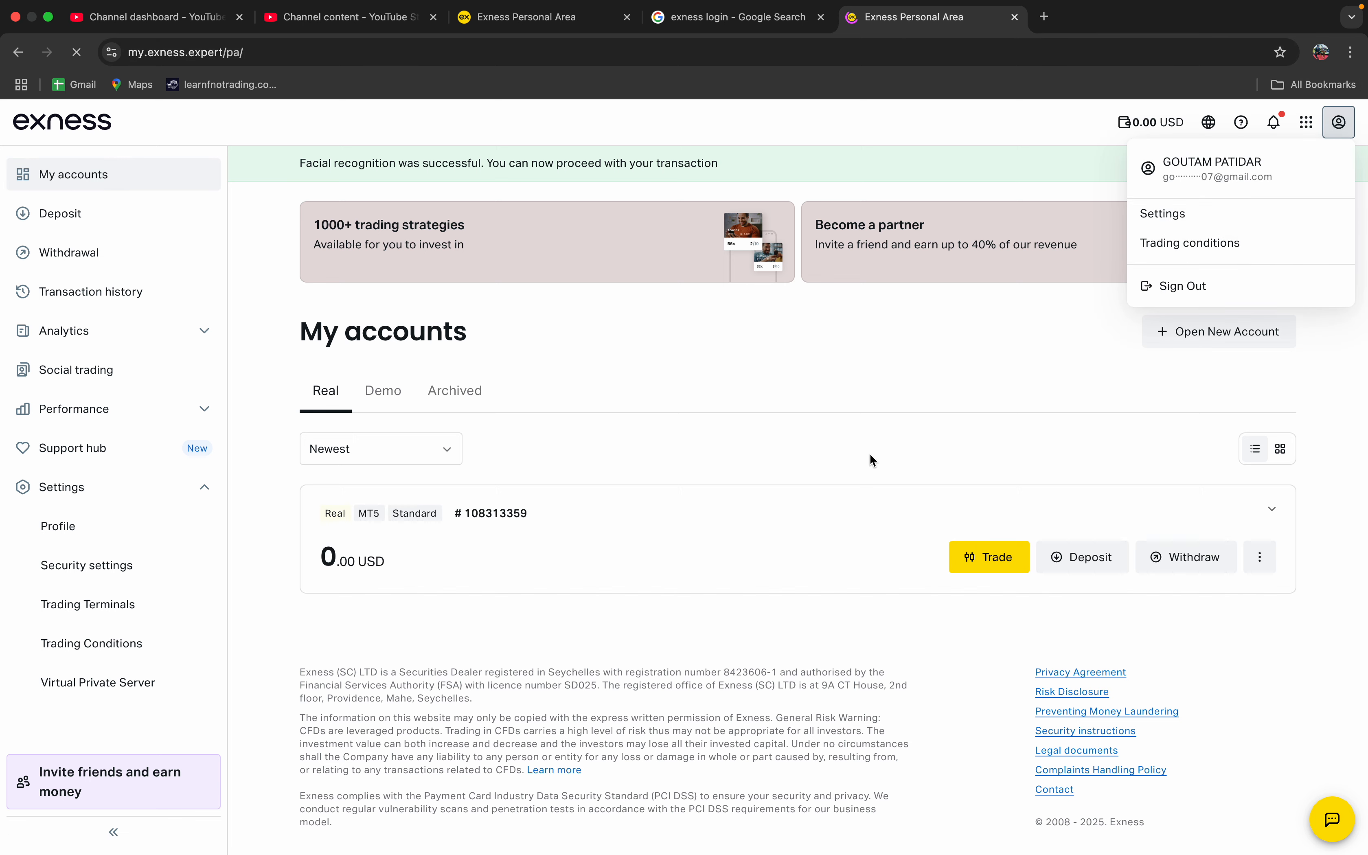
click(1172, 216)
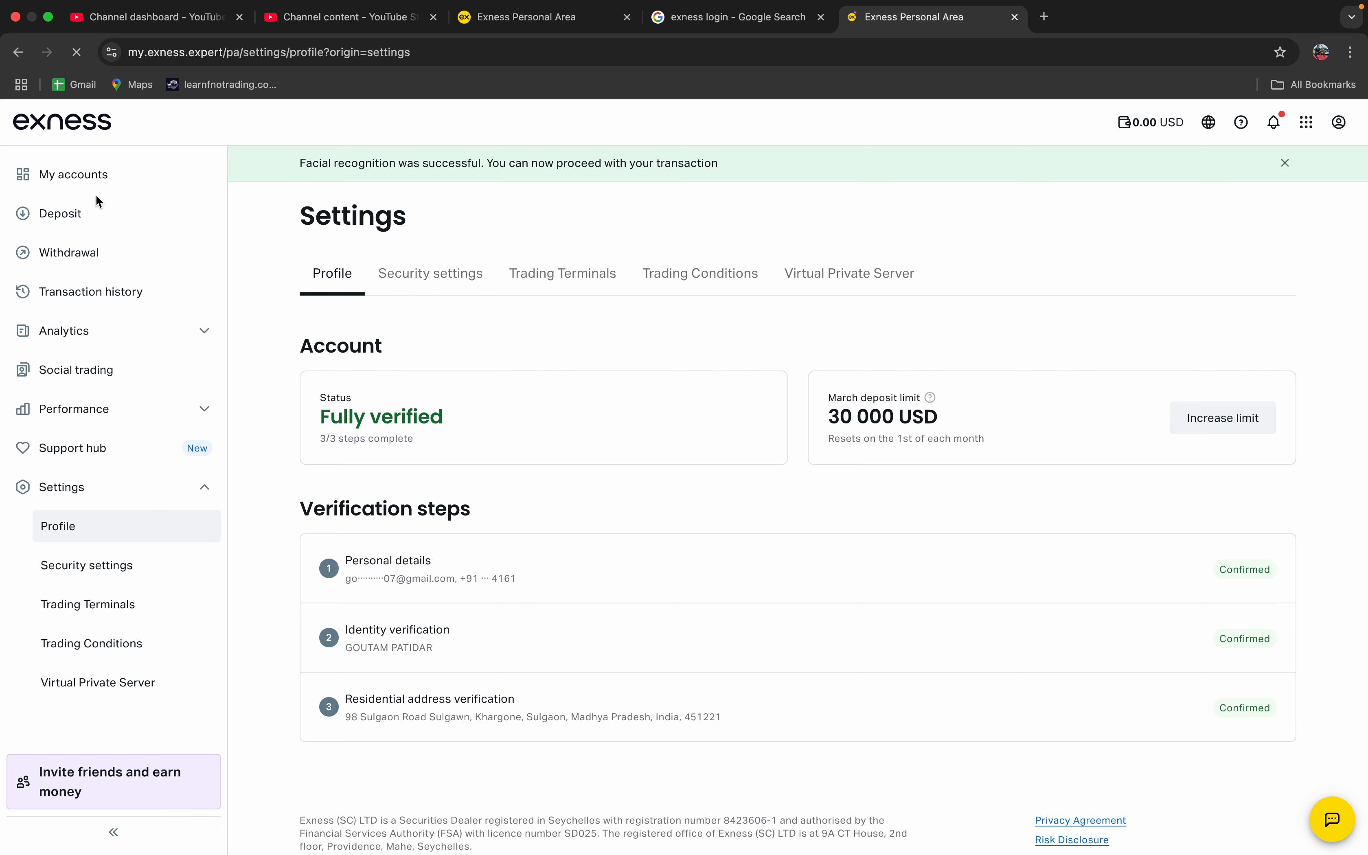
- Review the saved and available deposit payment methods with their processing times, fees and limits
click(80, 213)
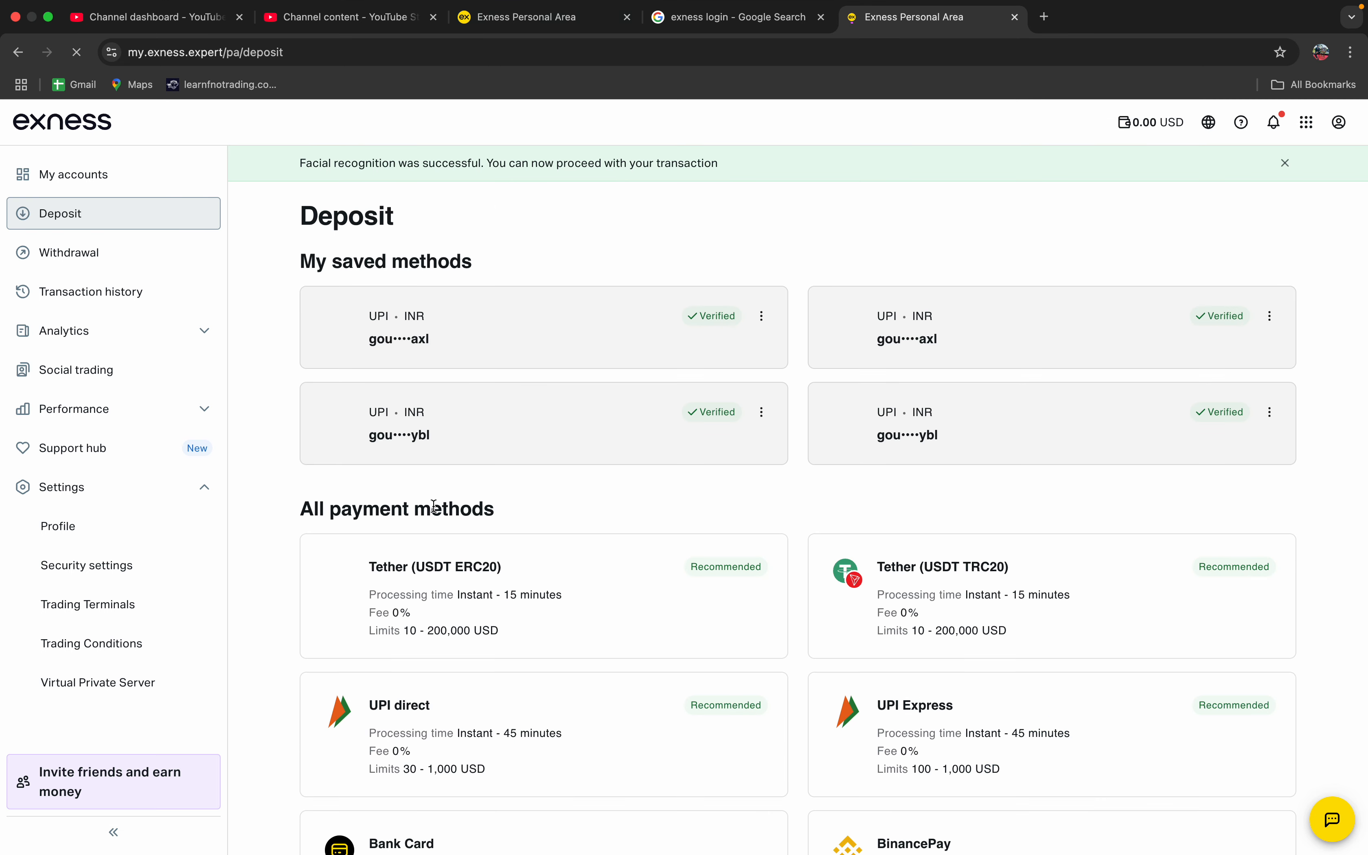
scroll(434, 506, down, 3)
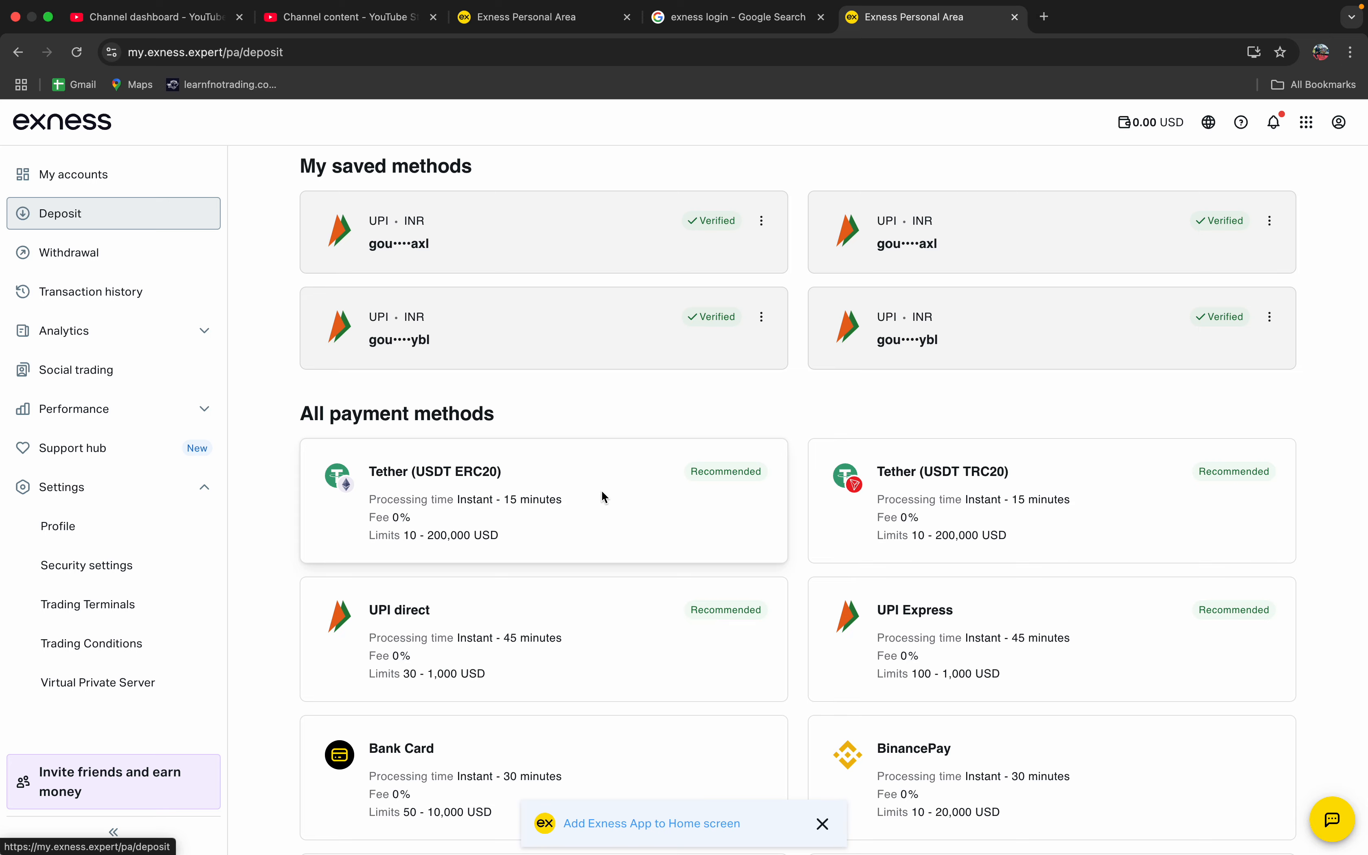
scroll(601, 493, down, 15)
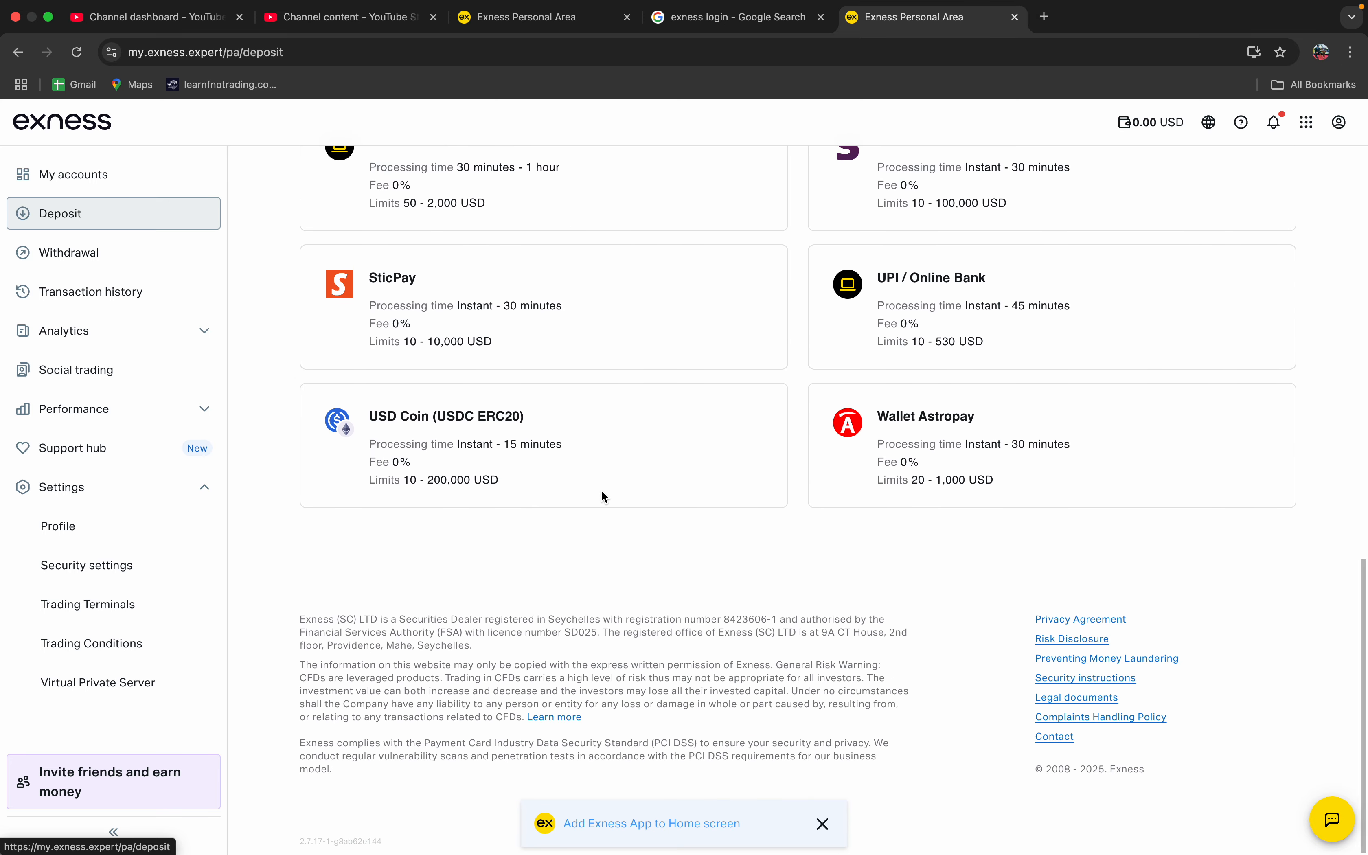
scroll(601, 496, up, 15)
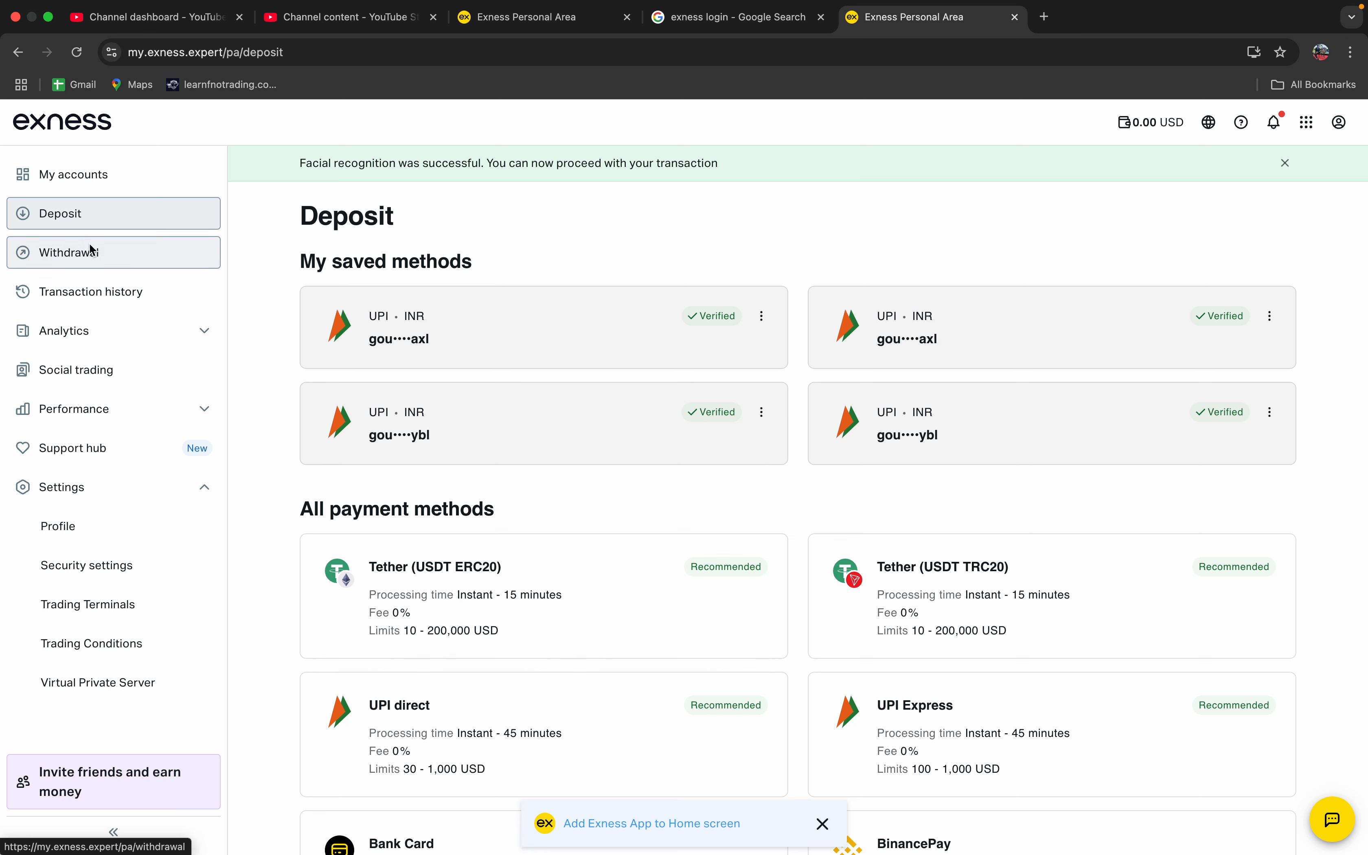
- Start opening a new account from the accounts overview and compare the offered MT5 account types from Standard to Standard Cent
click(97, 180)
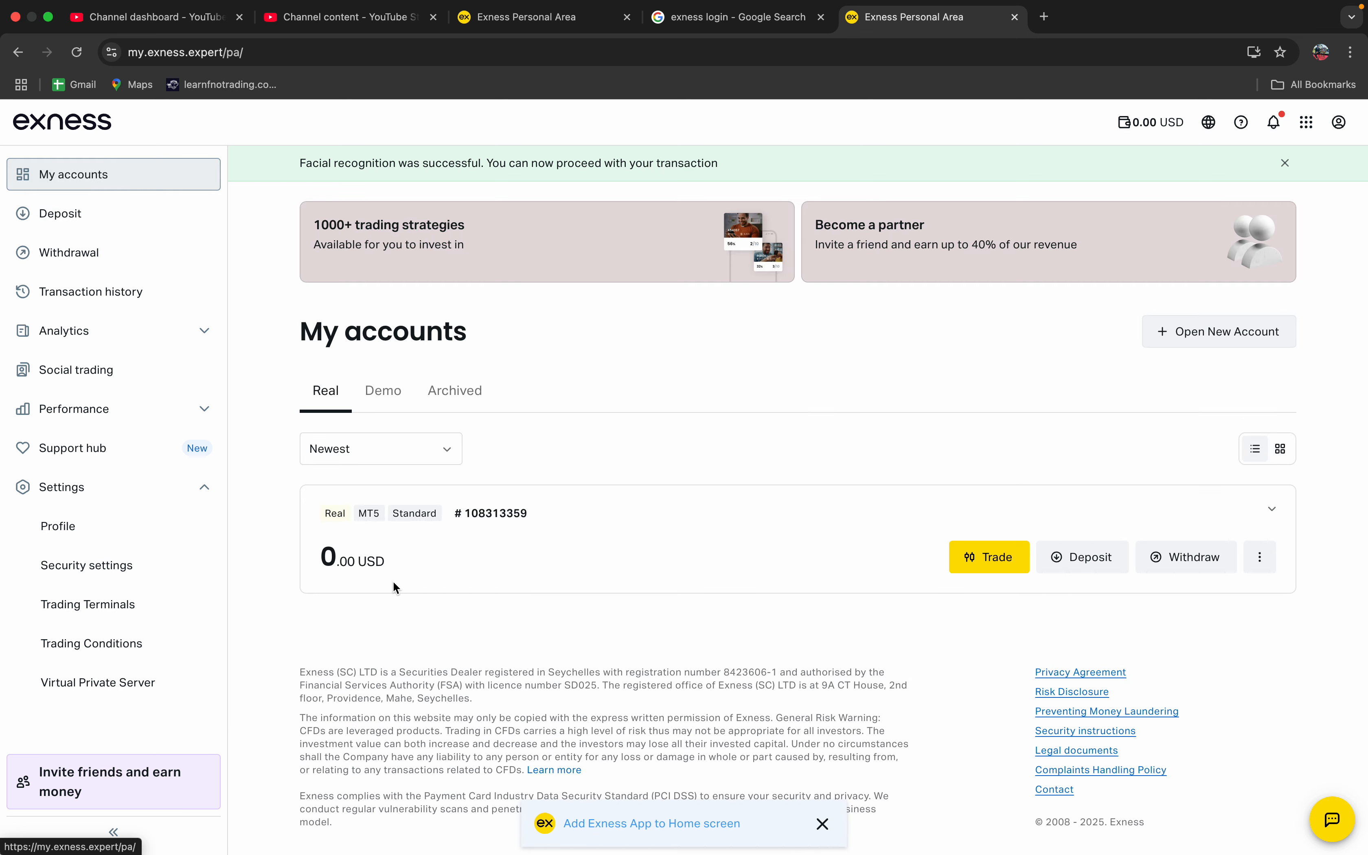
click(1176, 337)
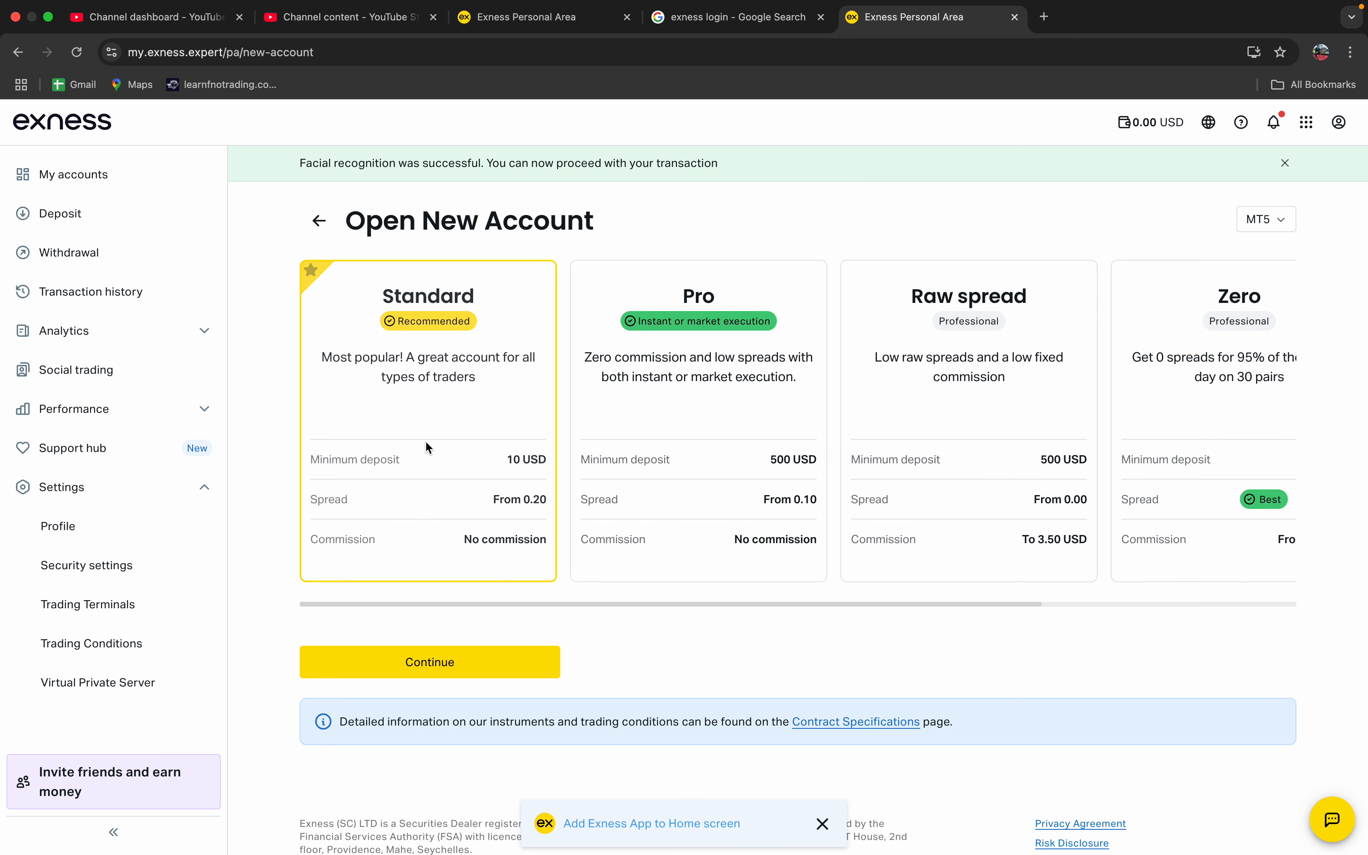
scroll(667, 452, right, 3)
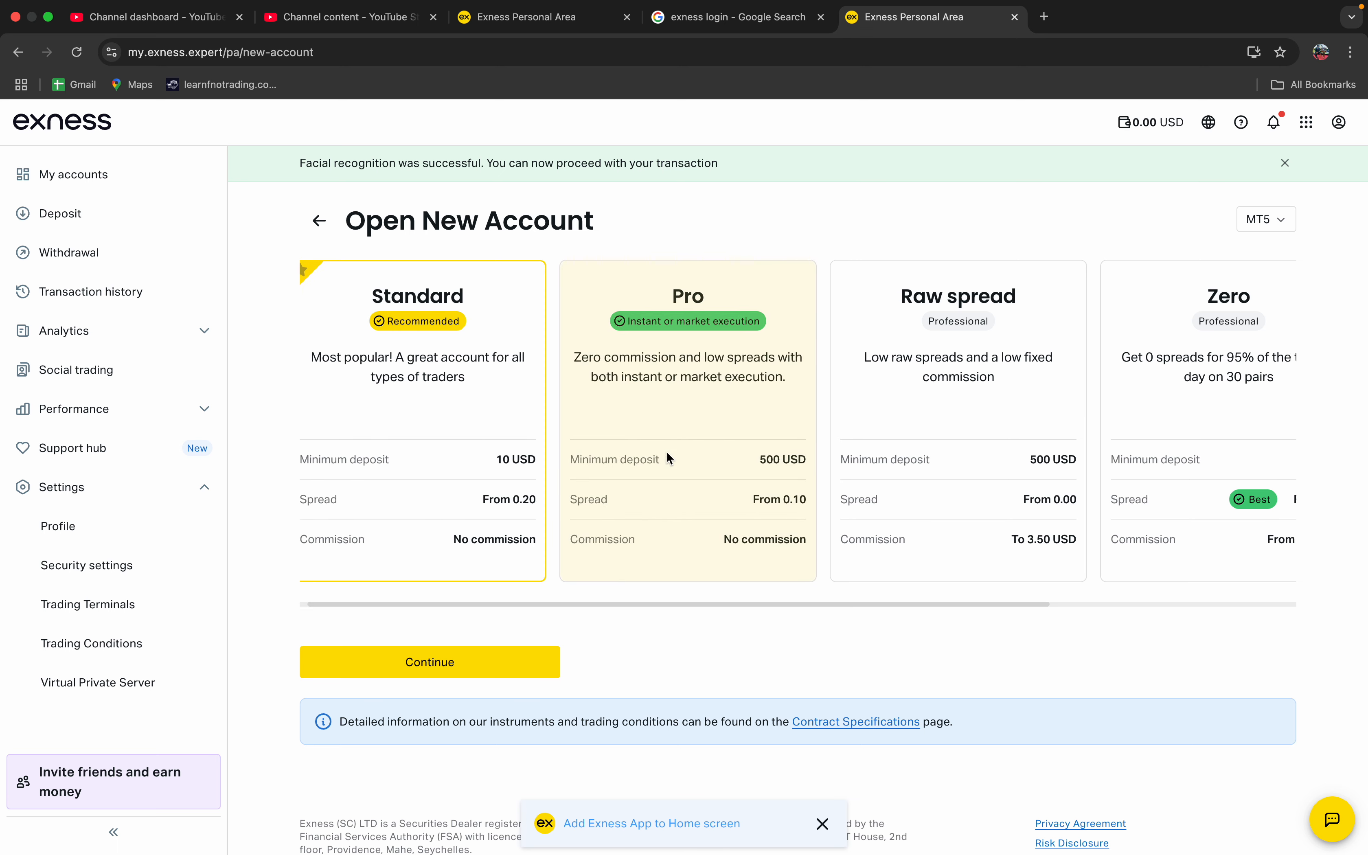
scroll(819, 316, right, 5)
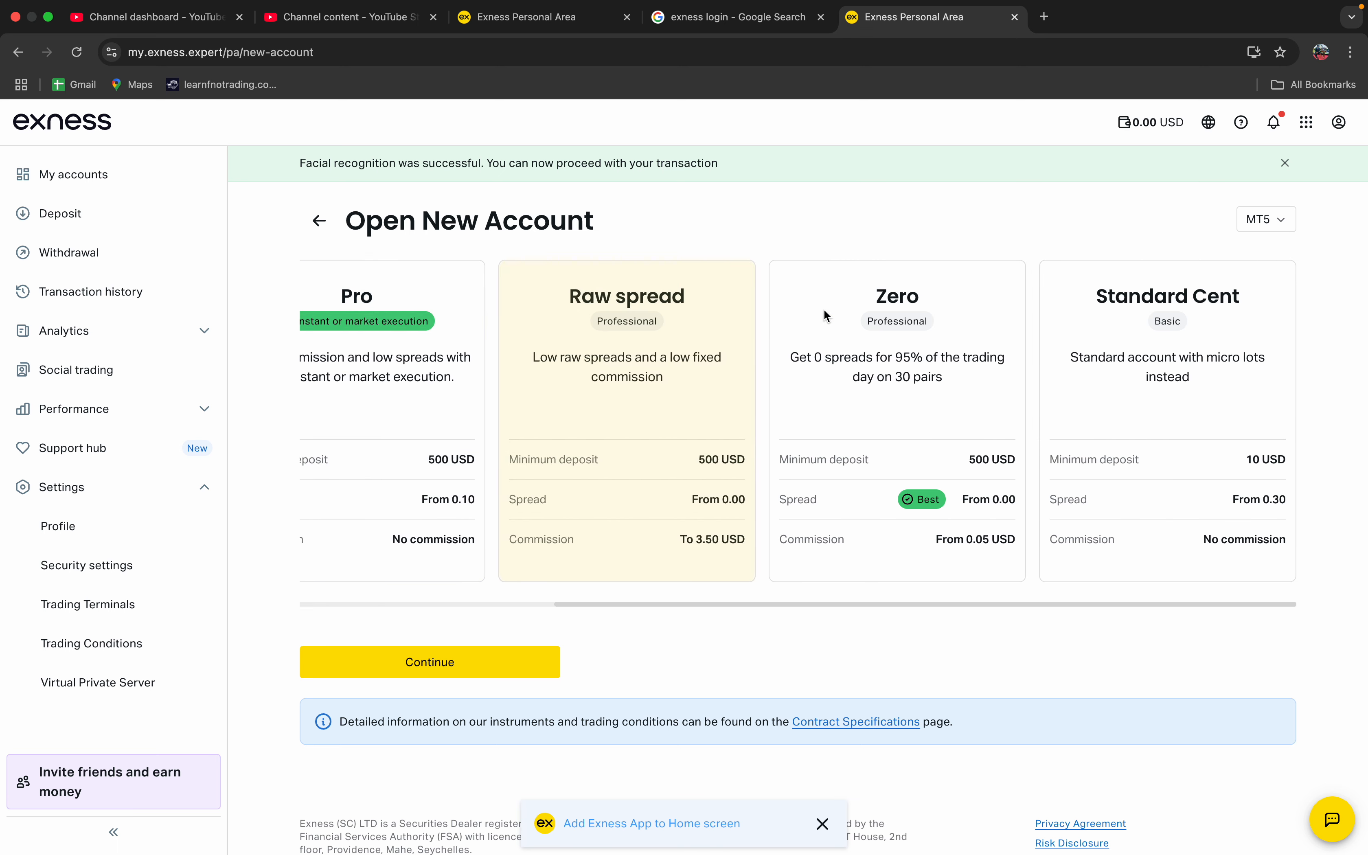
scroll(676, 342, left, 6)
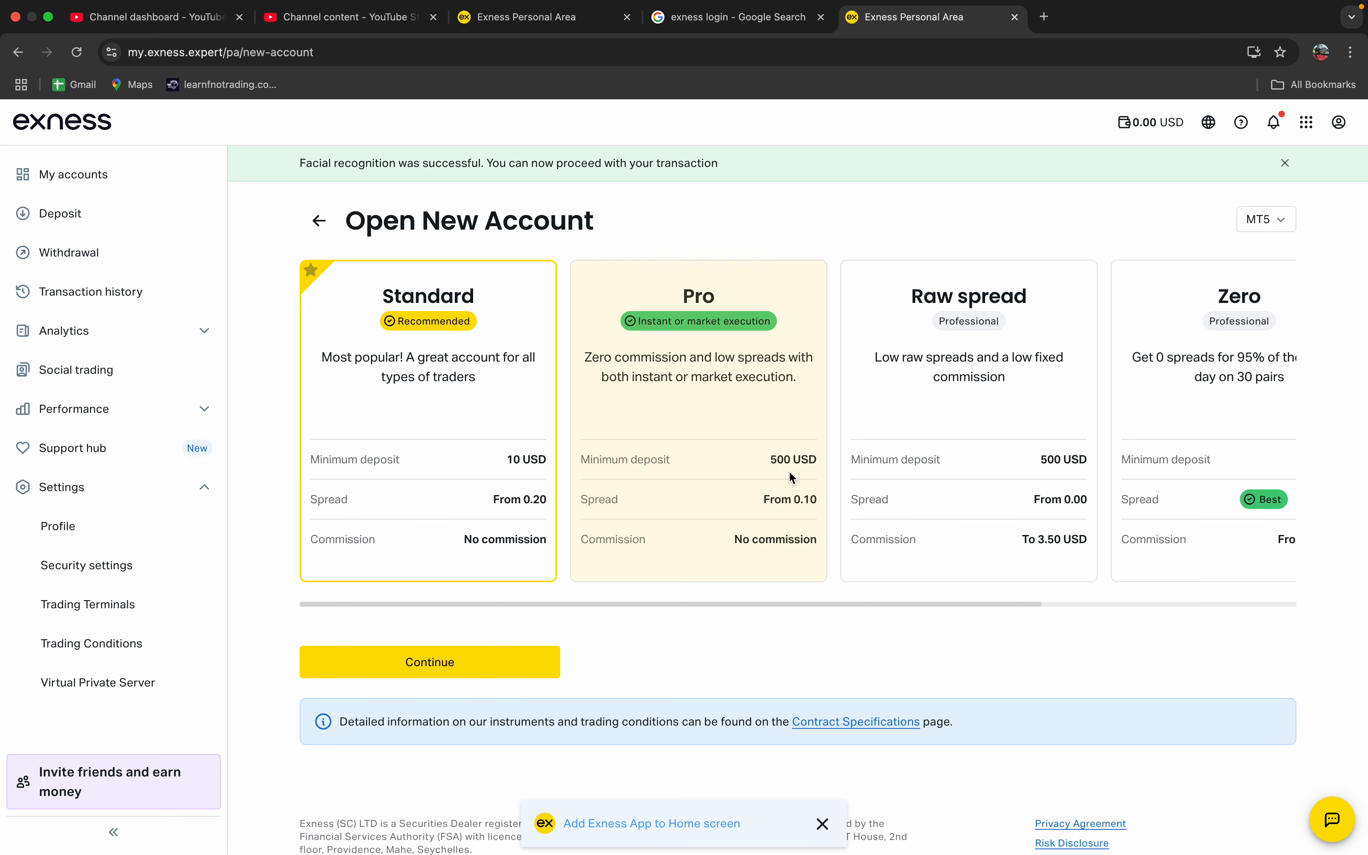
scroll(791, 500, right, 2)
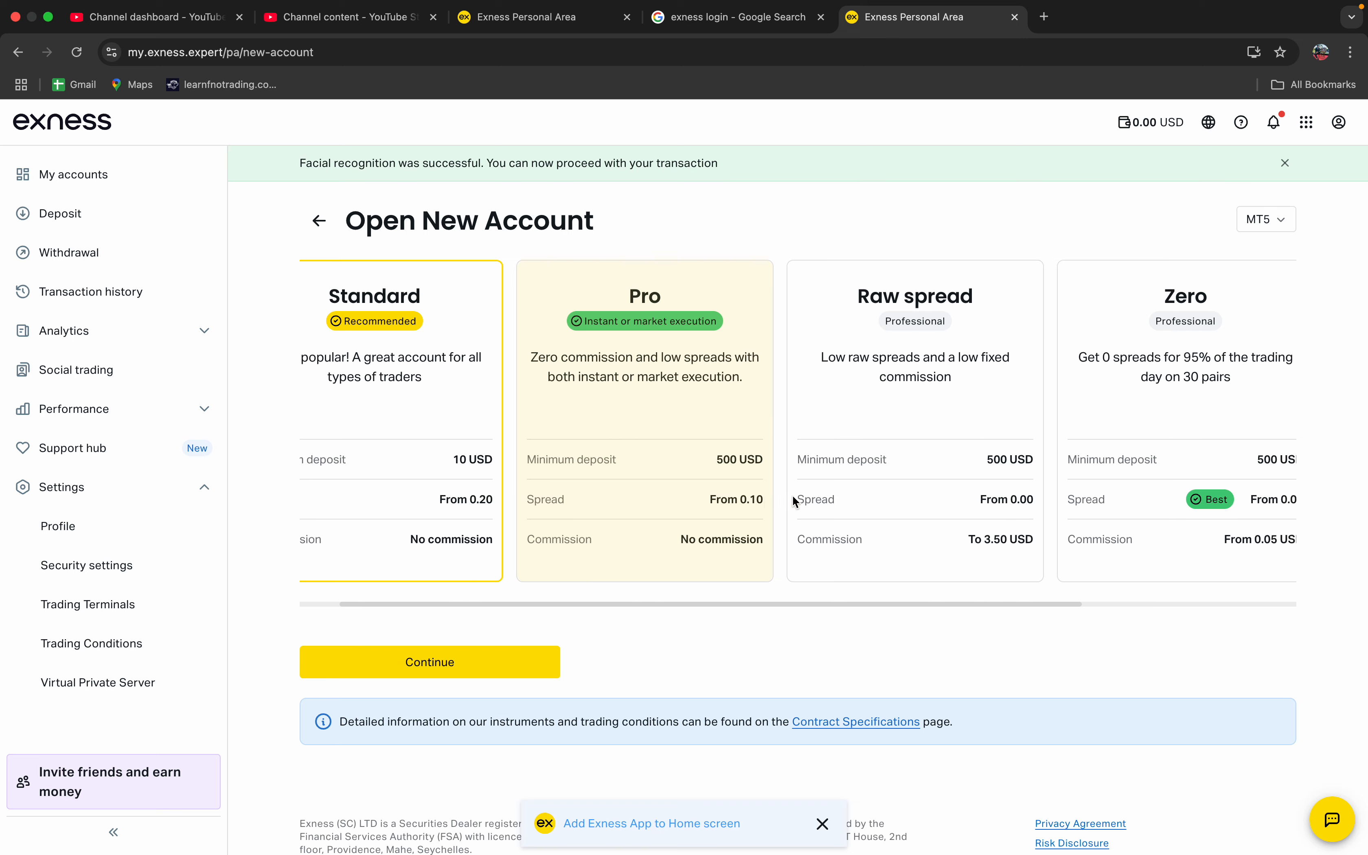
scroll(923, 321, right, 1)
scroll(924, 321, right, 1)
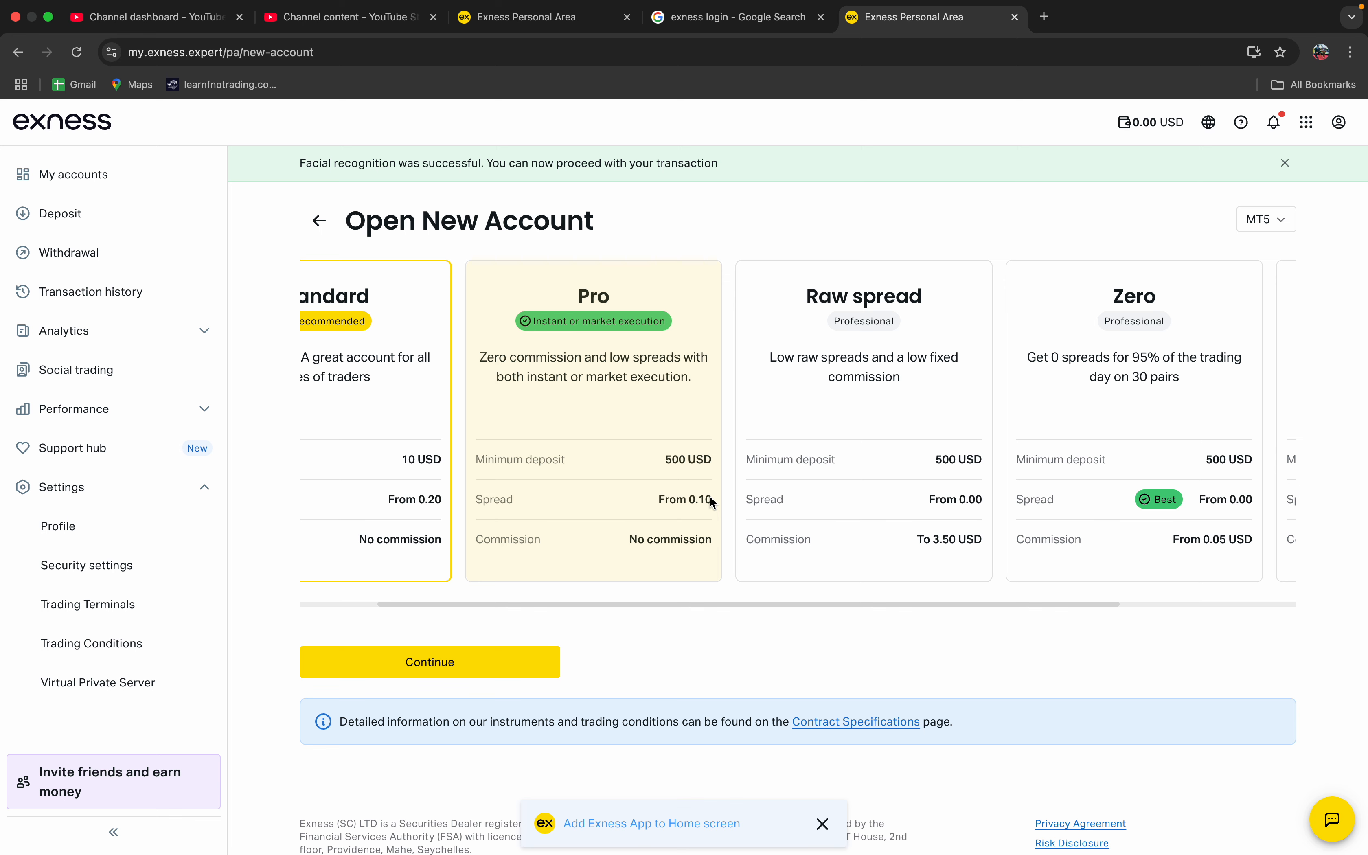
- Select the Pro account type and compare its minimum deposit, spread and commission with the Standard, Raw spread, Zero and Standard Cent types
click(667, 524)
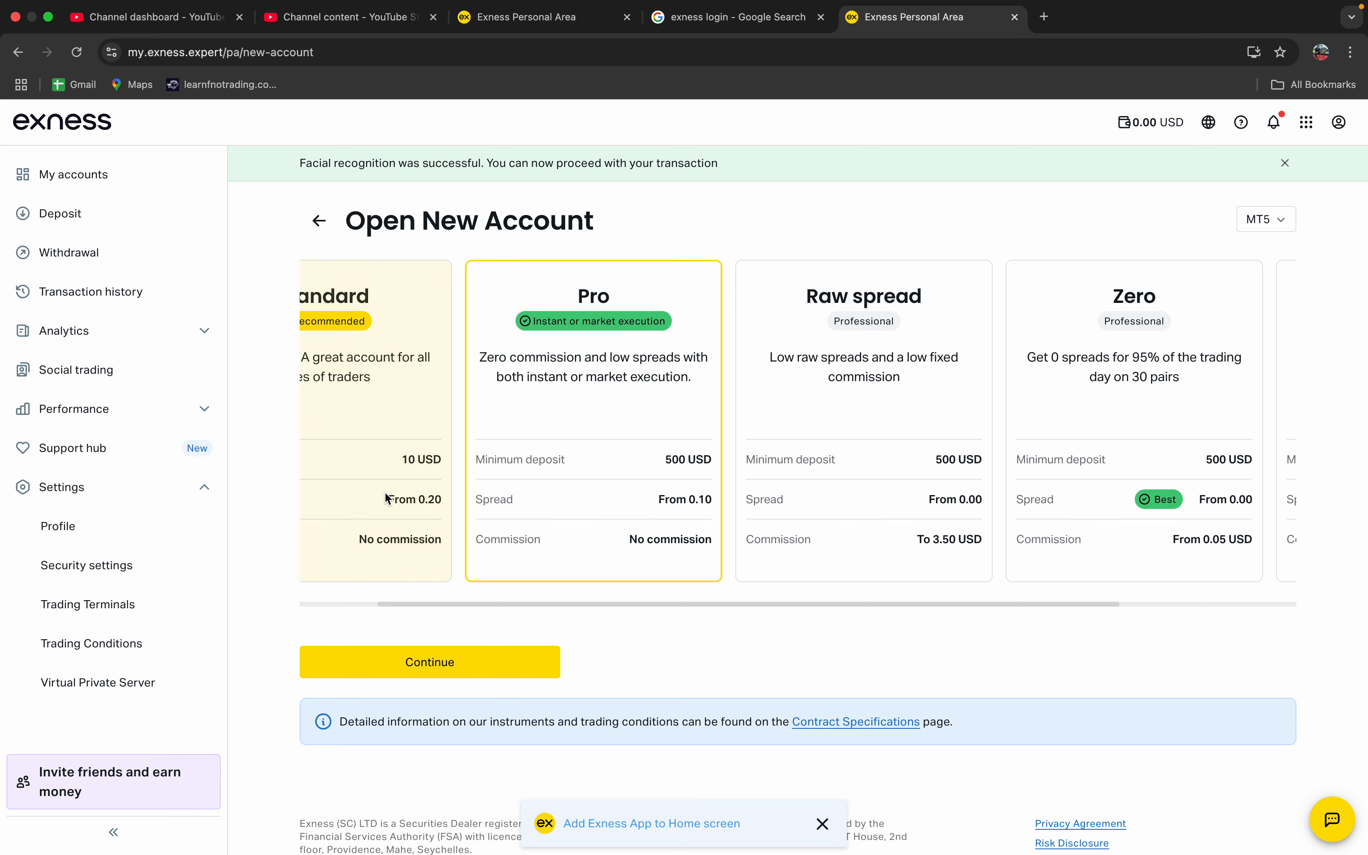
scroll(385, 491, left, 2)
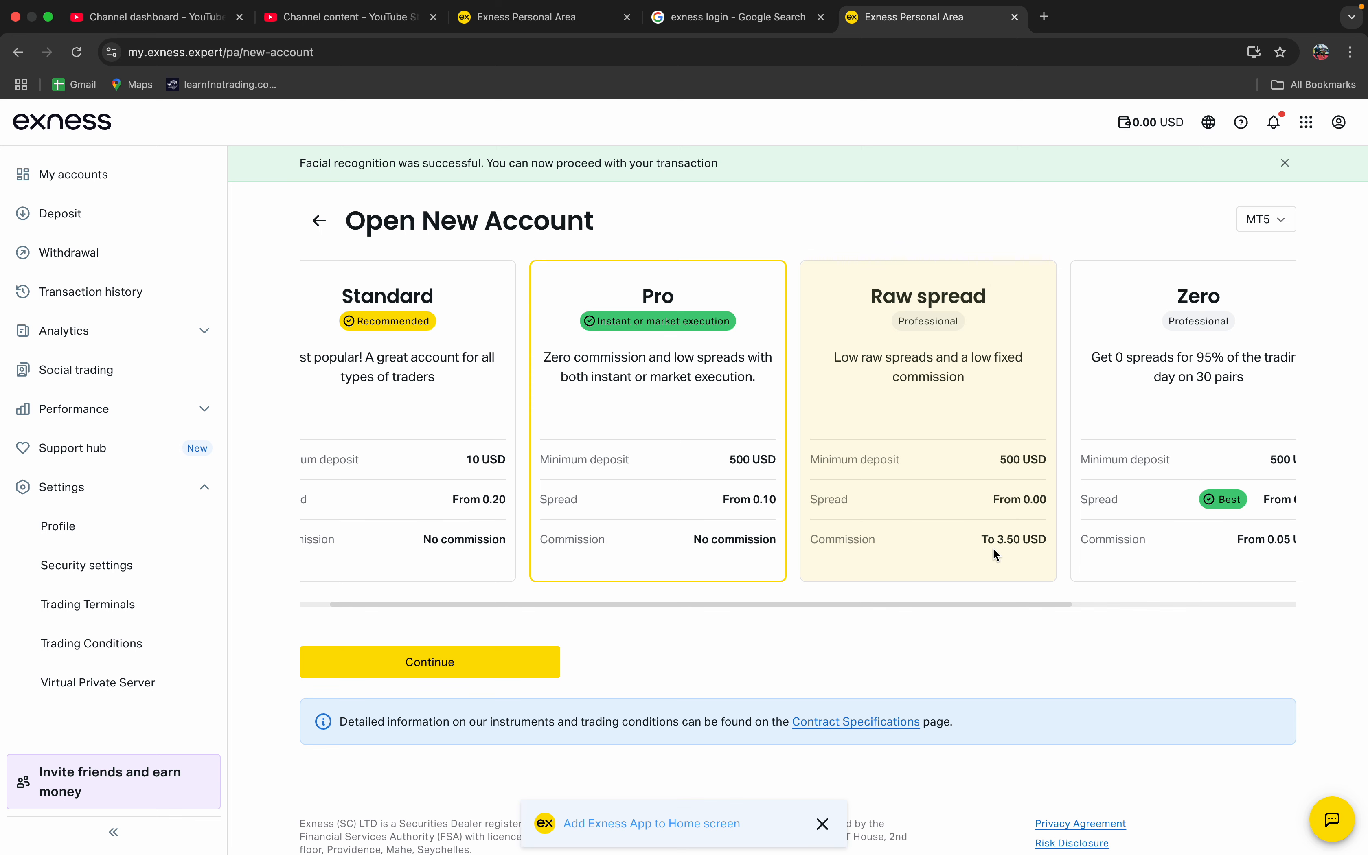
scroll(992, 547, right, 3)
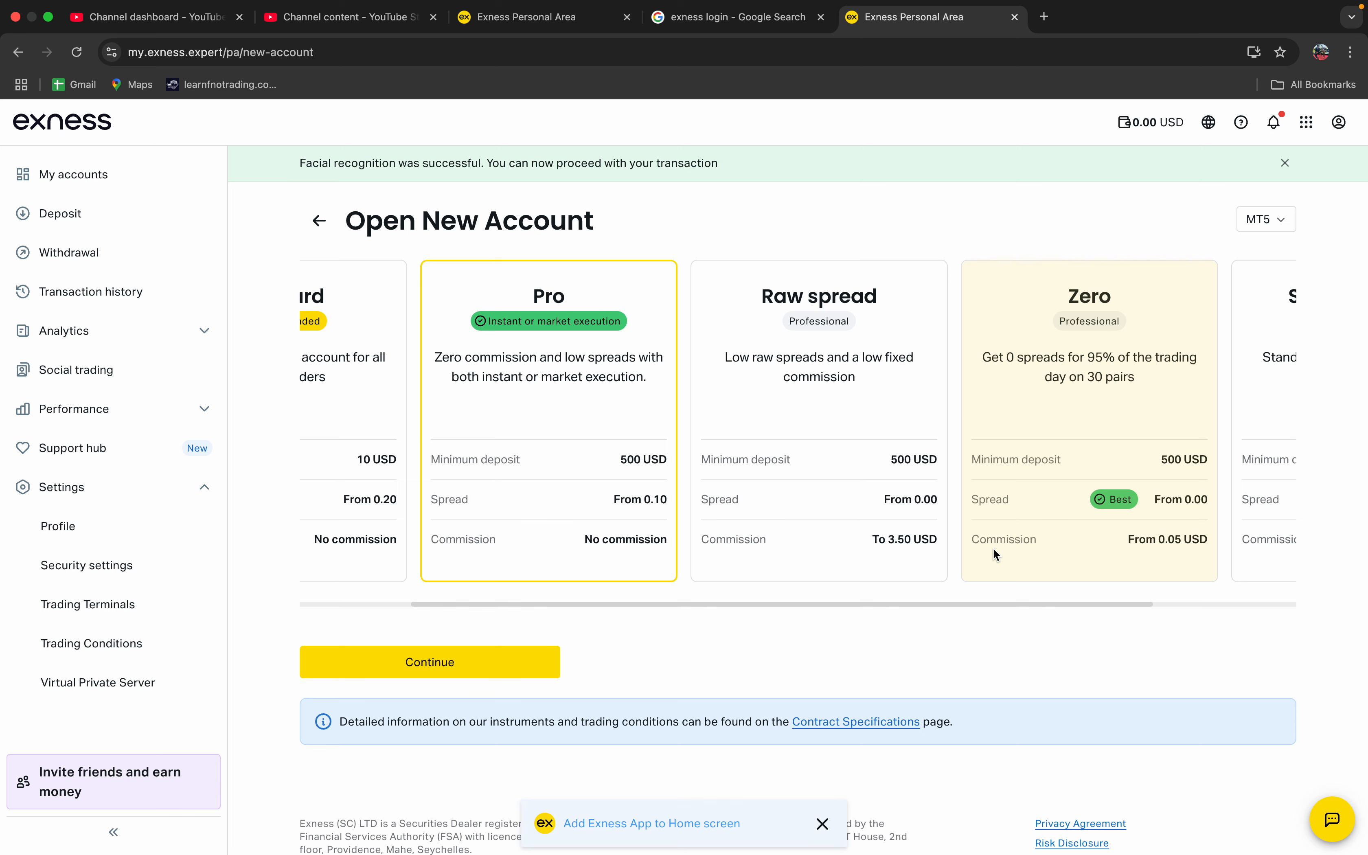
scroll(995, 554, right, 3)
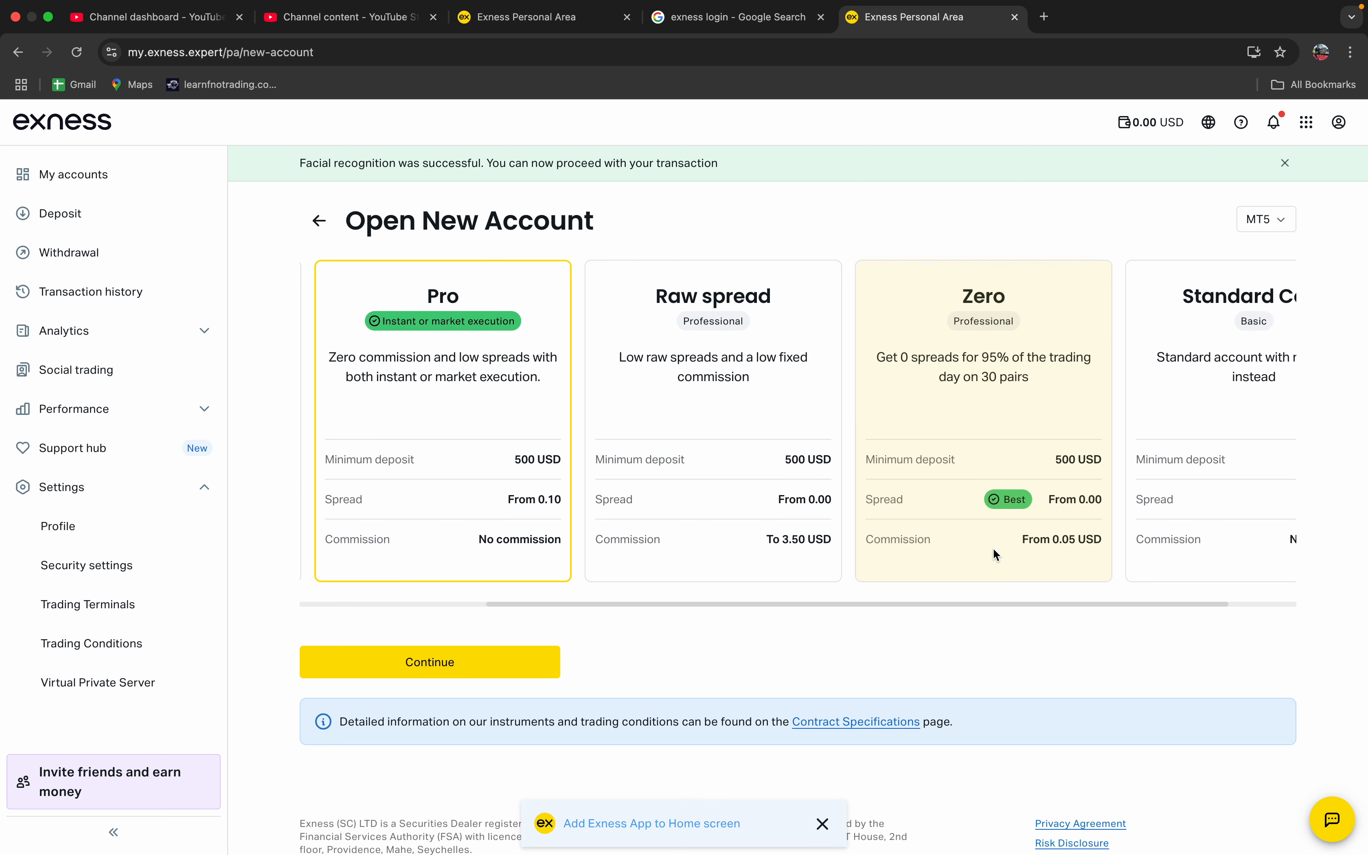
scroll(992, 547, right, 1)
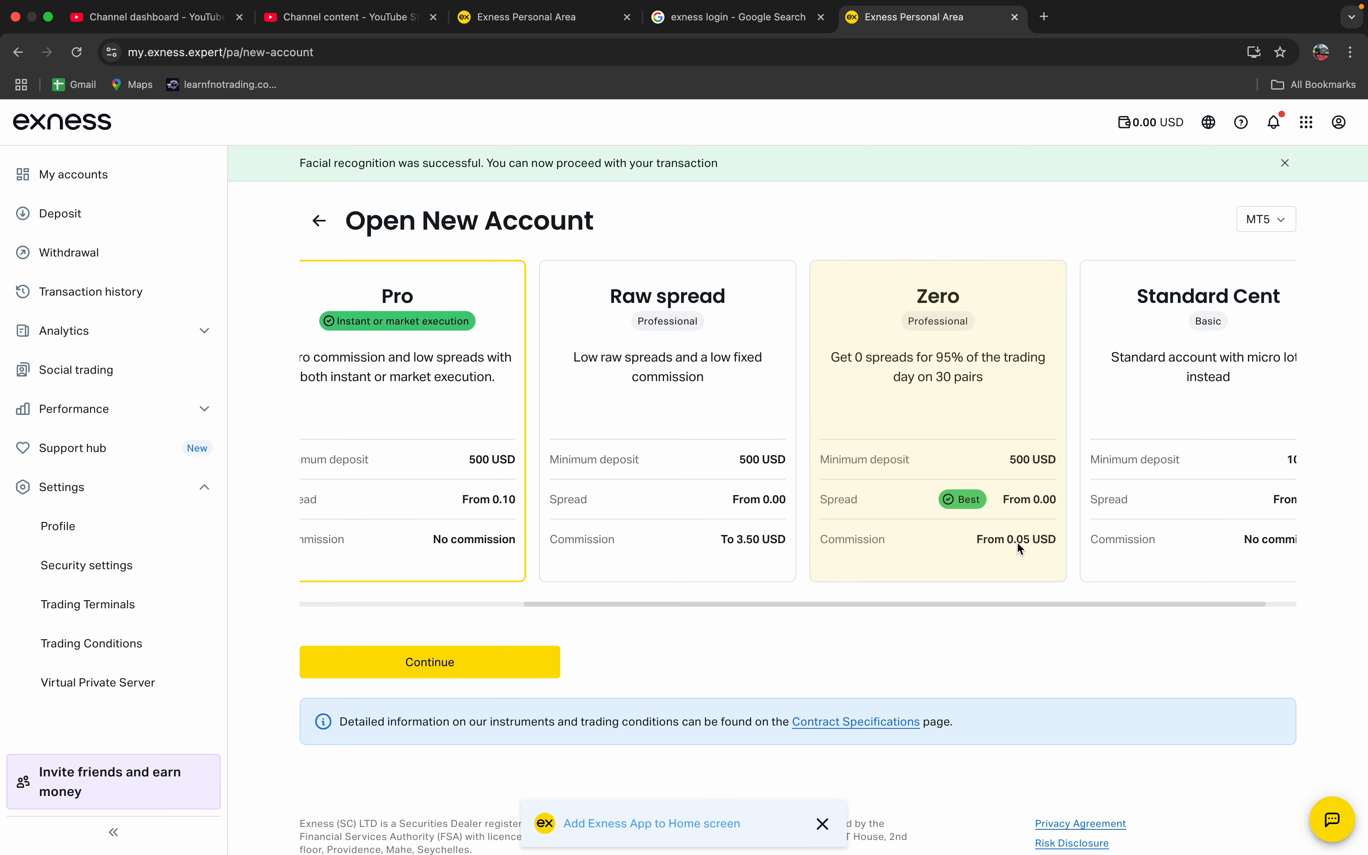
scroll(1037, 545, right, 2)
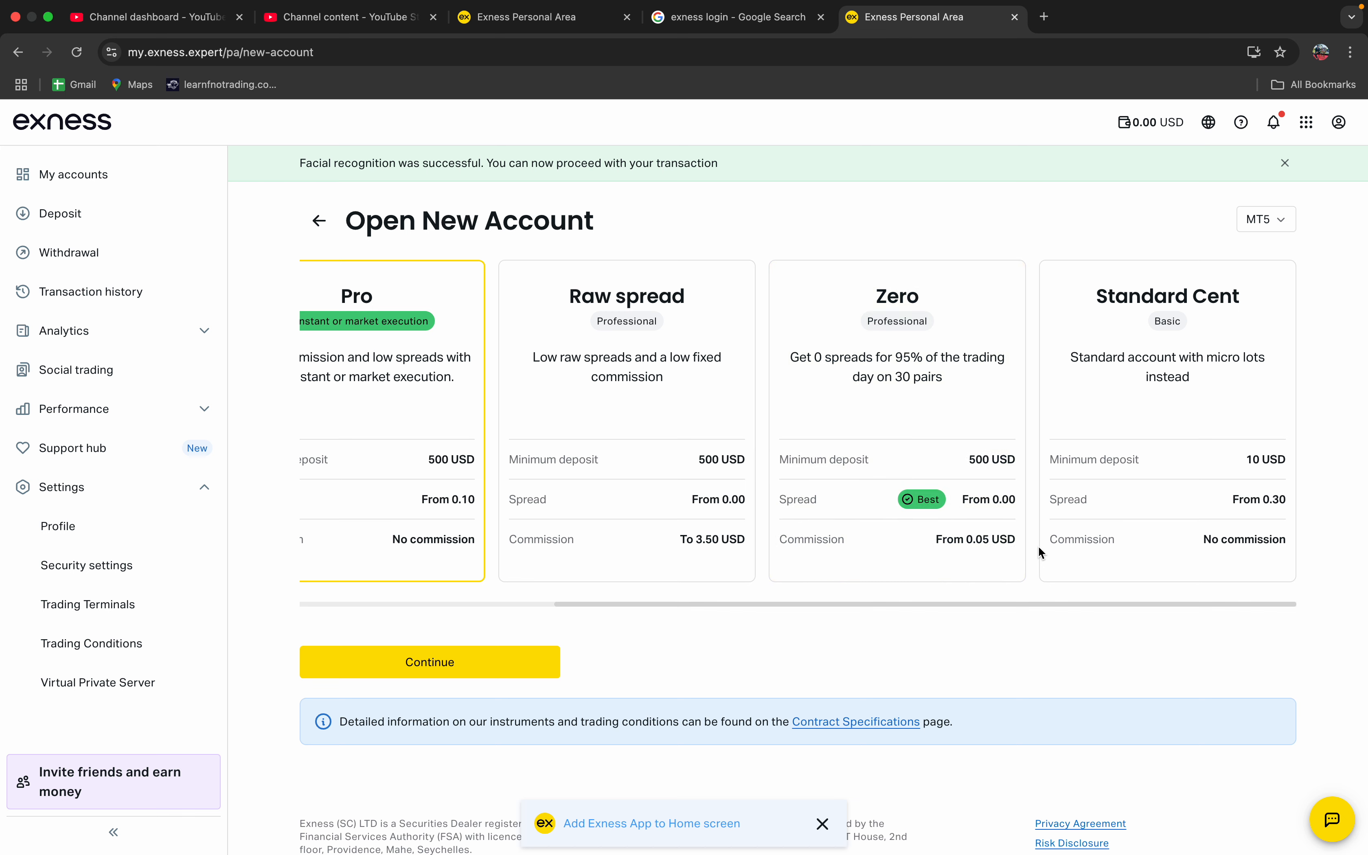
scroll(510, 490, left, 4)
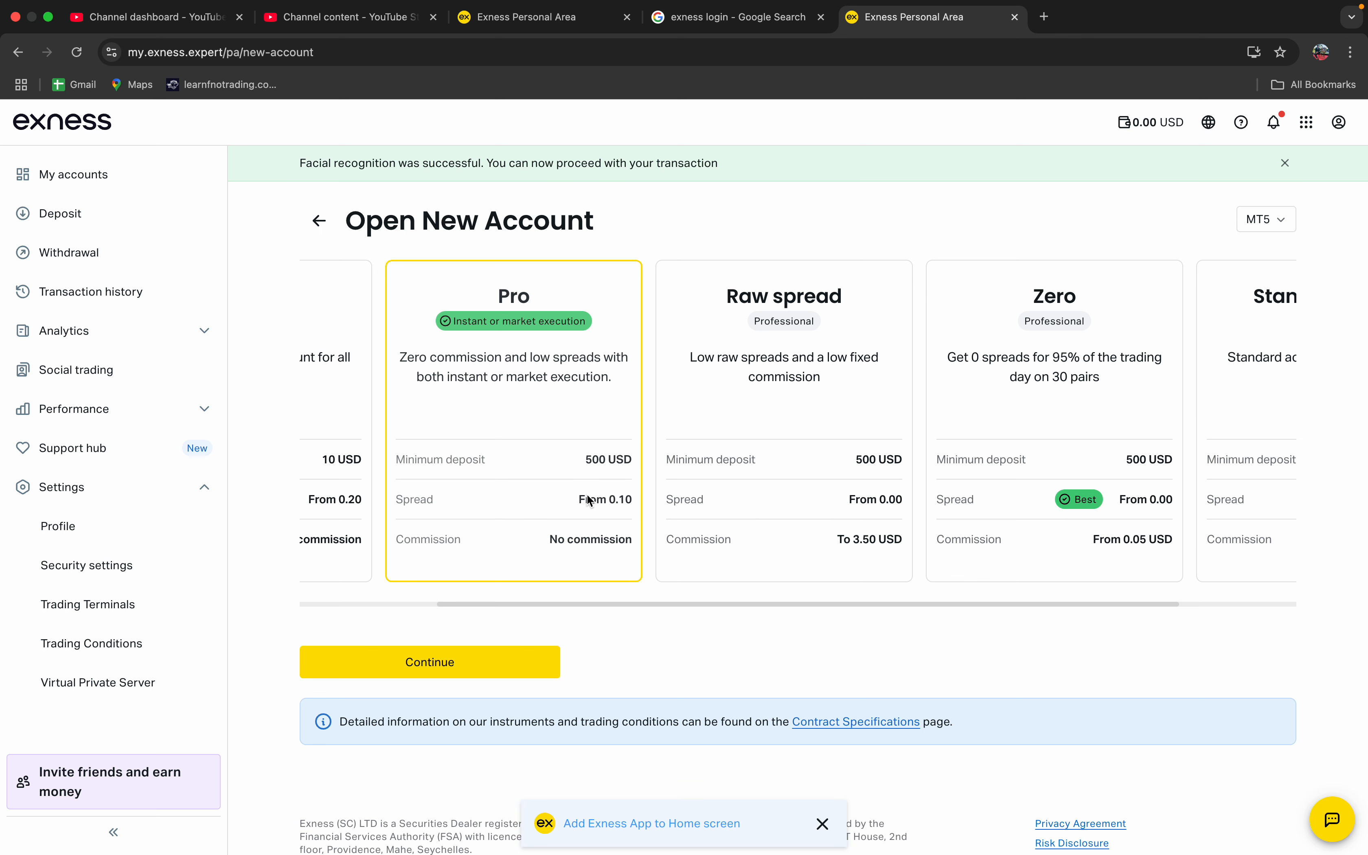
scroll(1116, 505, right, 3)
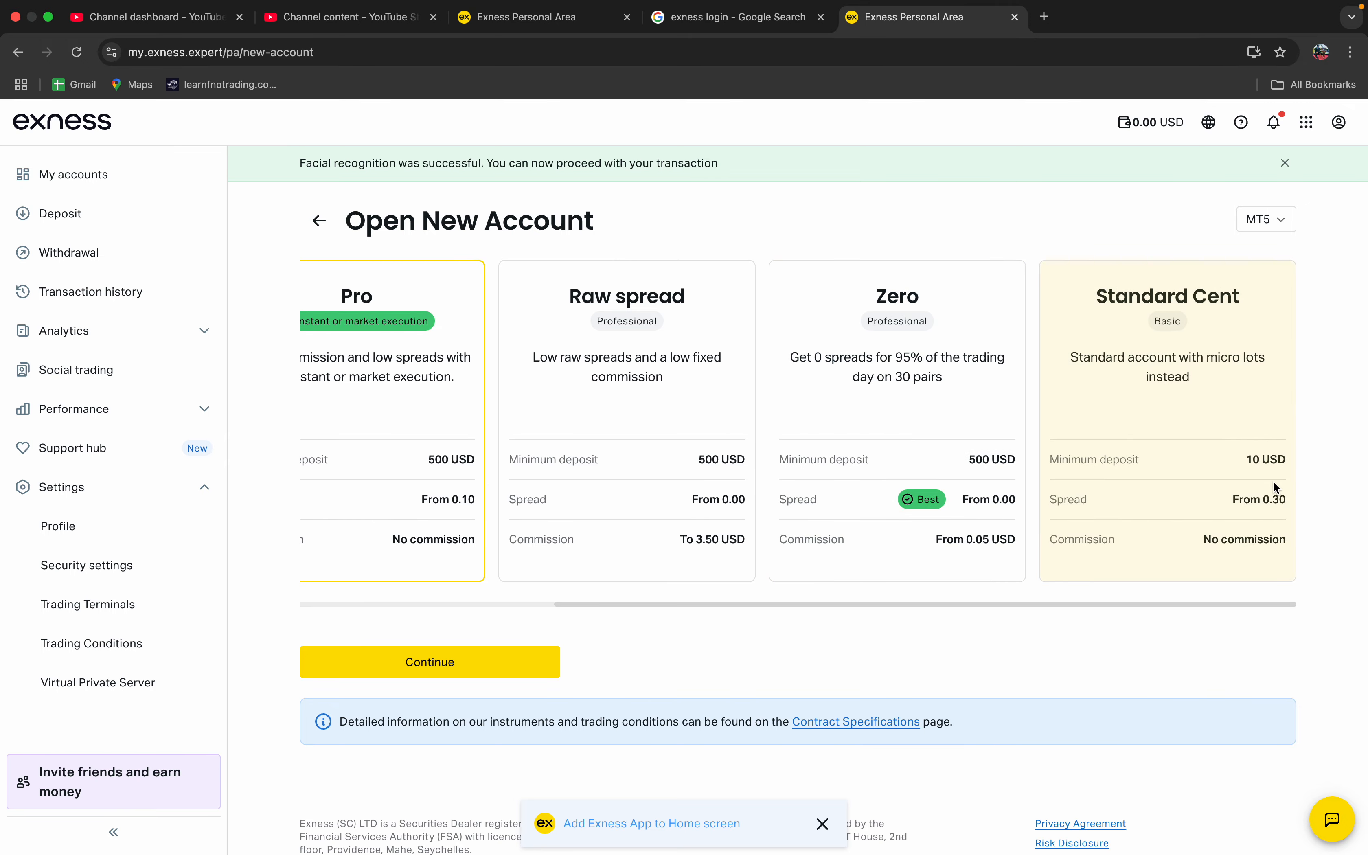
scroll(592, 444, left, 6)
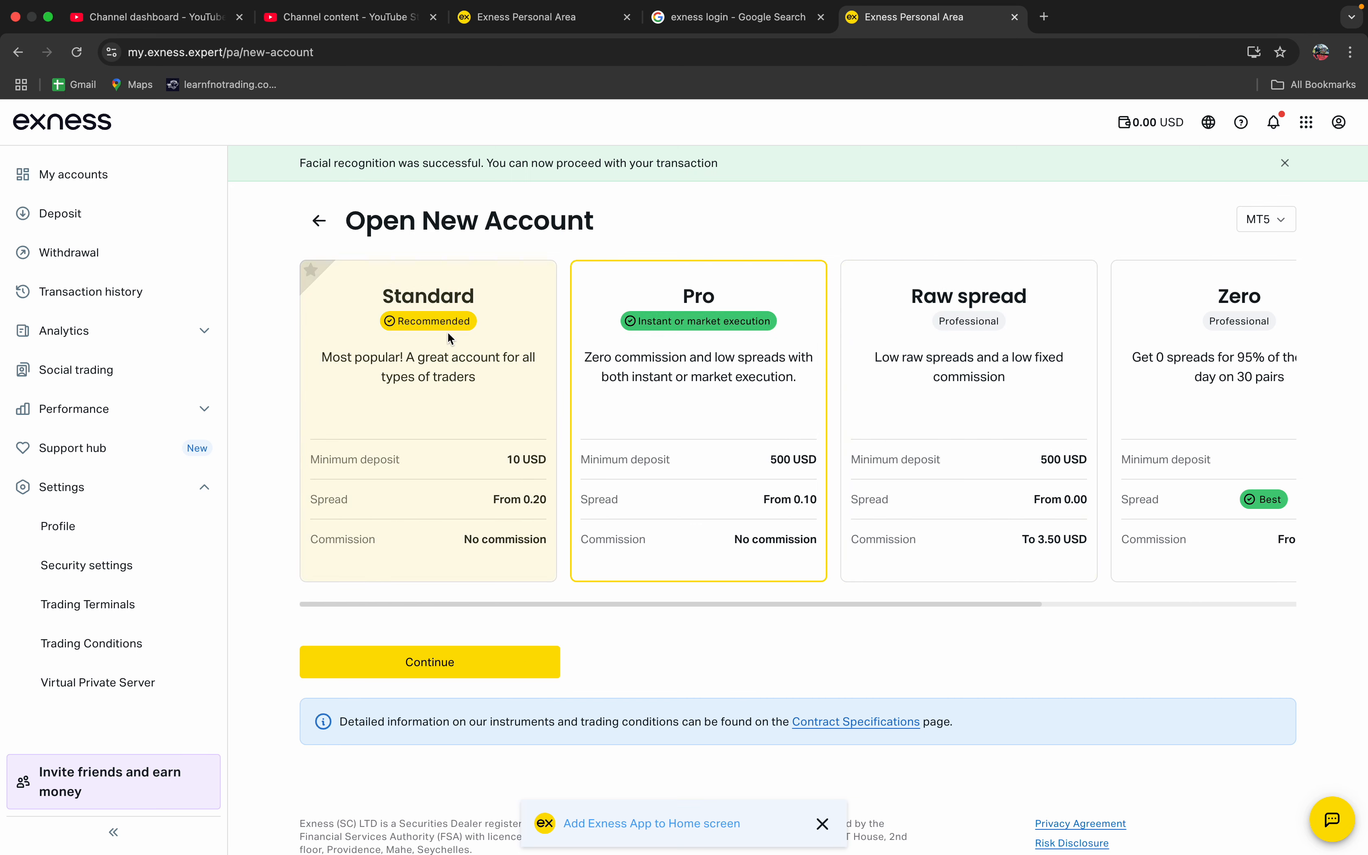
- Continue with the Pro account type after comparing it with Standard Cent, and review the maximum leverage options for a real account
scroll(927, 517, right, 6)
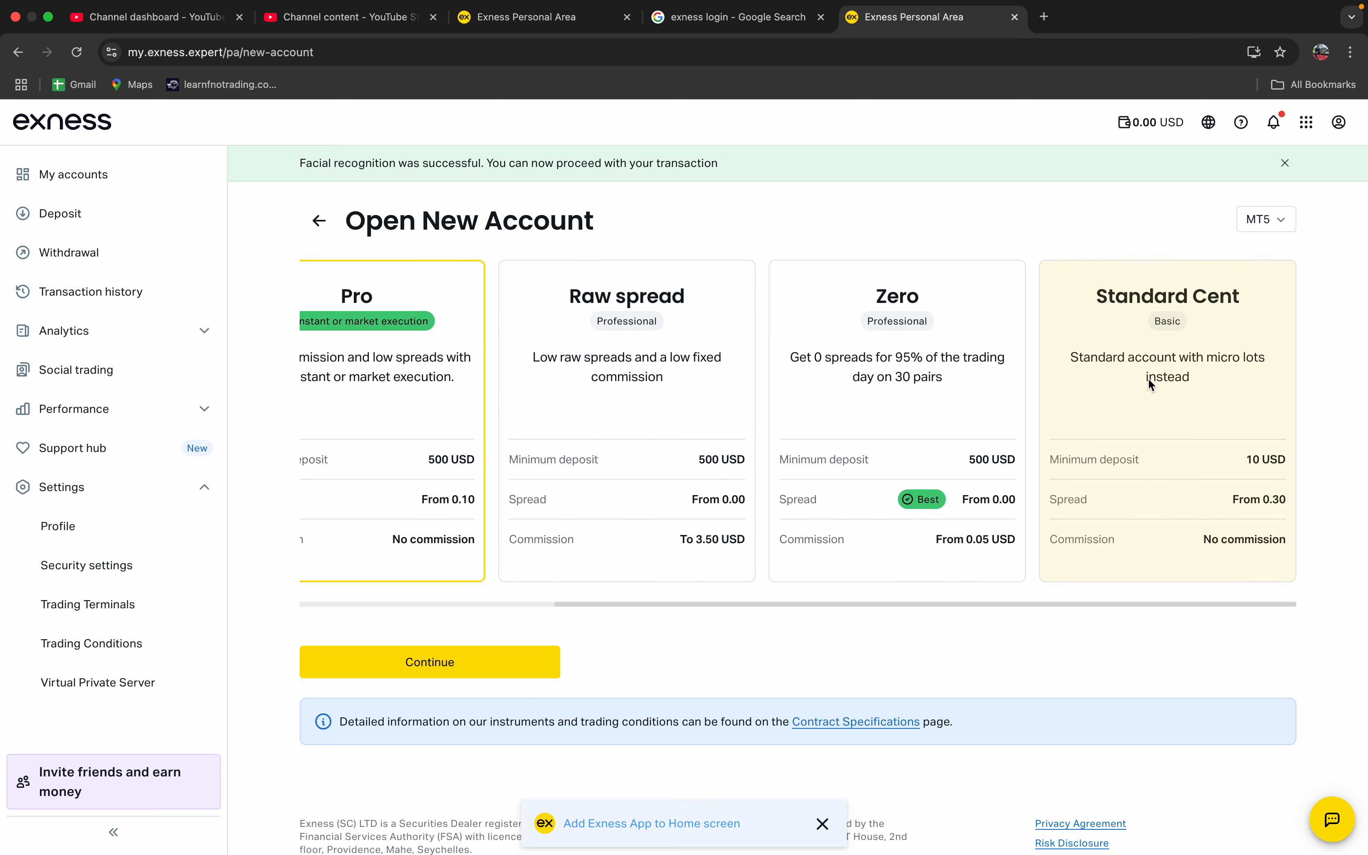
scroll(716, 346, left, 6)
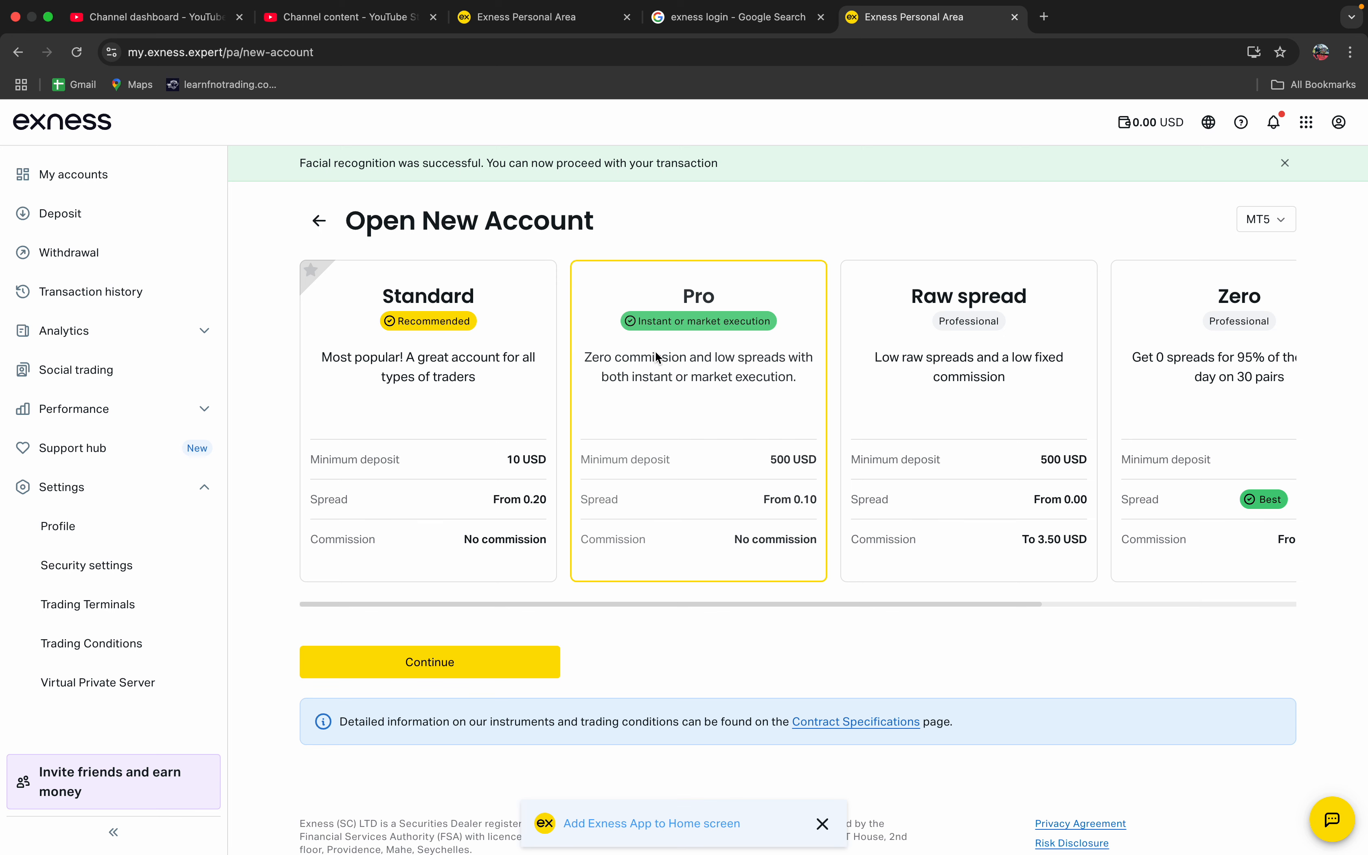
click(434, 665)
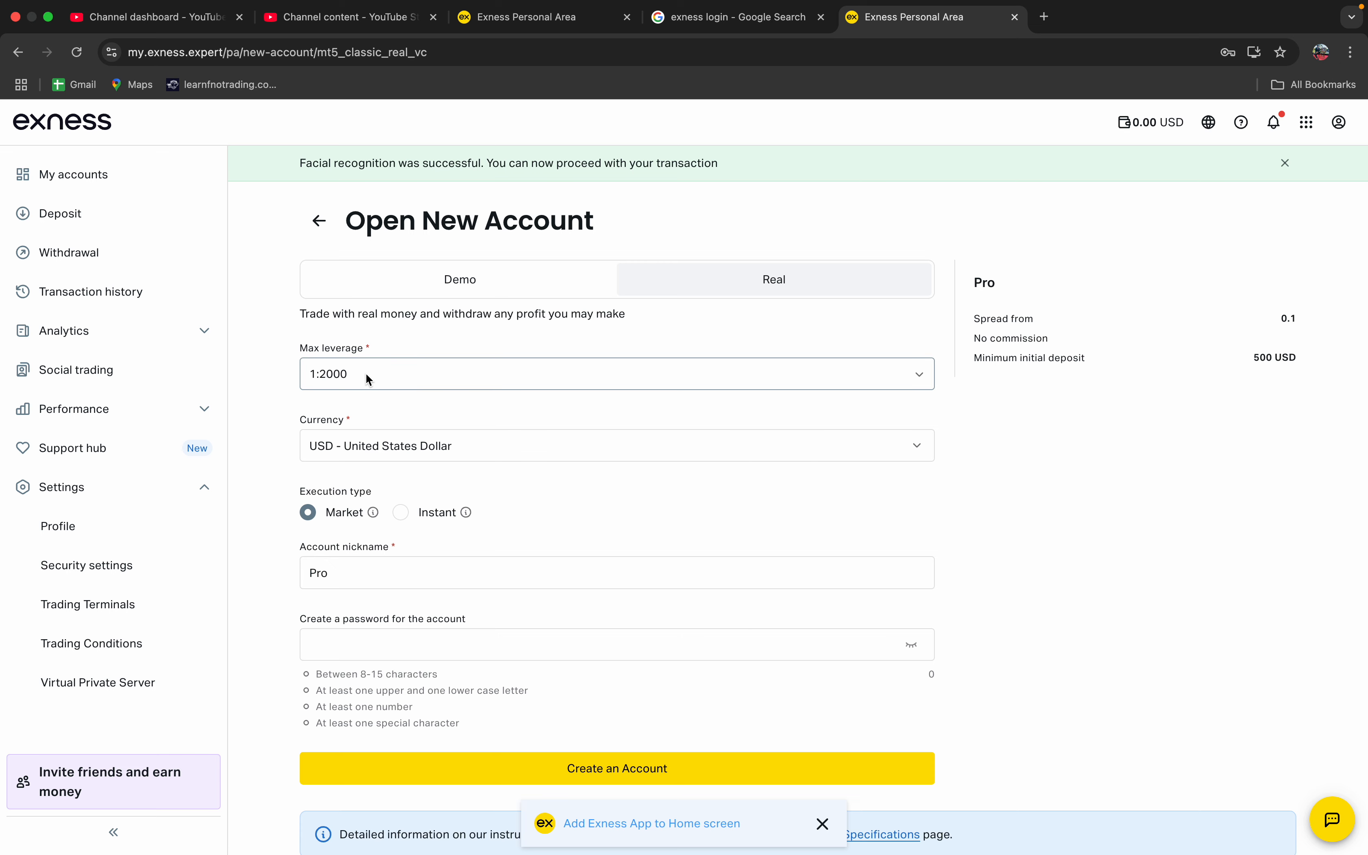
click(492, 381)
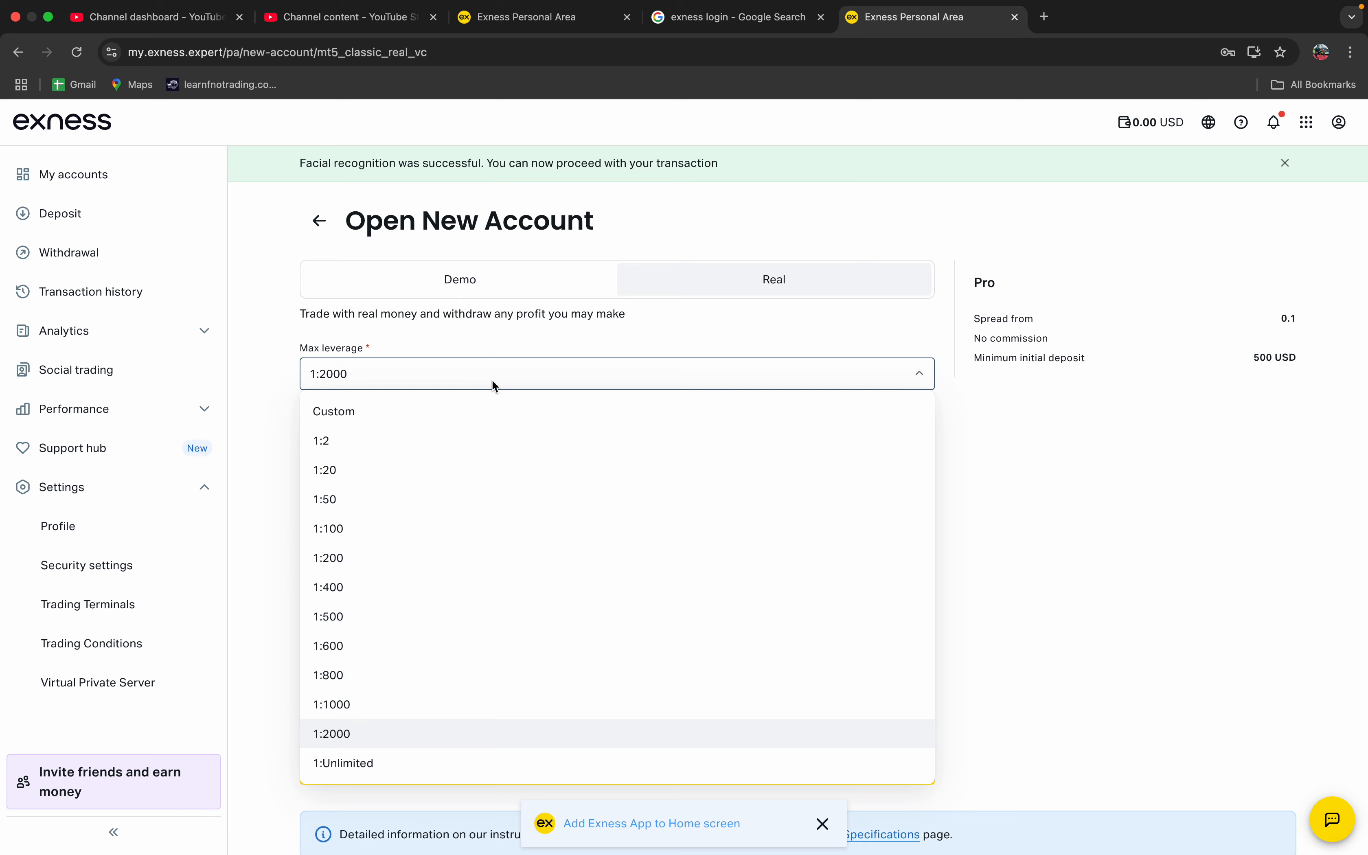
click(493, 384)
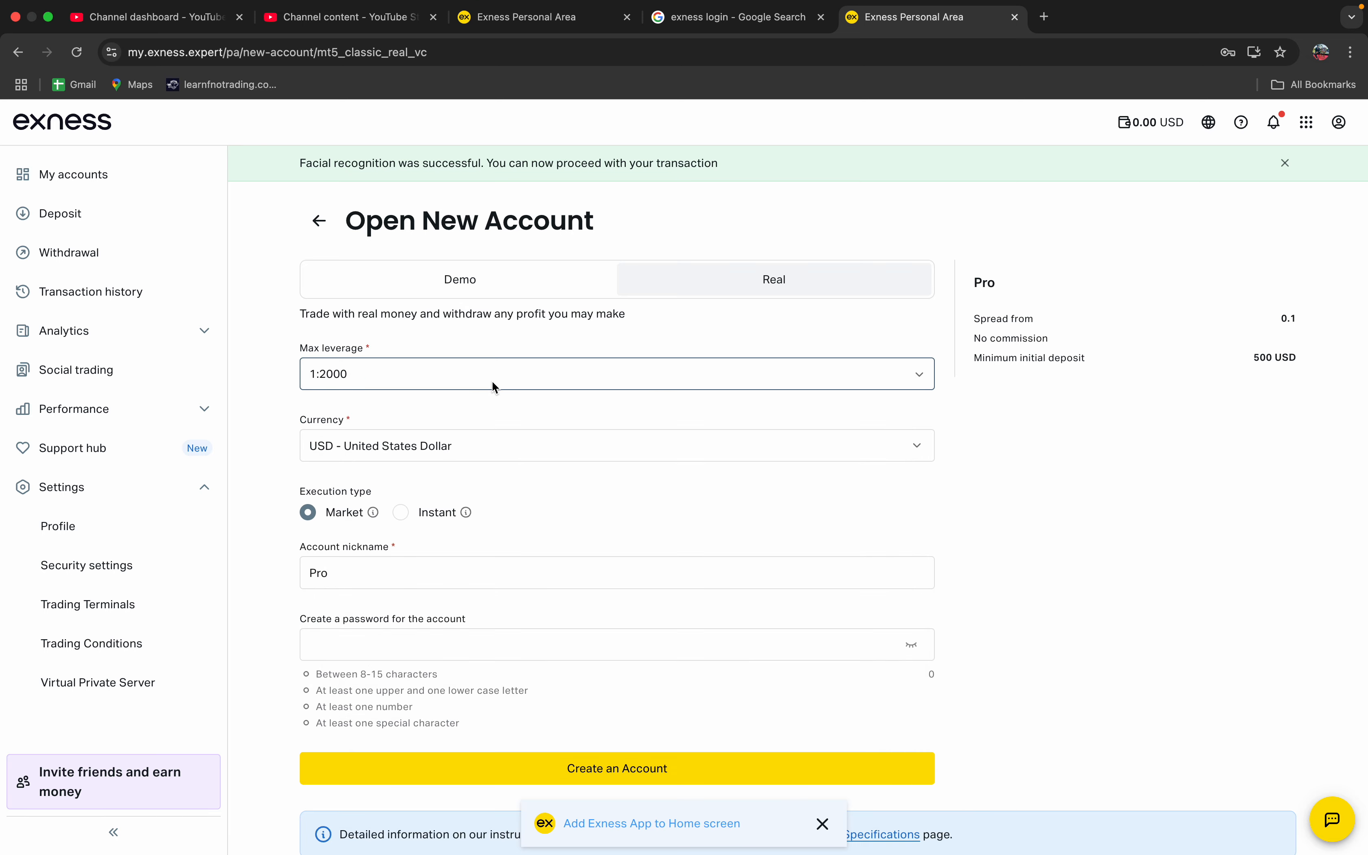
- Review the nickname and password requirements for the new Pro account, and return to the accounts overview without creating it
scroll(455, 492, down, 3)
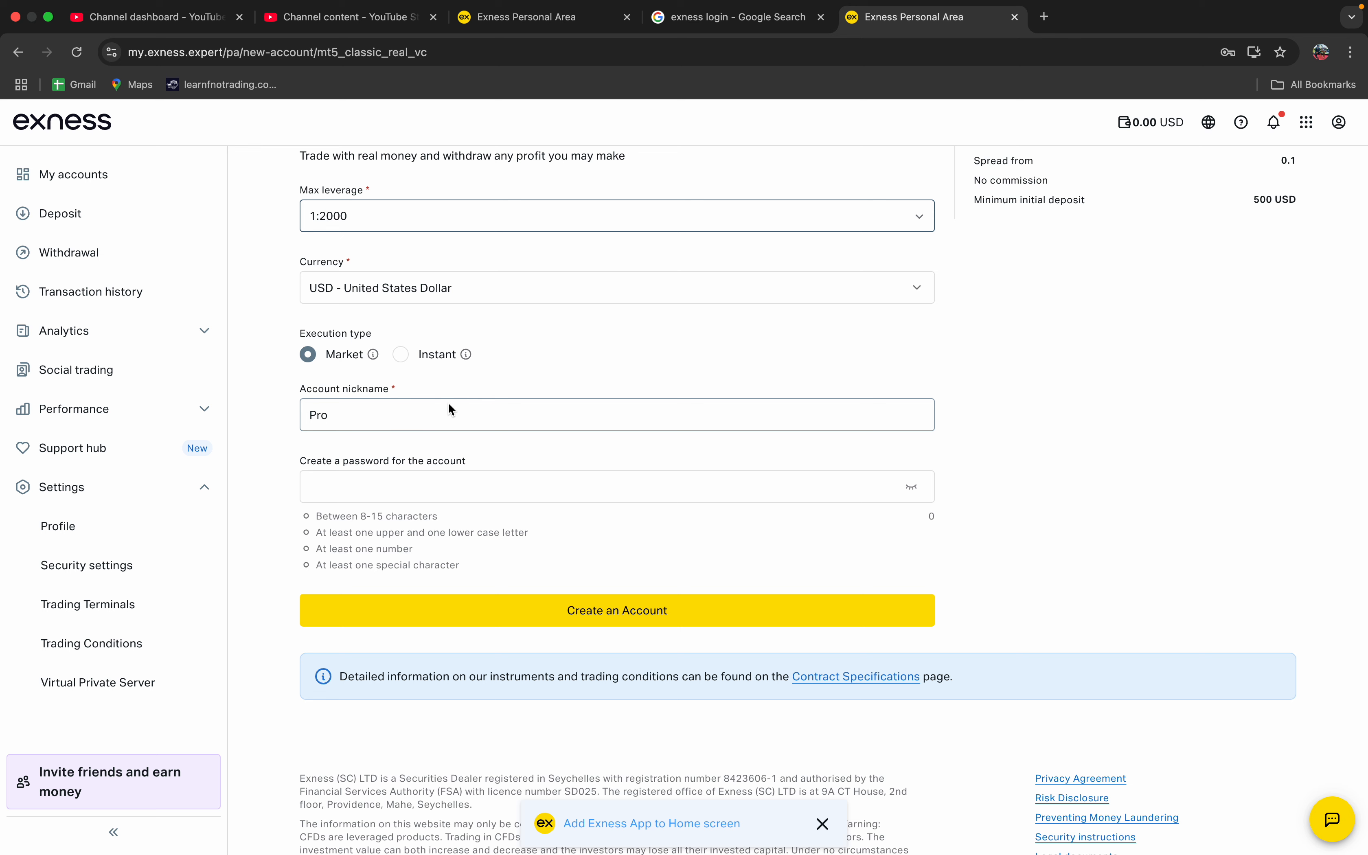
click(373, 405)
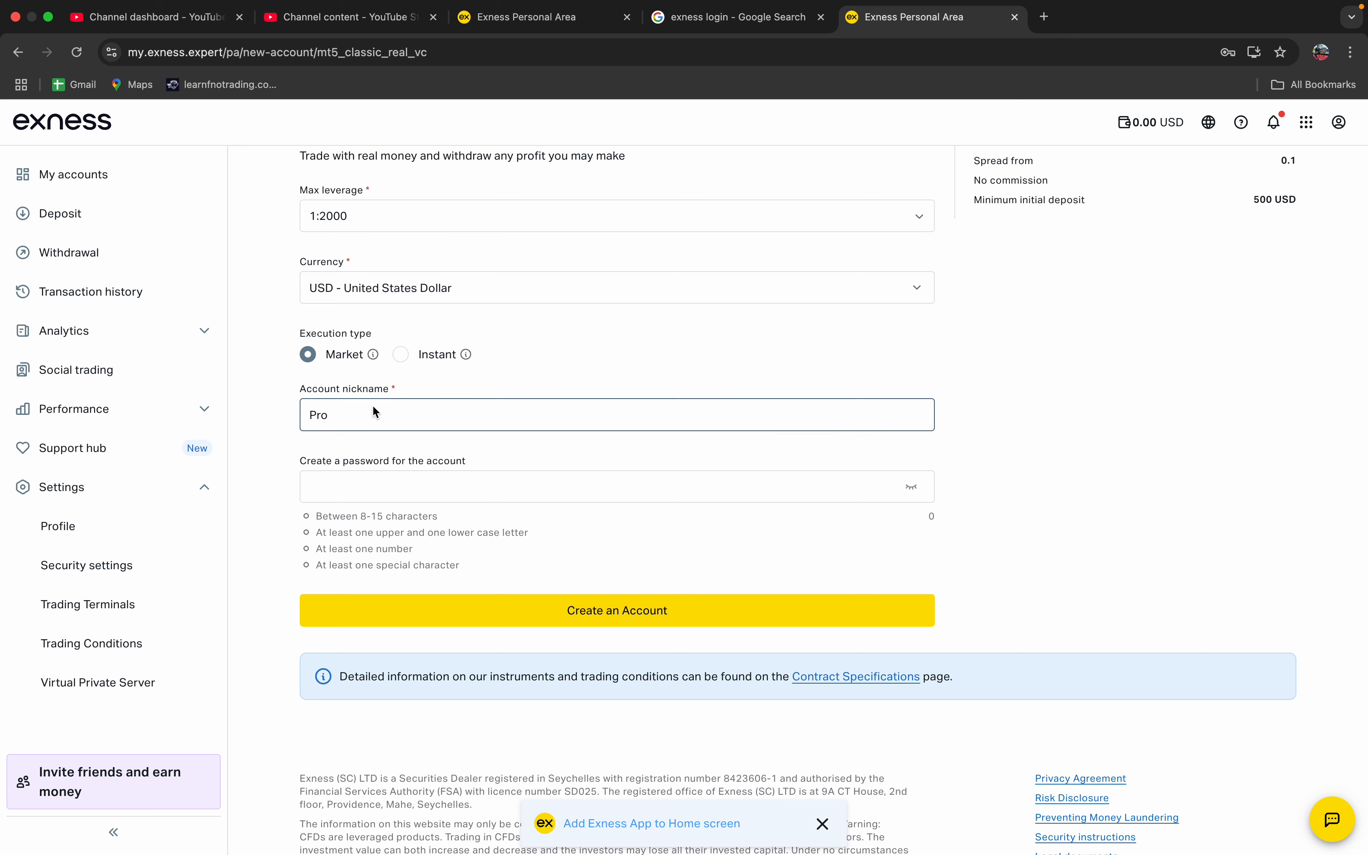
click(385, 478)
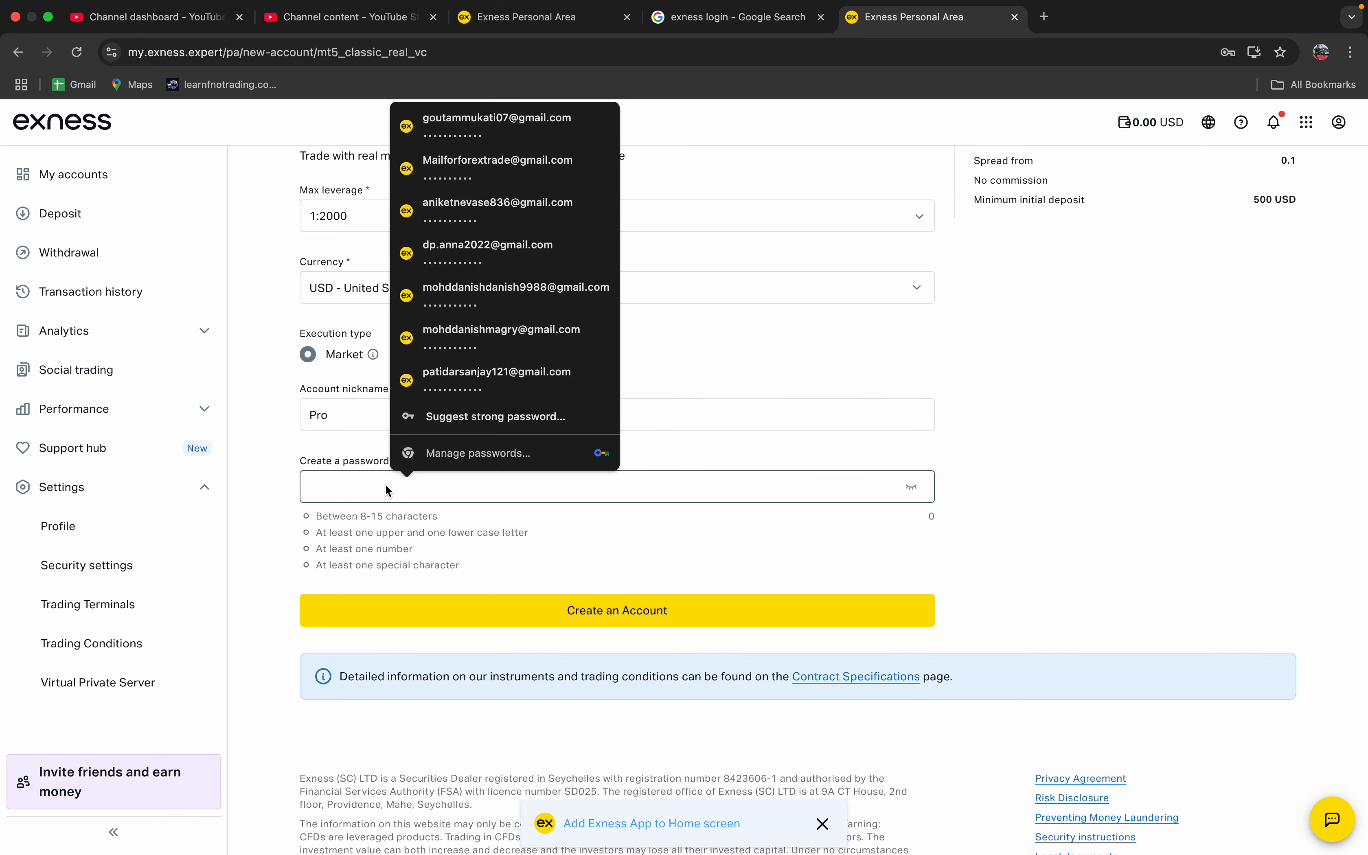
click(907, 427)
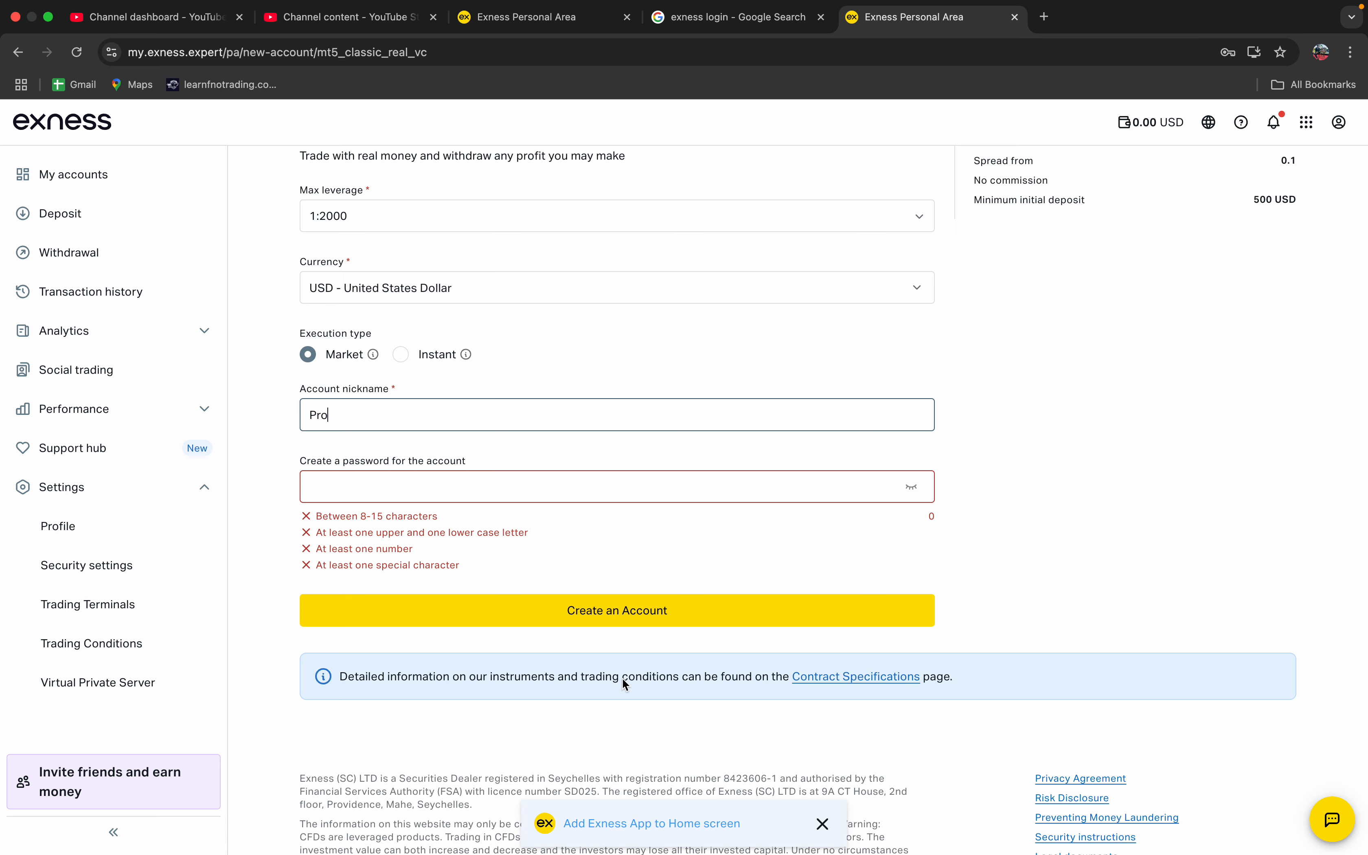
scroll(263, 254, up, 3)
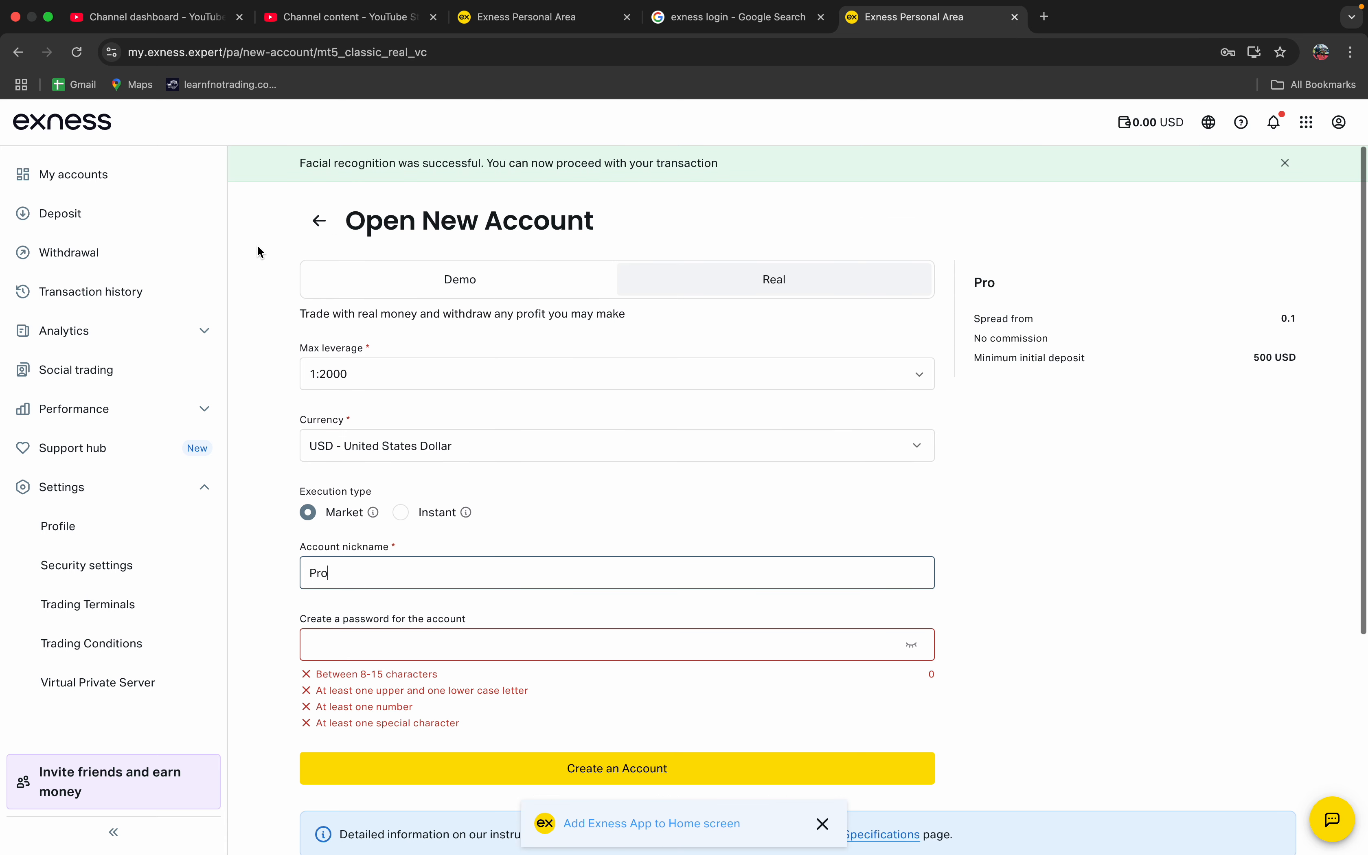
click(315, 220)
click(317, 221)
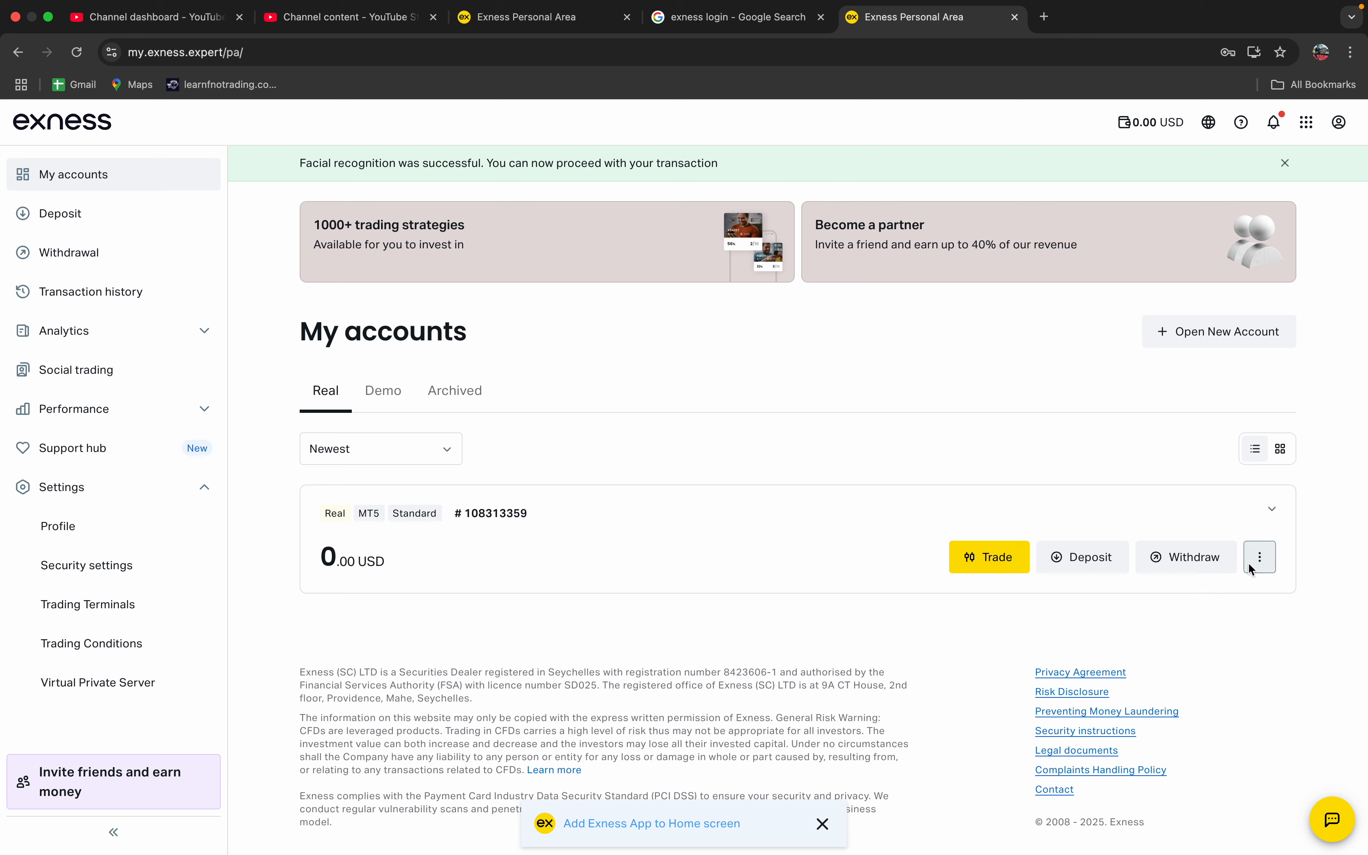
- Open the account information of the real MT5 Standard account and copy its server name
click(1258, 556)
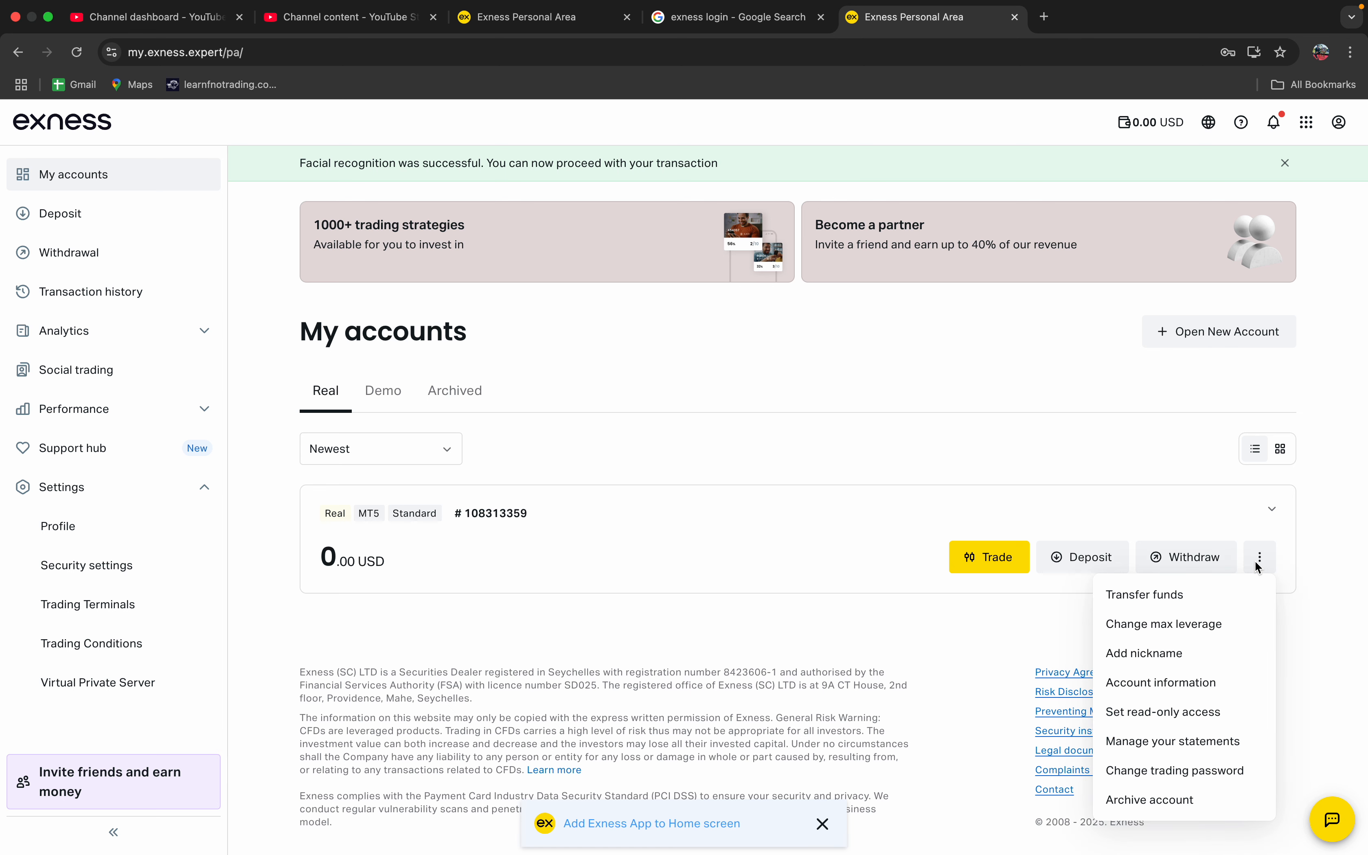
click(421, 515)
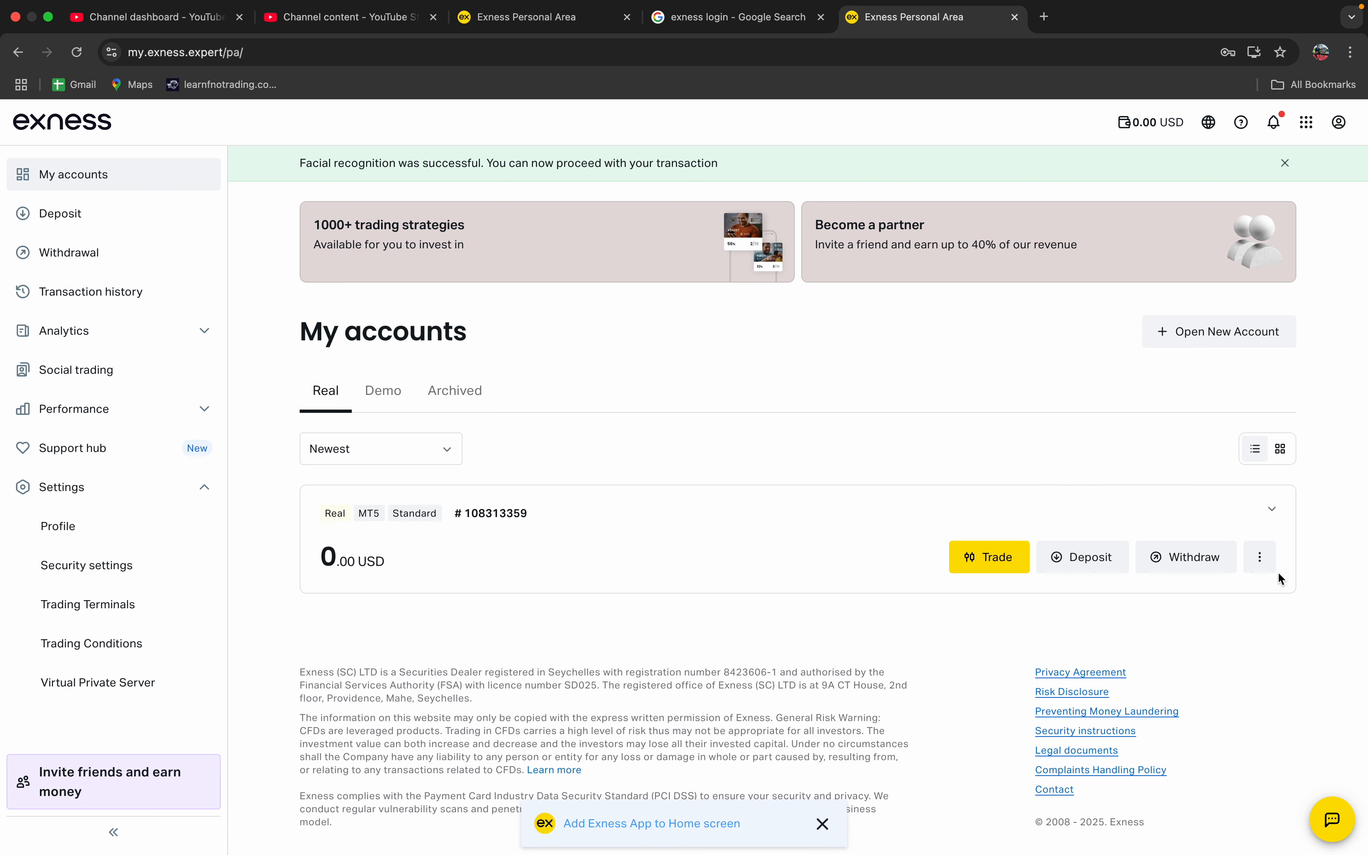
click(1260, 558)
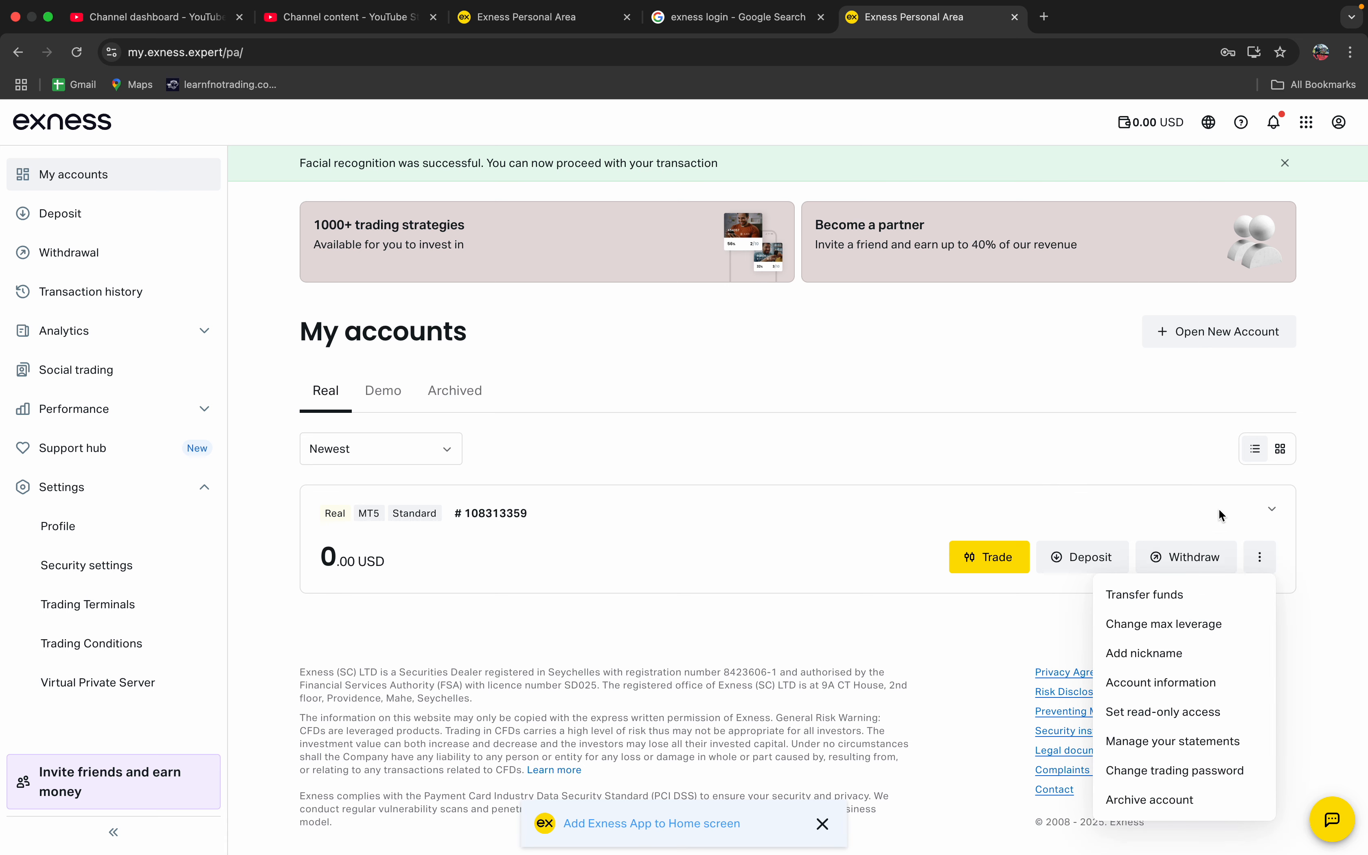
click(1190, 685)
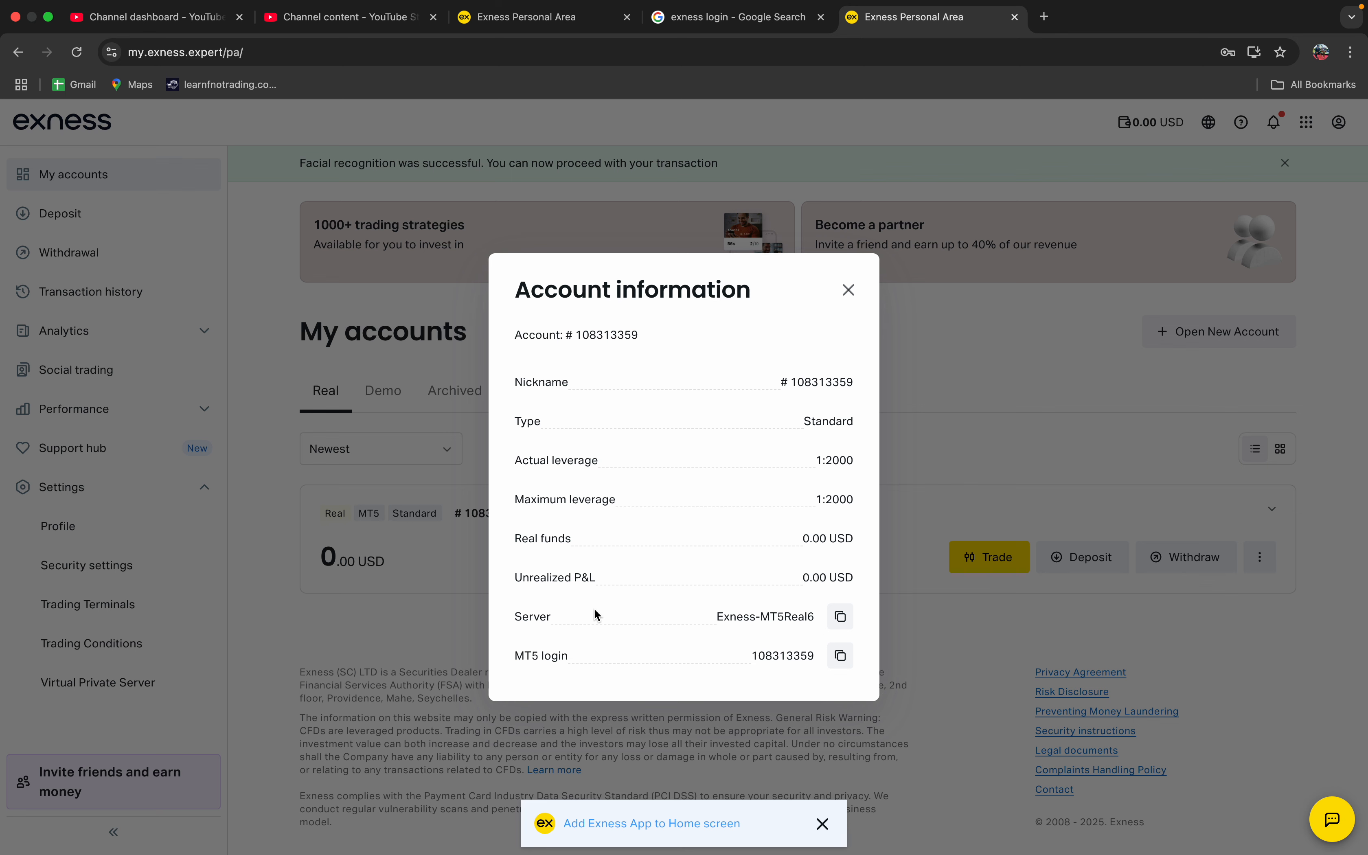
click(840, 617)
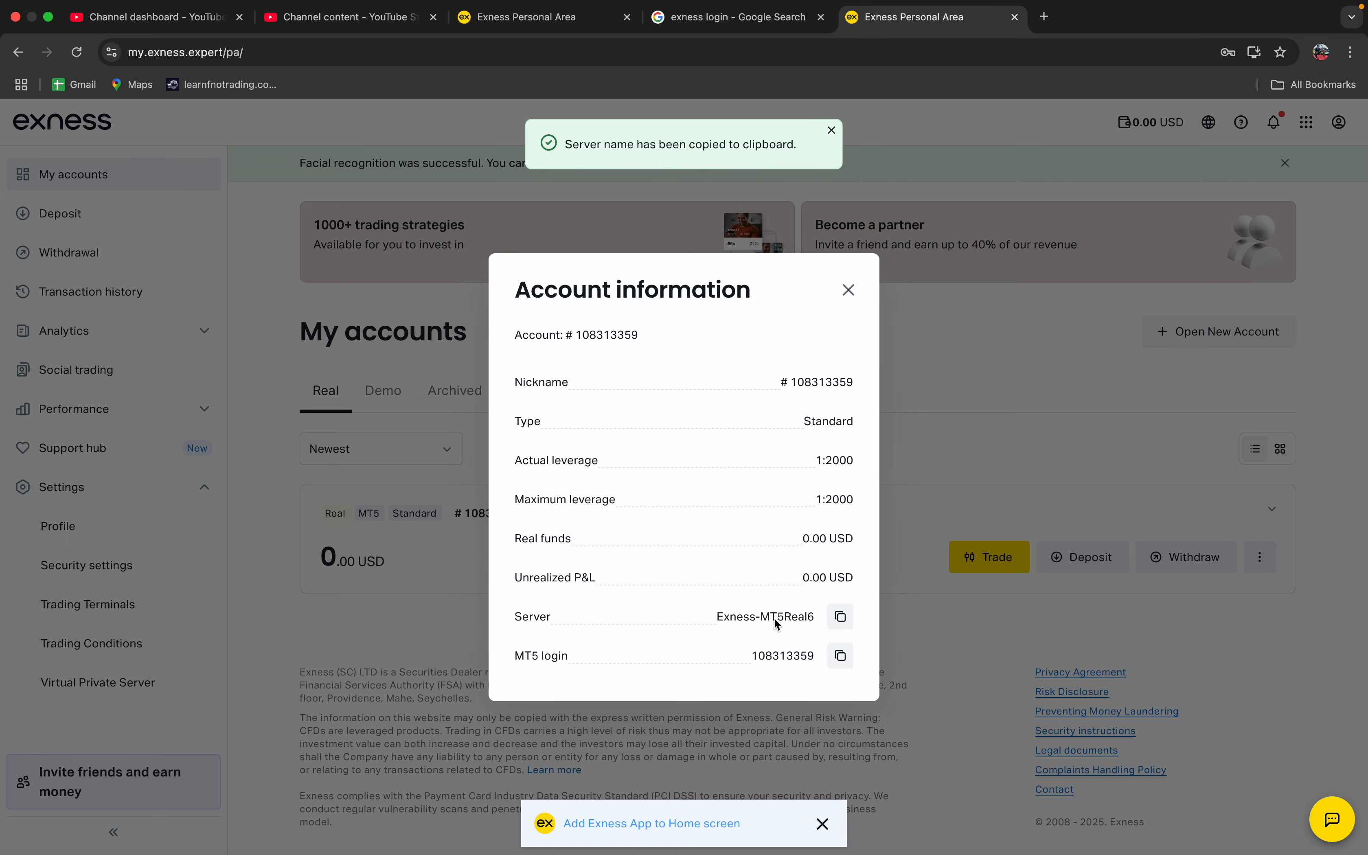
click(839, 618)
click(838, 617)
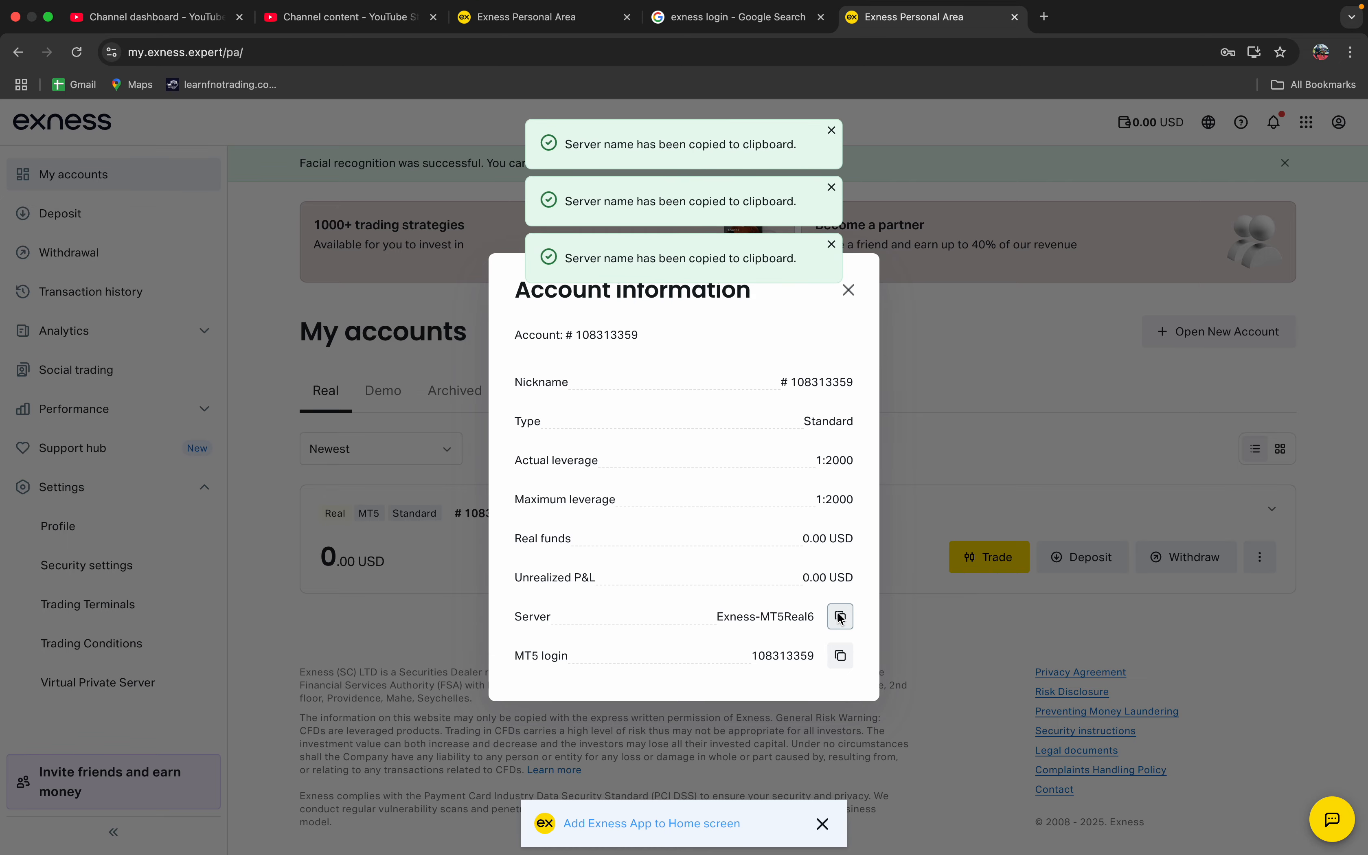
- Switch to the desktop and launch MetaTrader 5 from the installed applications
key(ctrl+Up)
click(1023, 96)
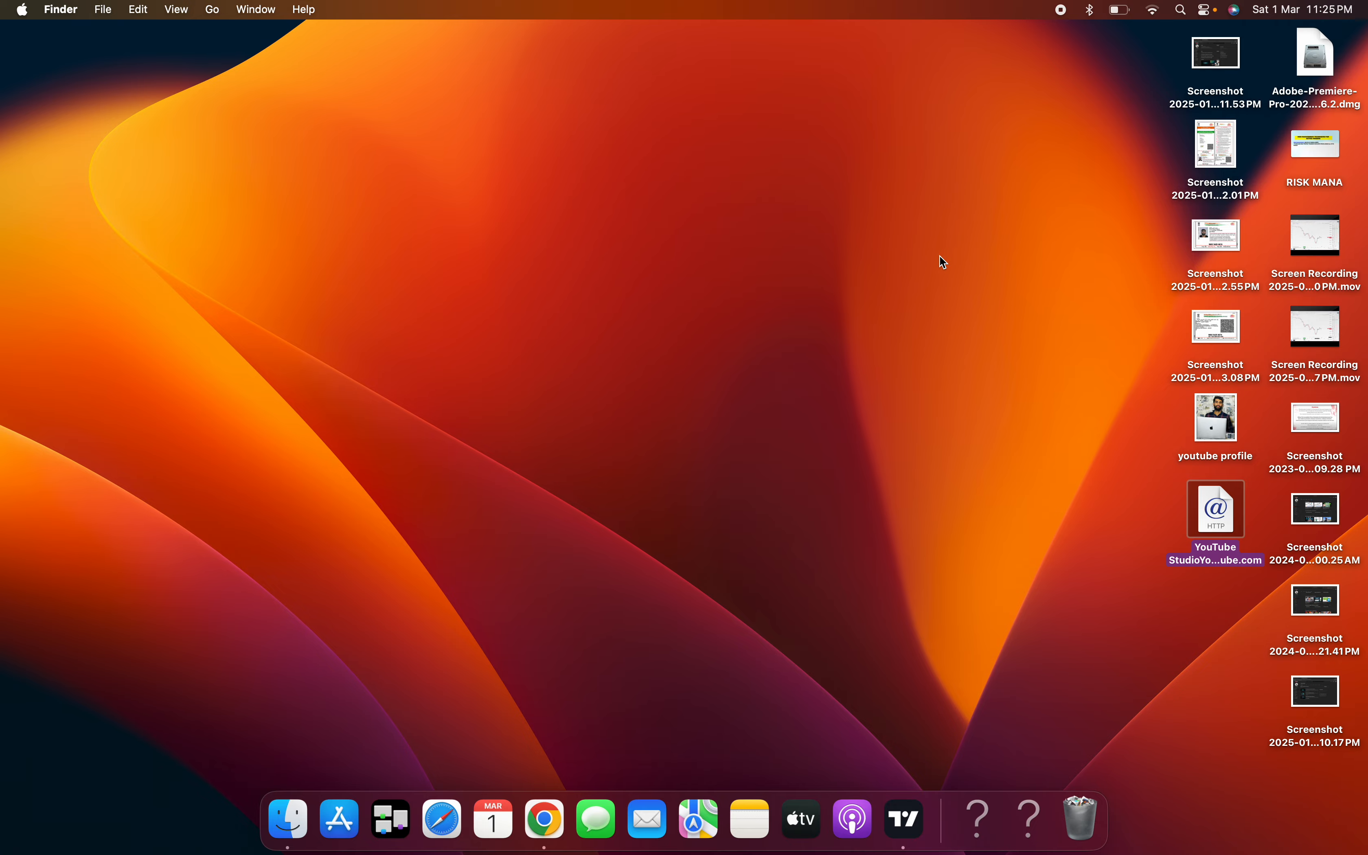
key(F4)
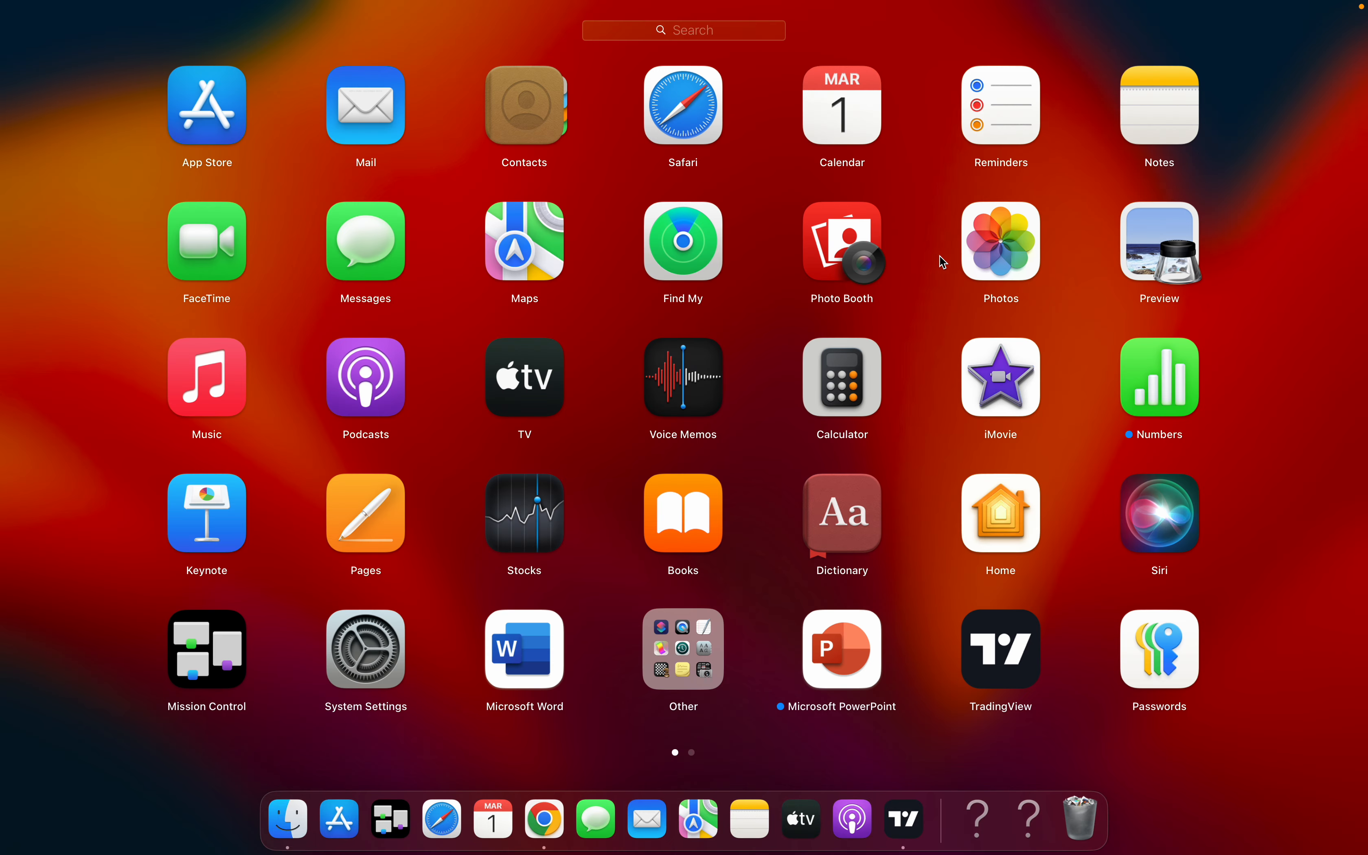
scroll(939, 255, right, 5)
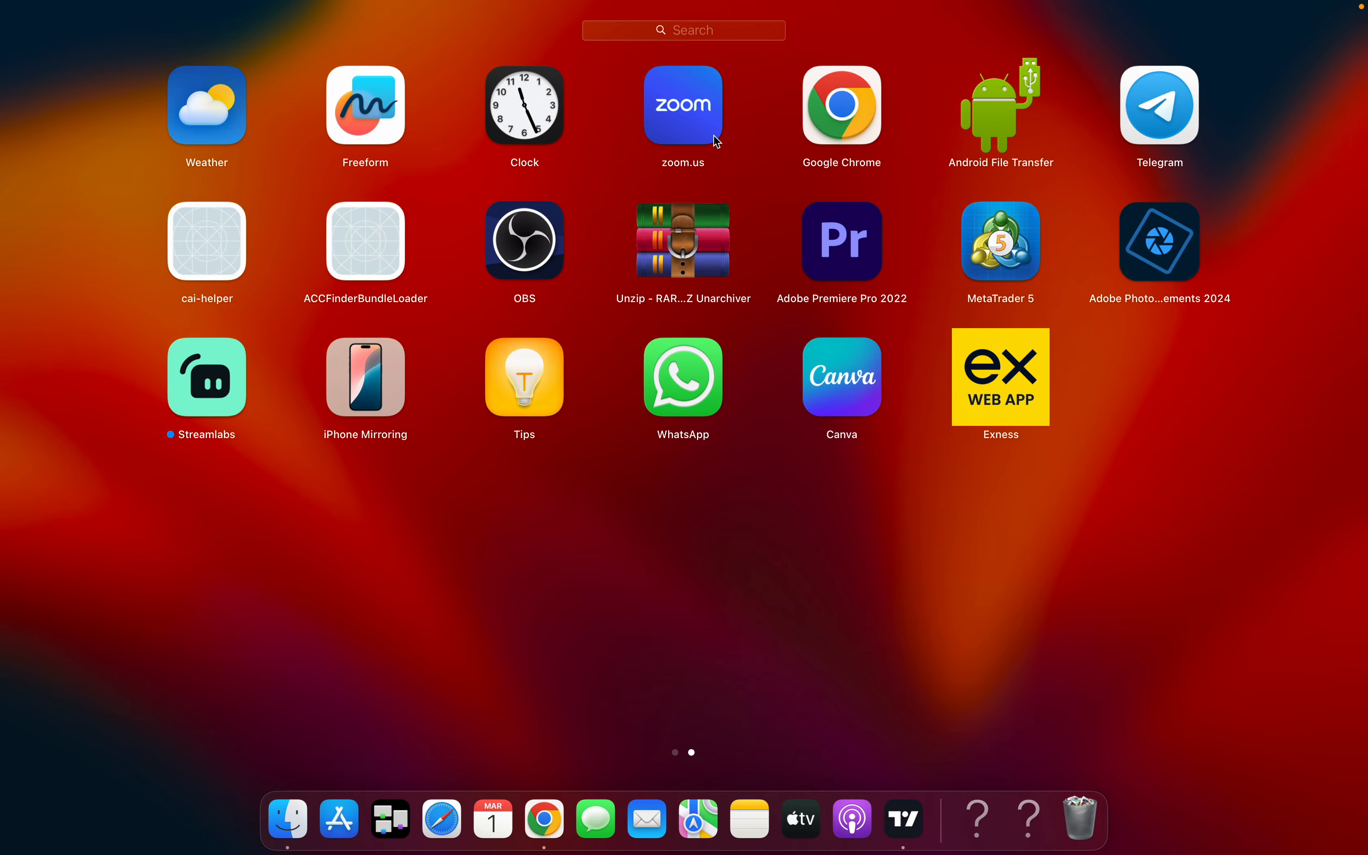
click(965, 255)
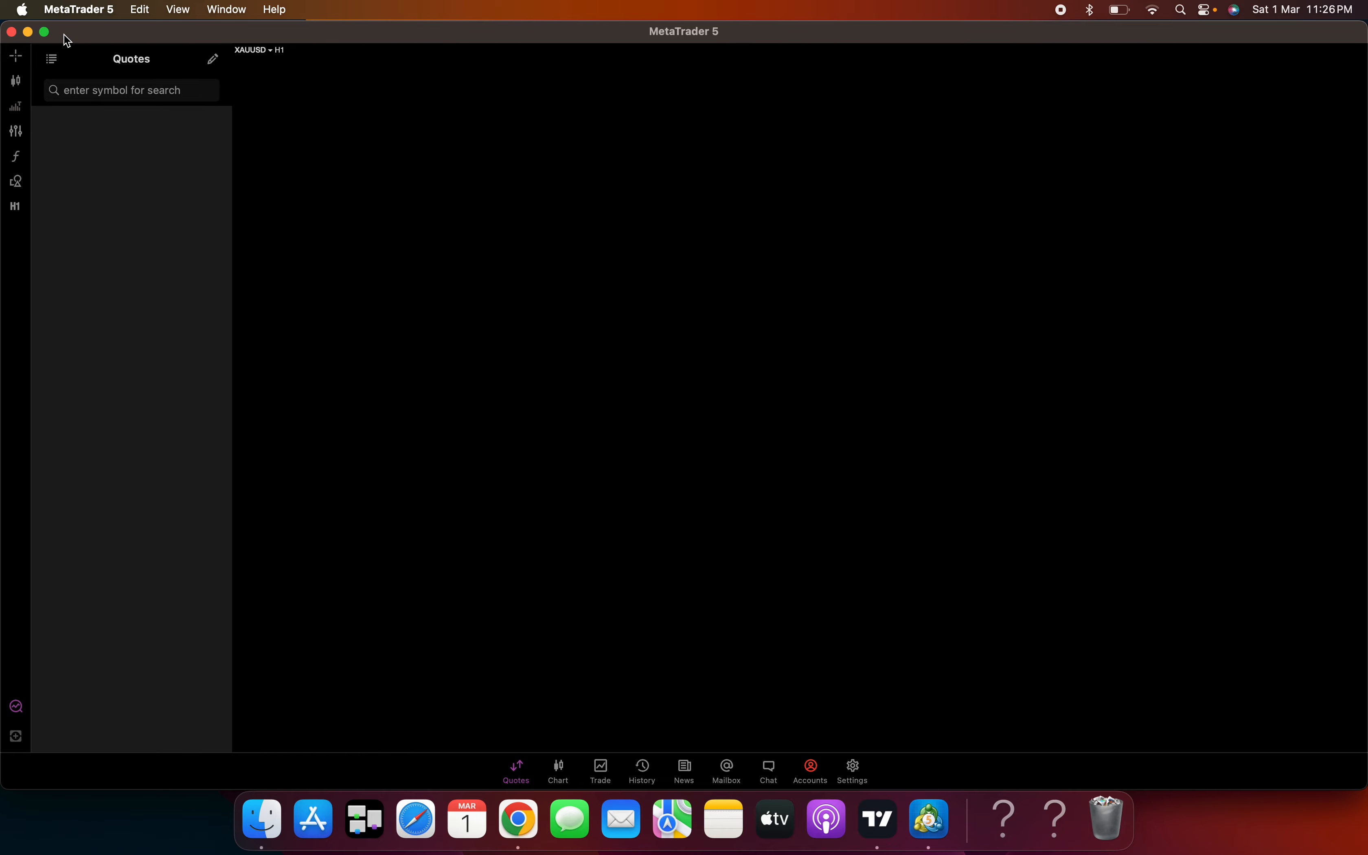
click(50, 56)
click(218, 59)
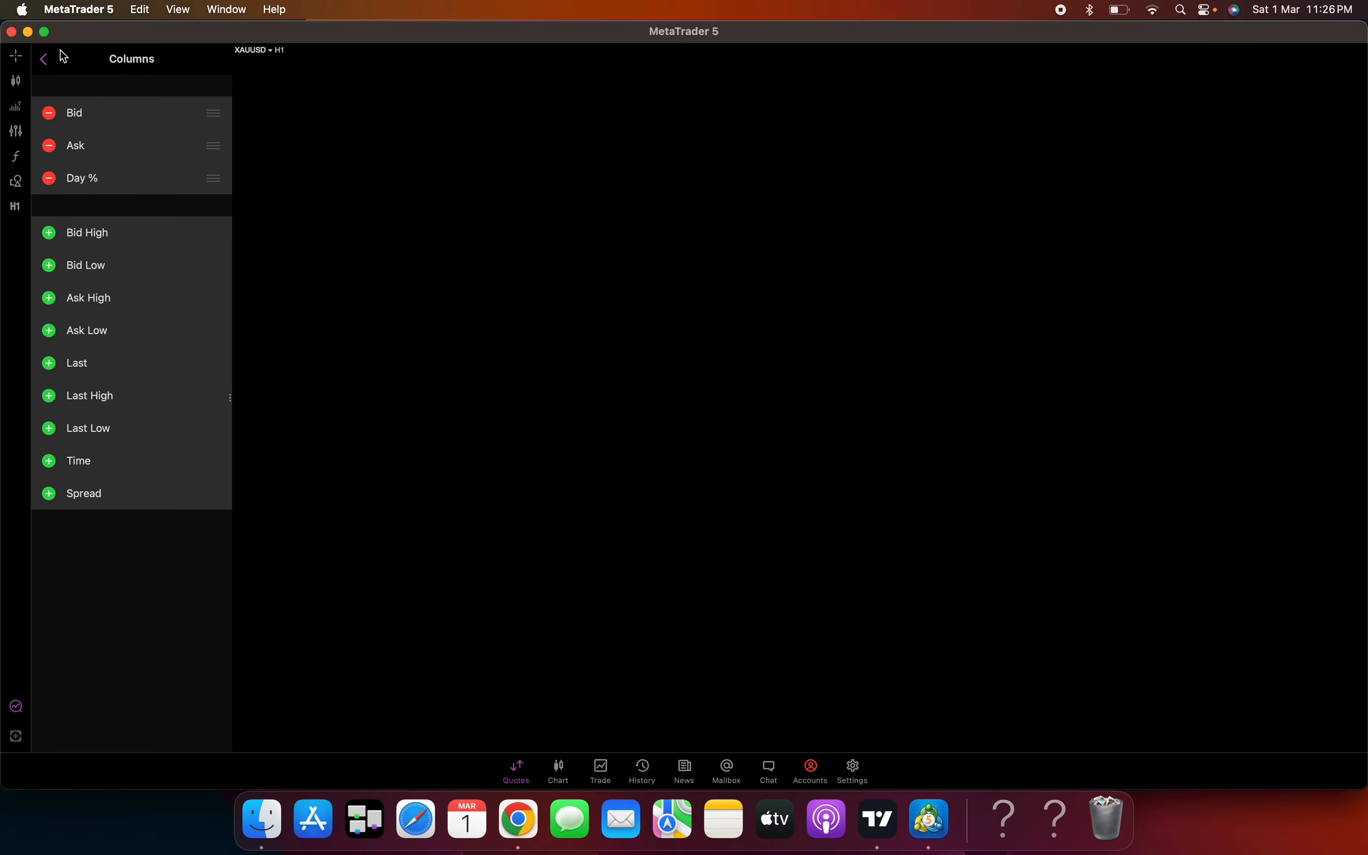
click(46, 59)
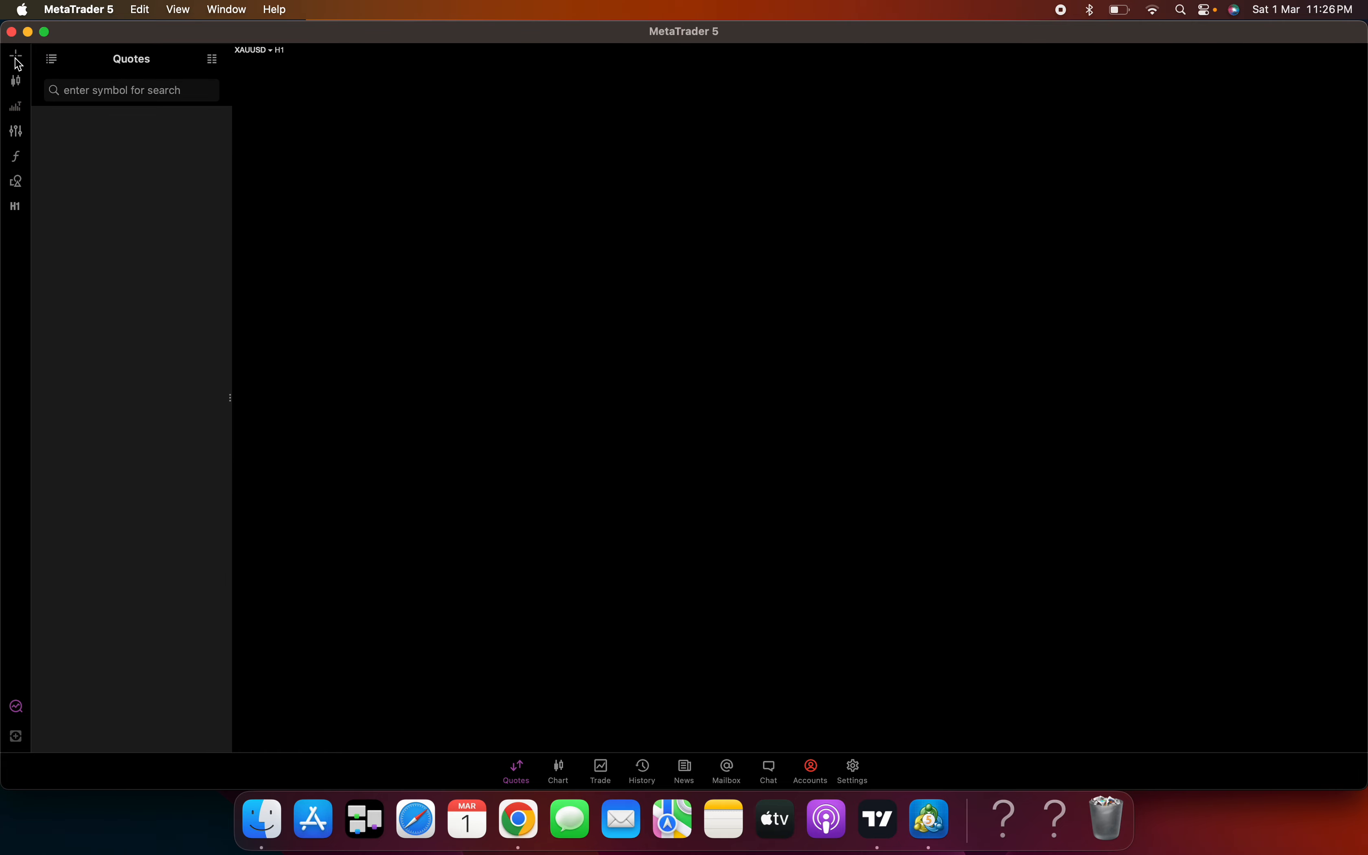
click(116, 94)
click(17, 711)
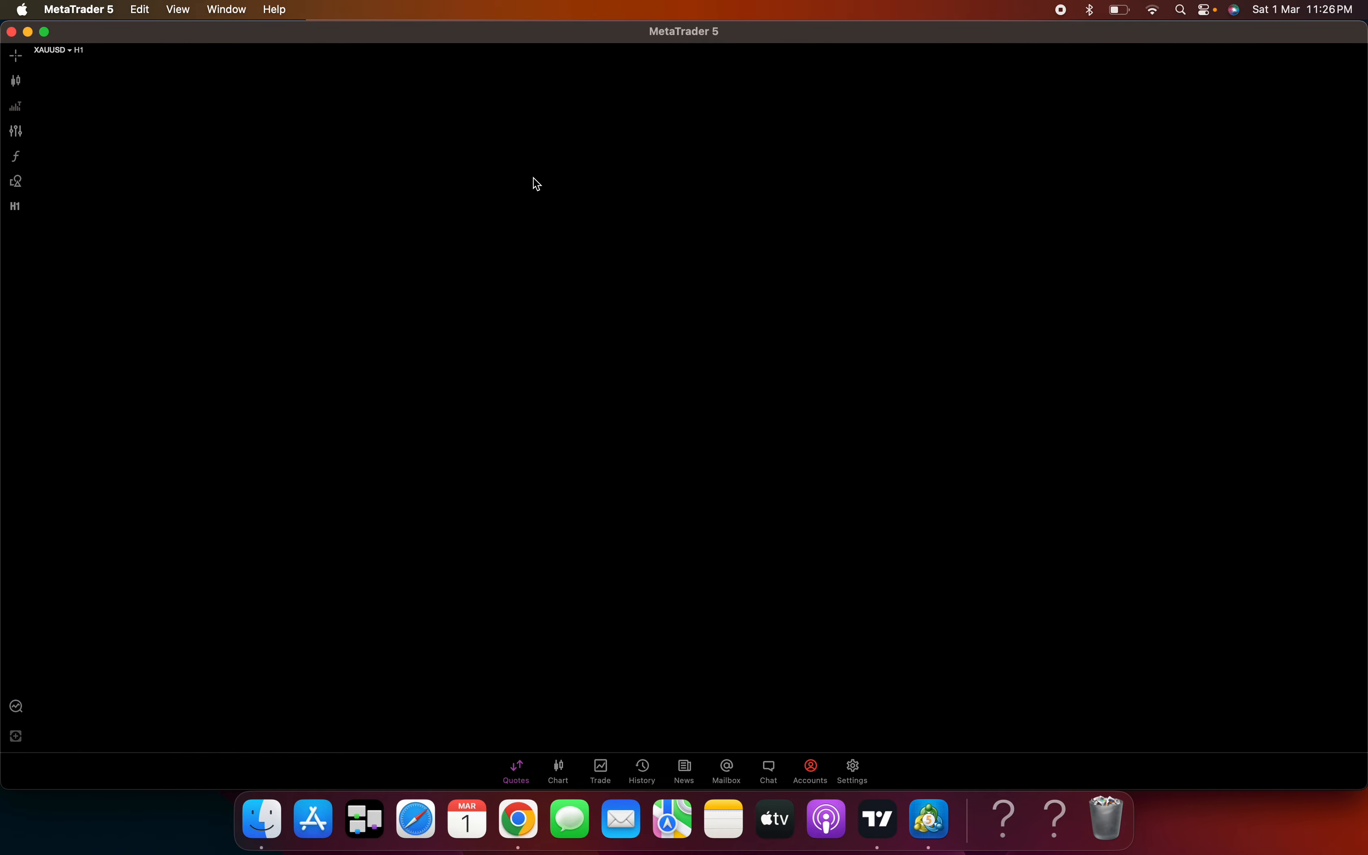
click(855, 770)
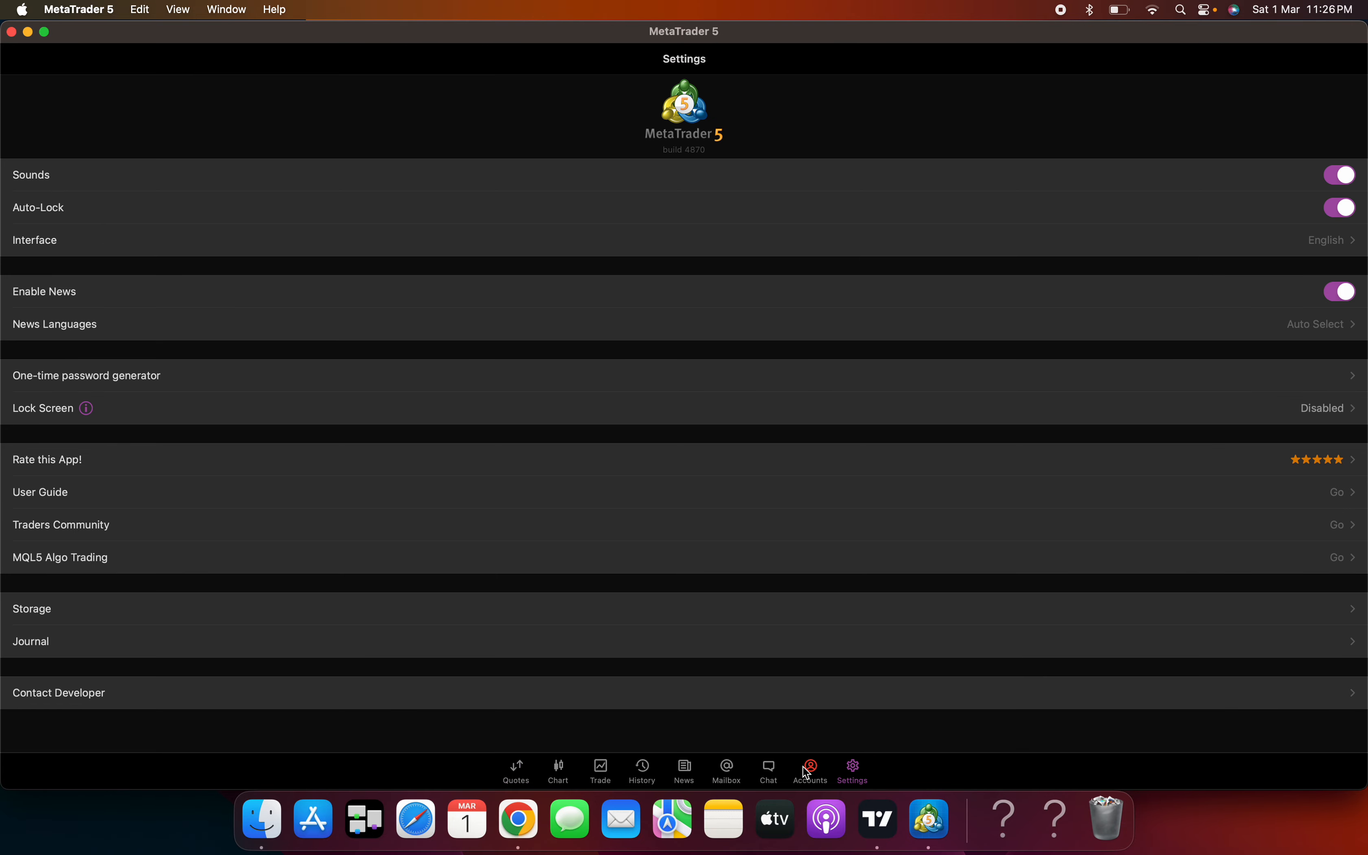
click(813, 772)
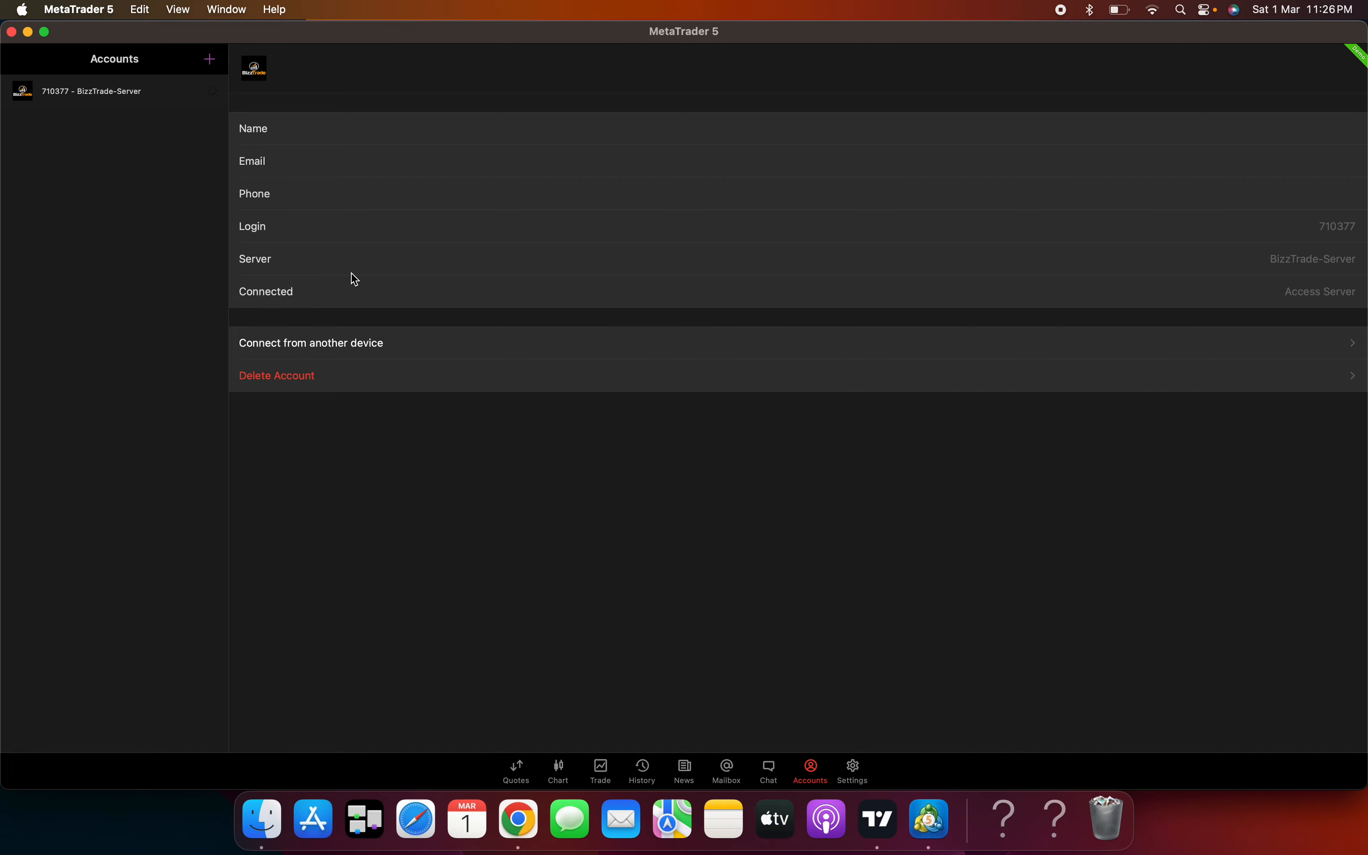
click(852, 770)
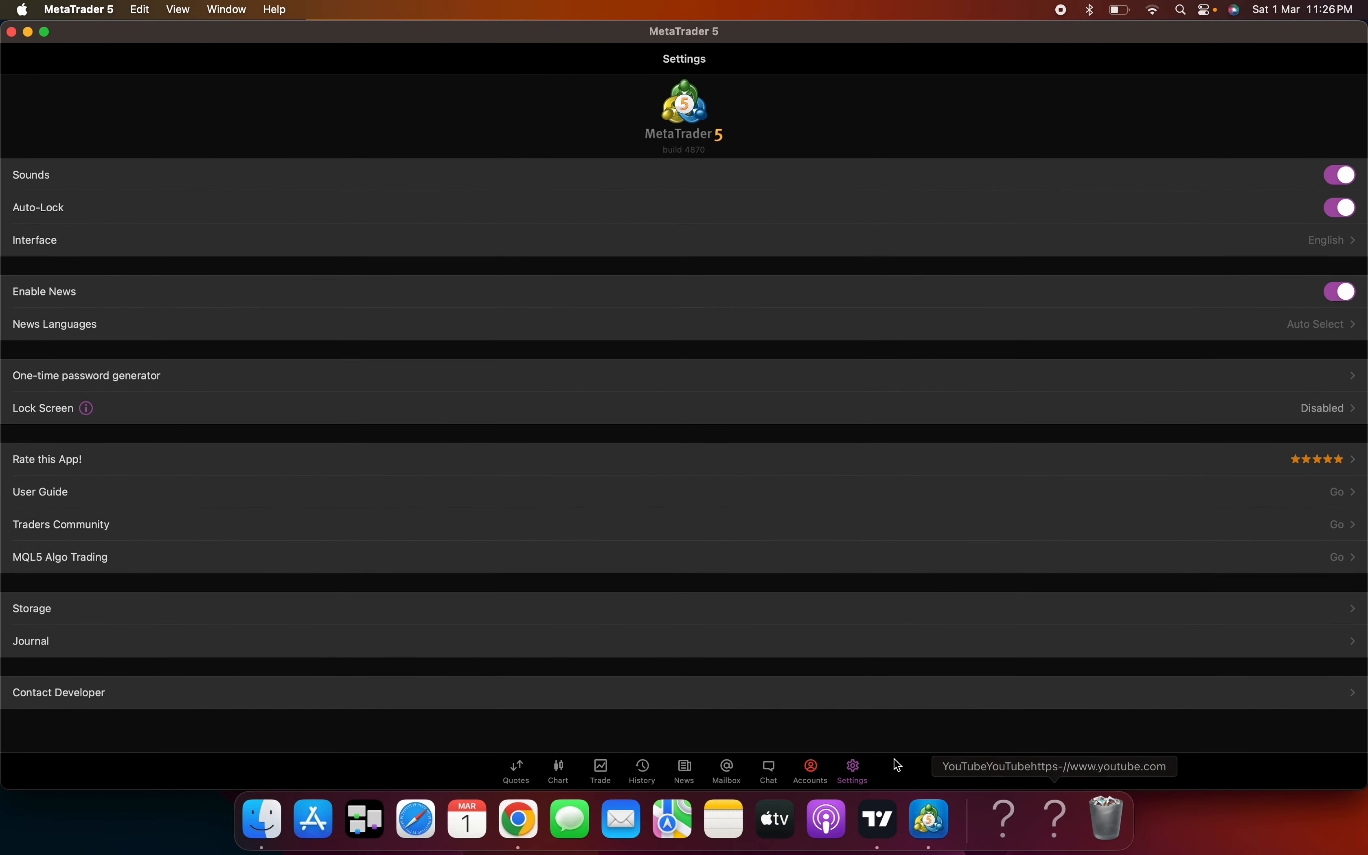
click(772, 771)
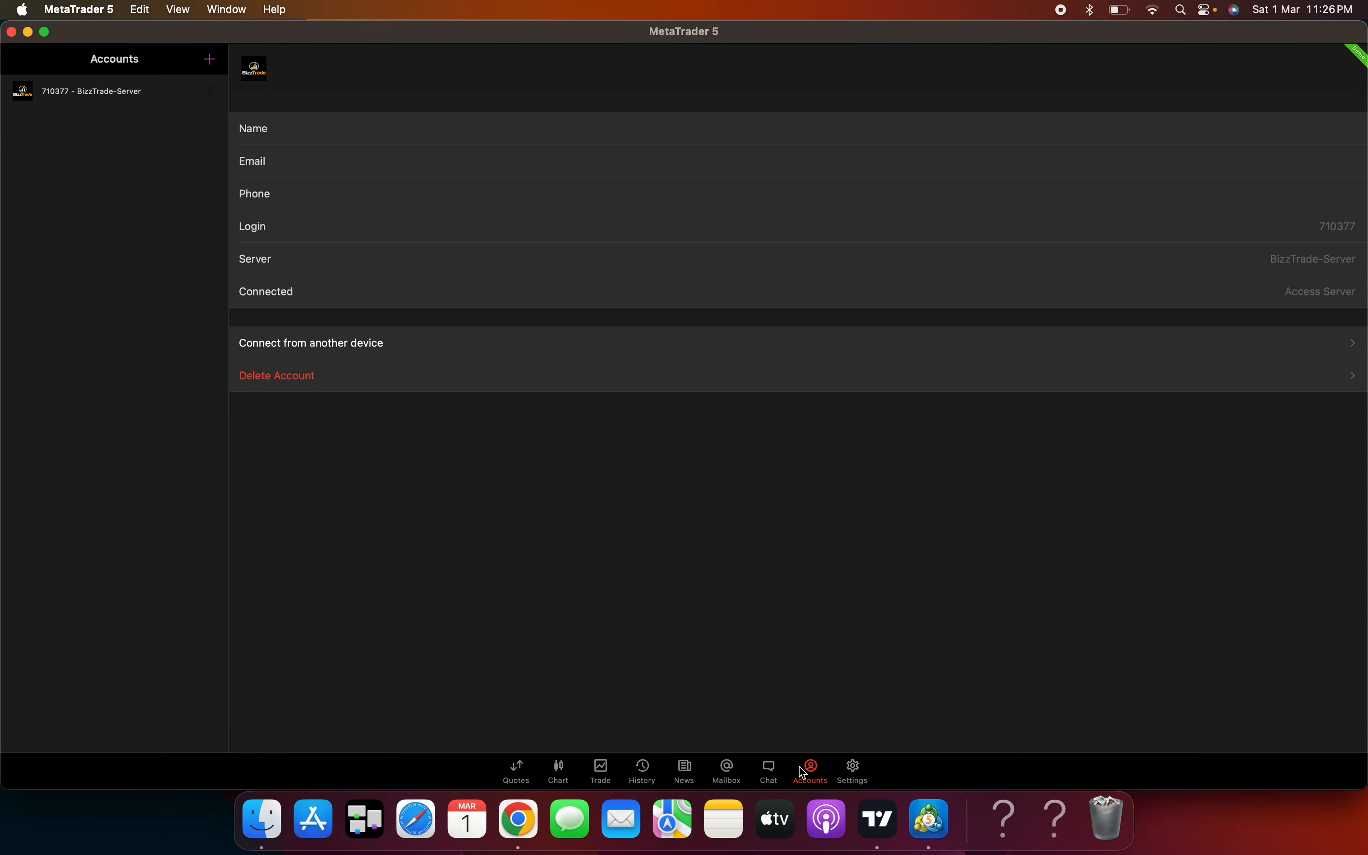
click(802, 772)
click(783, 771)
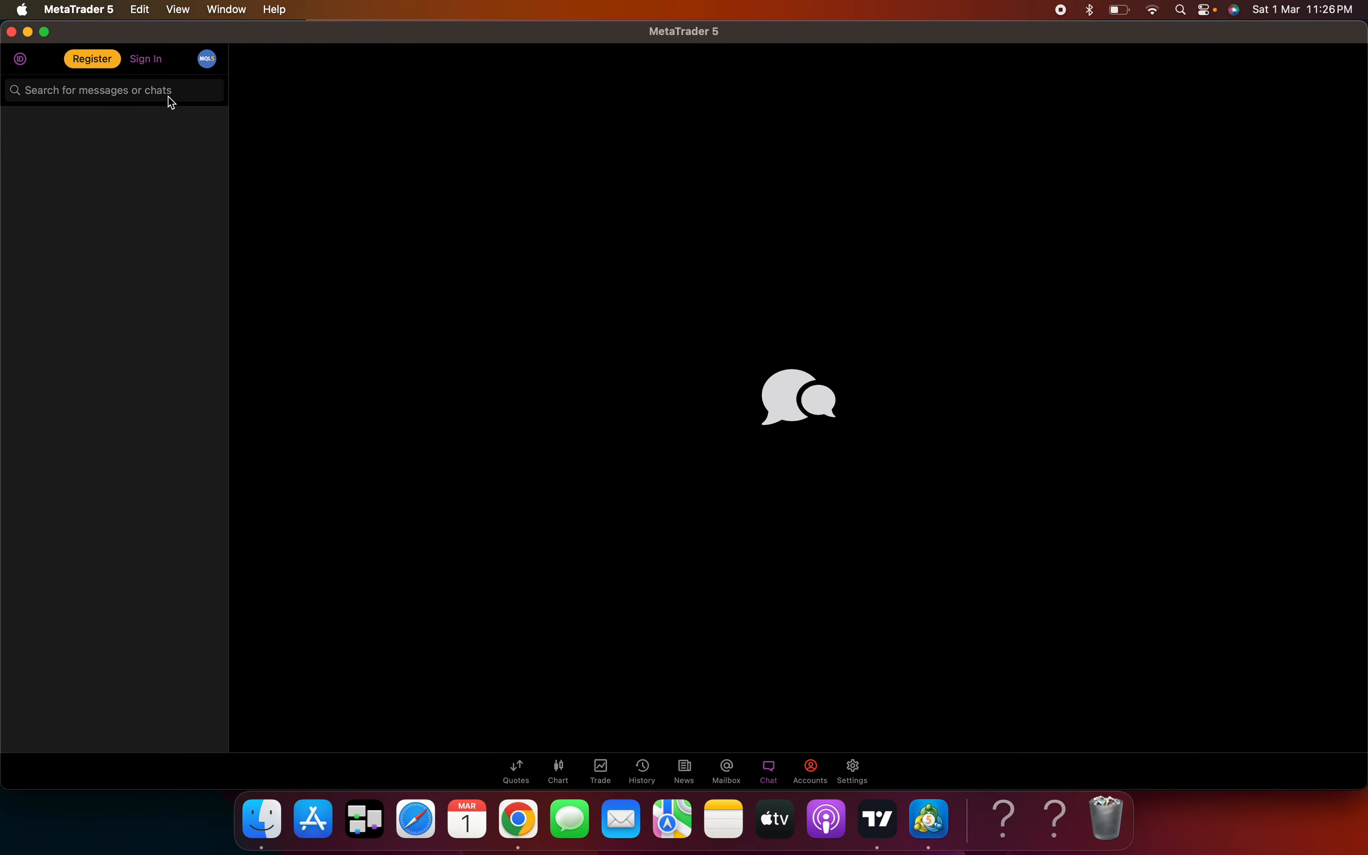
click(125, 97)
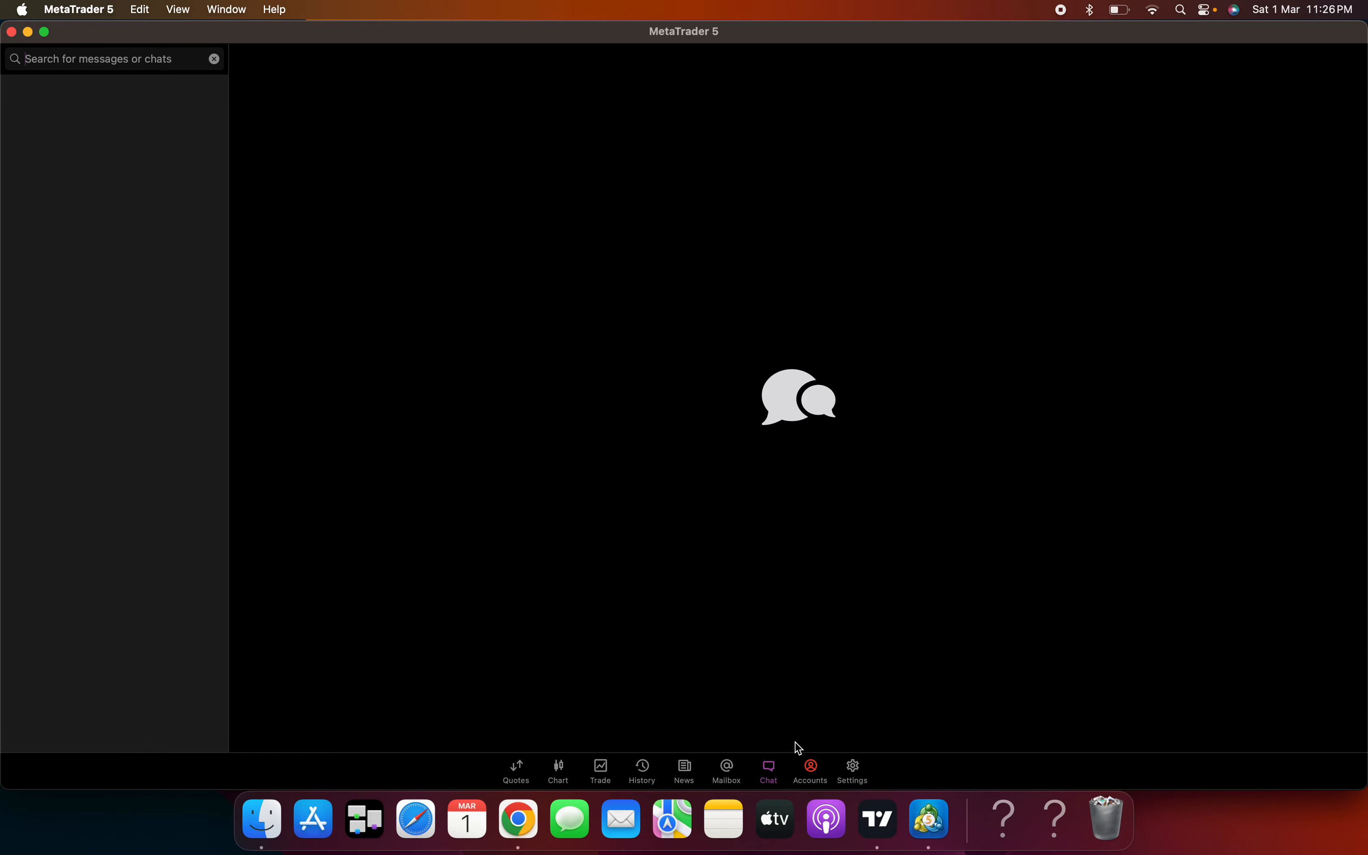
- Start adding a trading account, search brokers for the copied server name Exness-MT5Real6 and choose Exness Technologies Ltd
click(810, 770)
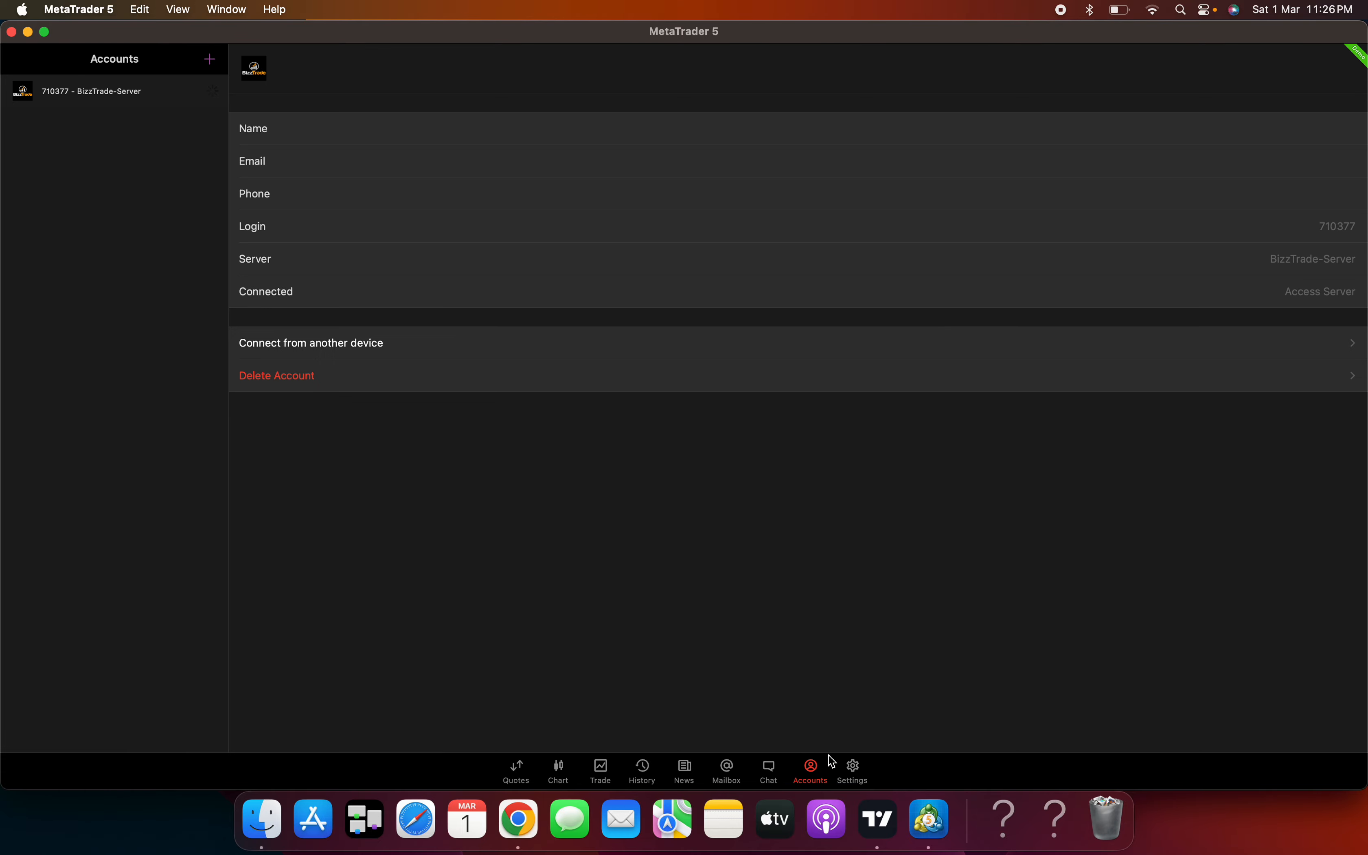
click(213, 60)
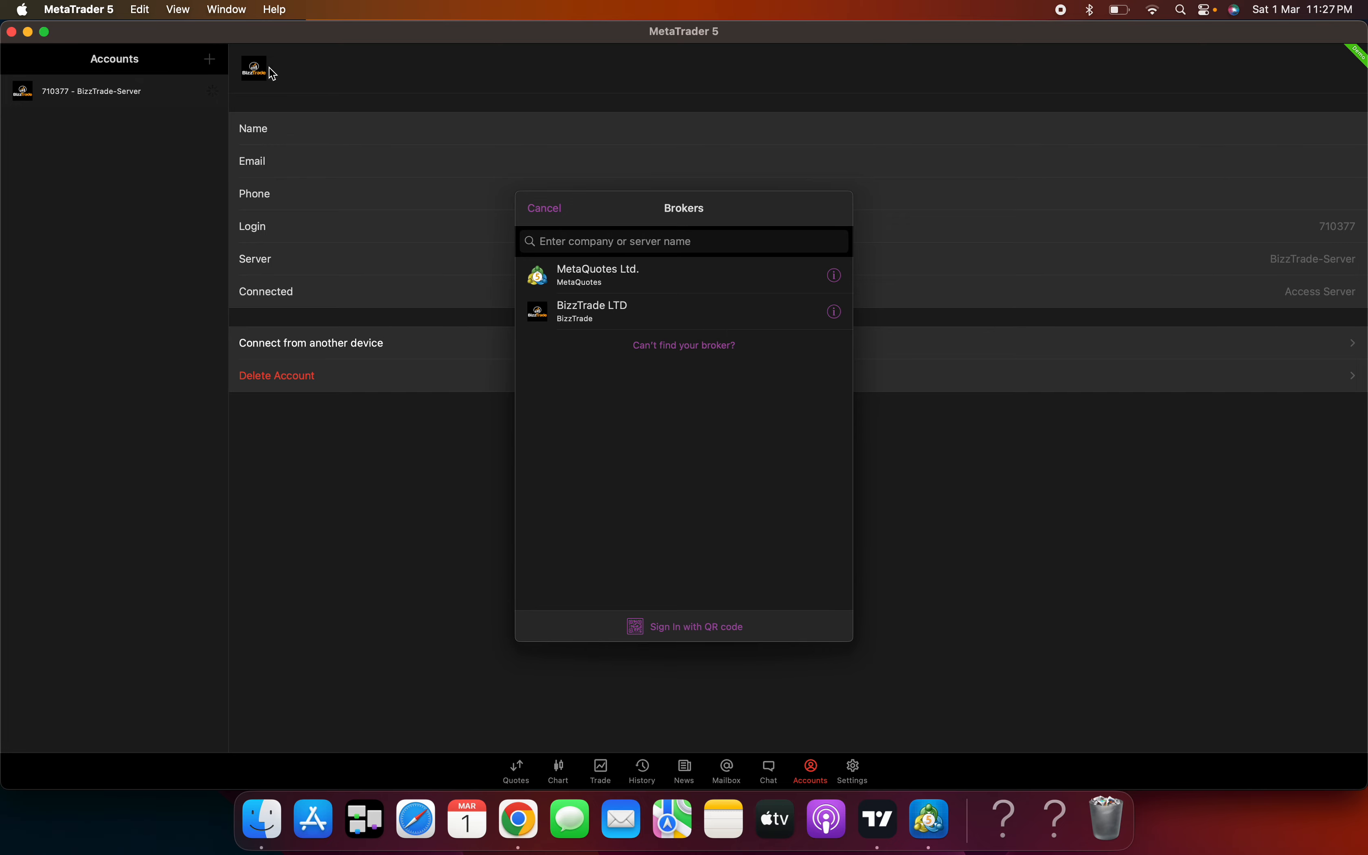
click(592, 249)
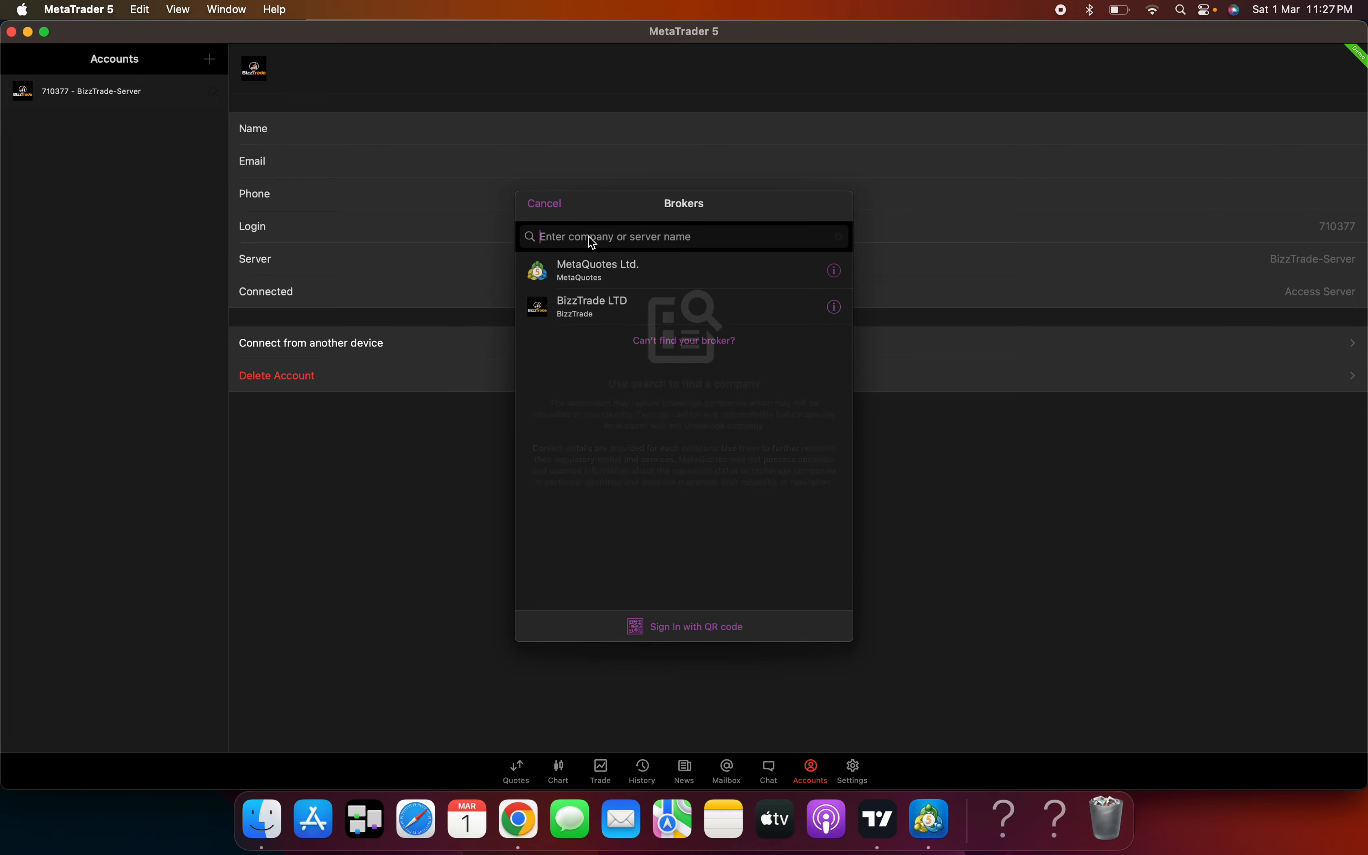
key(super+v)
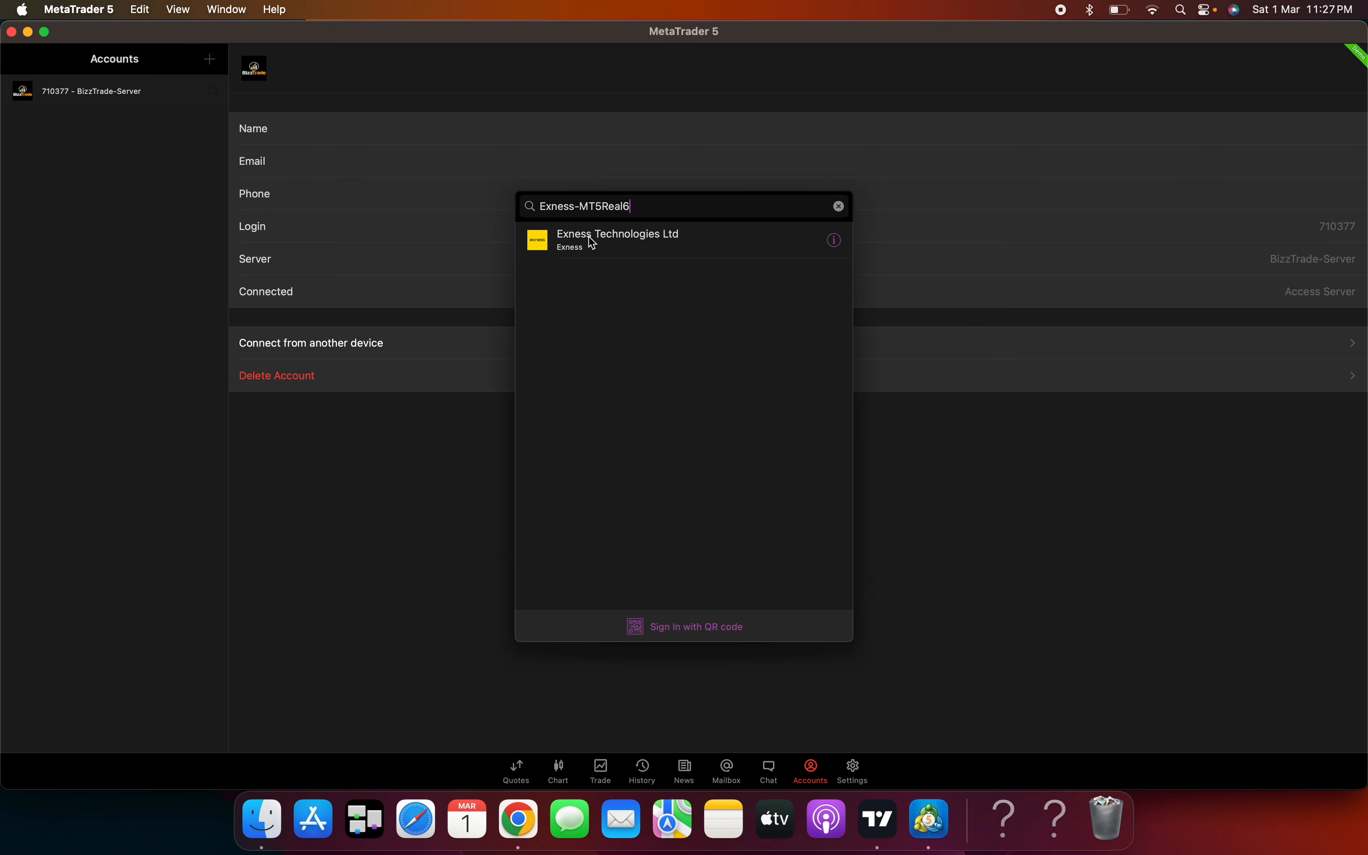
click(593, 243)
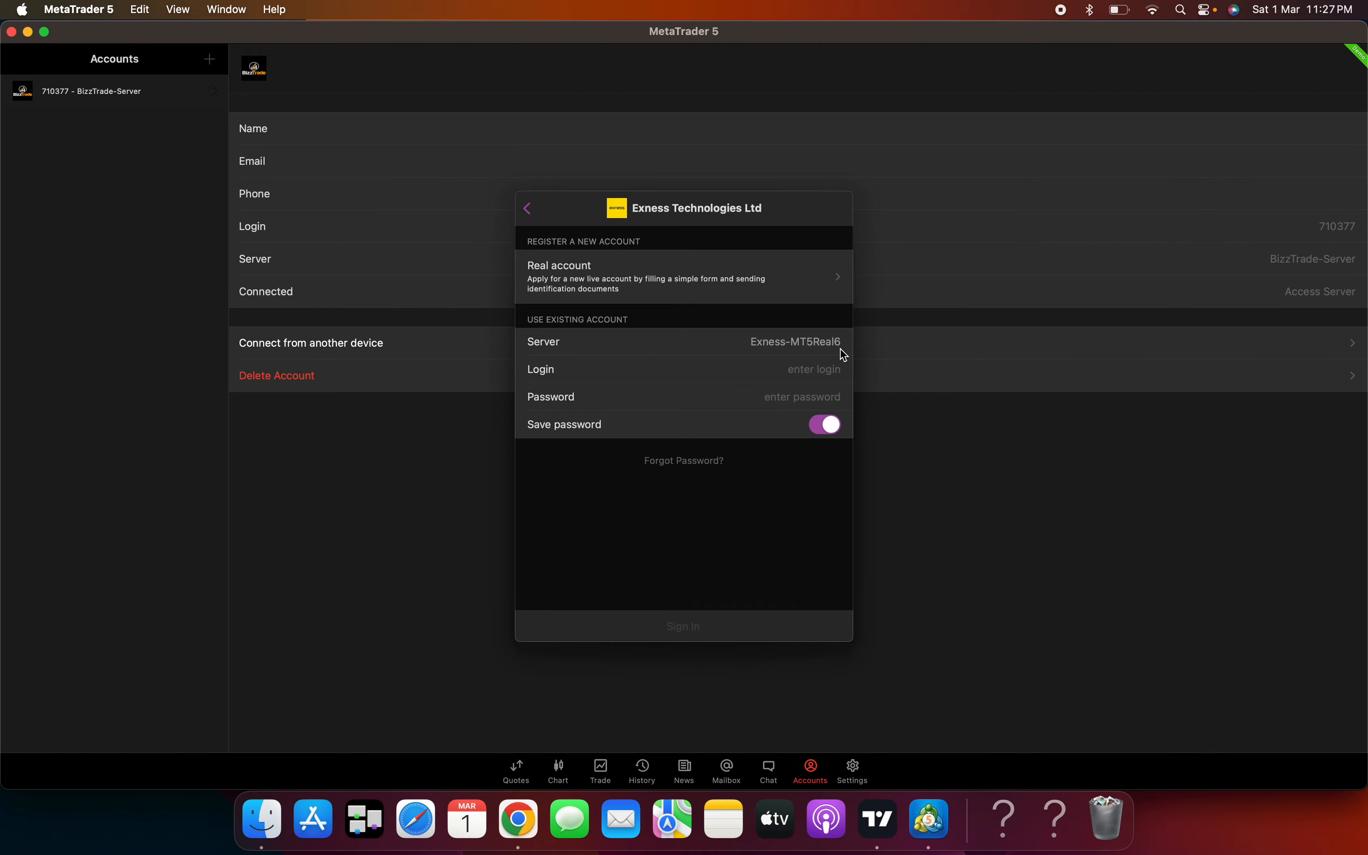
- Switch back to the Exness account information in Google Chrome and copy the MT5 login number
key(ctrl+Up)
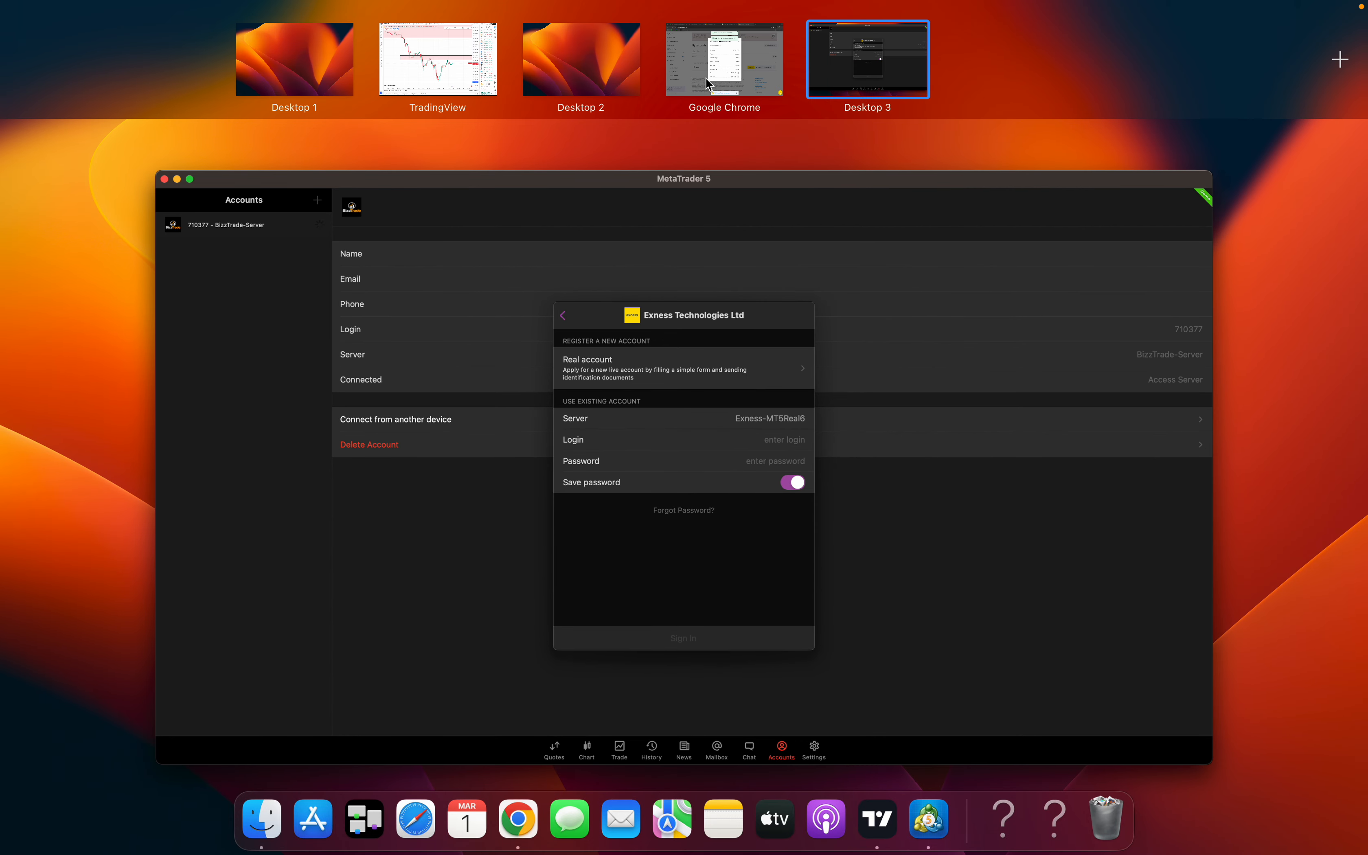
click(709, 77)
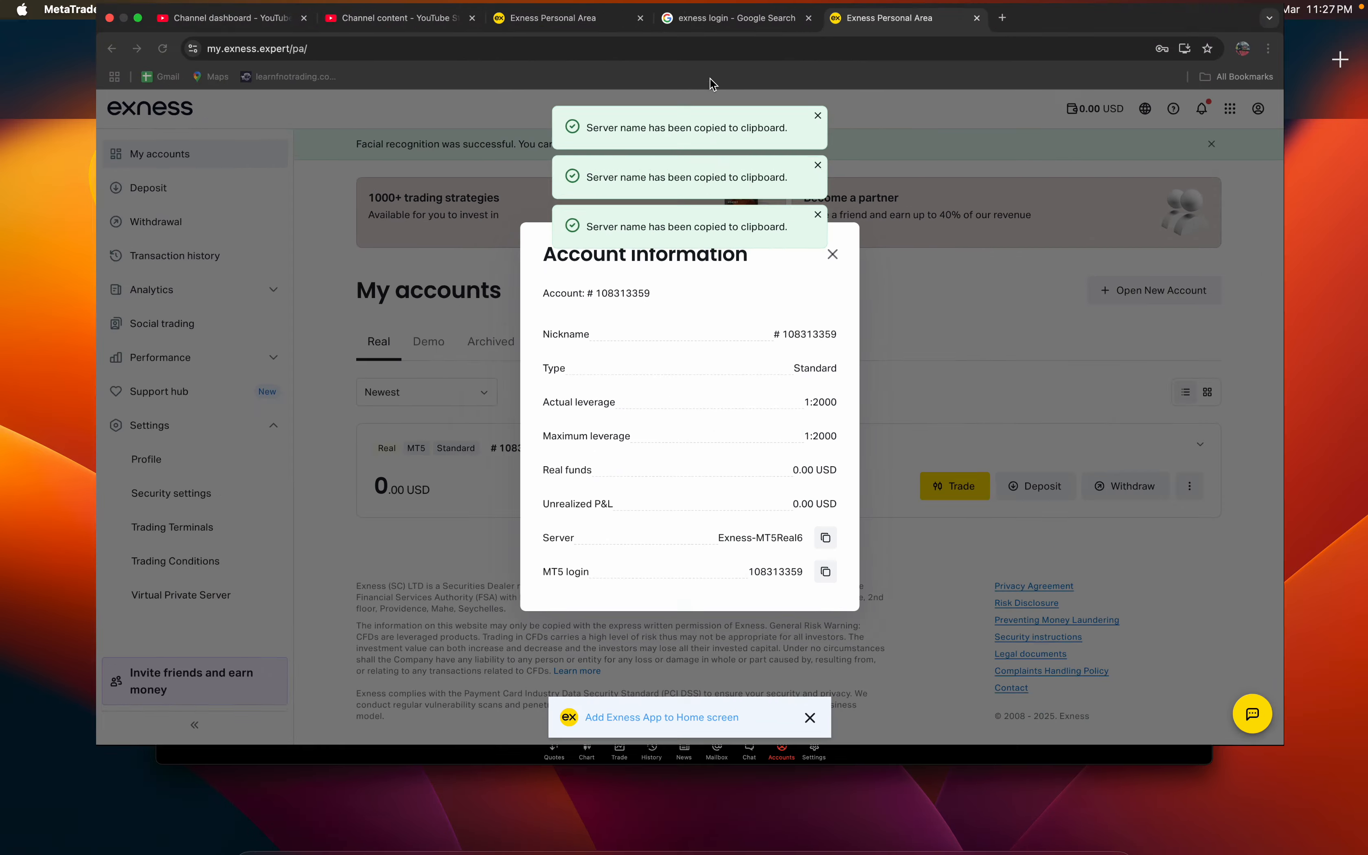
click(839, 615)
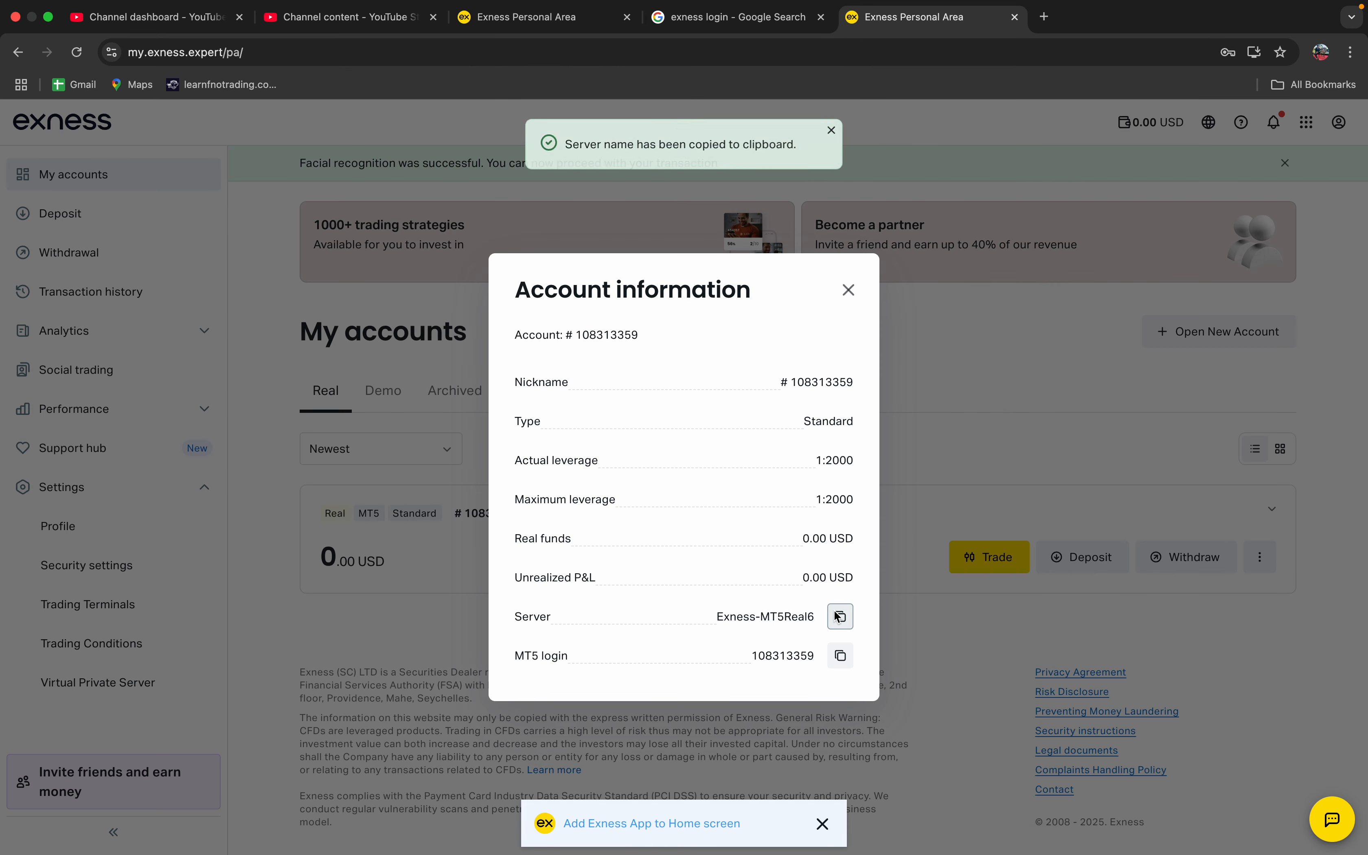
click(841, 659)
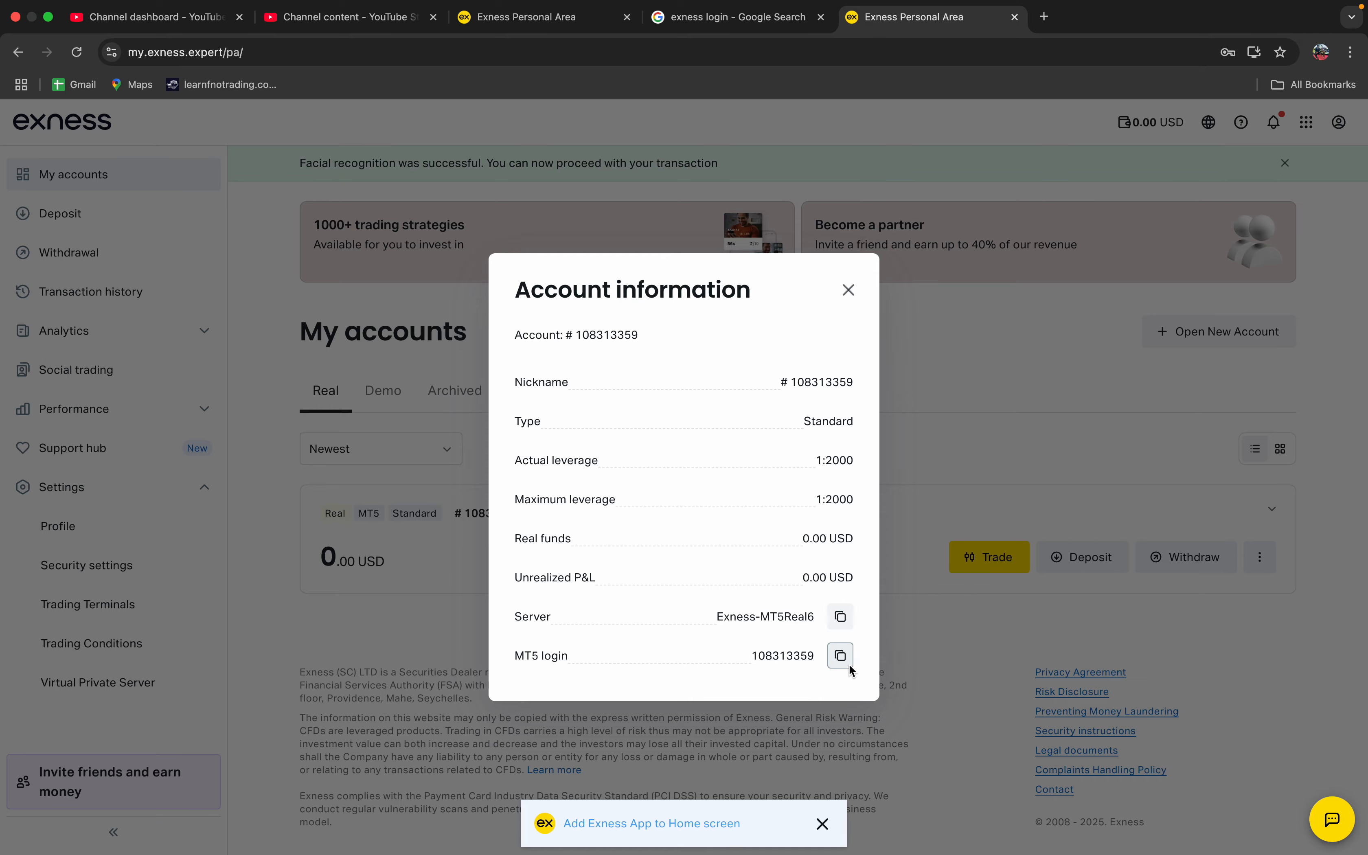
click(841, 656)
click(841, 655)
- Return to MetaTrader 5, enter the copied login number in the Exness sign-in form, and leave the form without signing in
key(ctrl+Up)
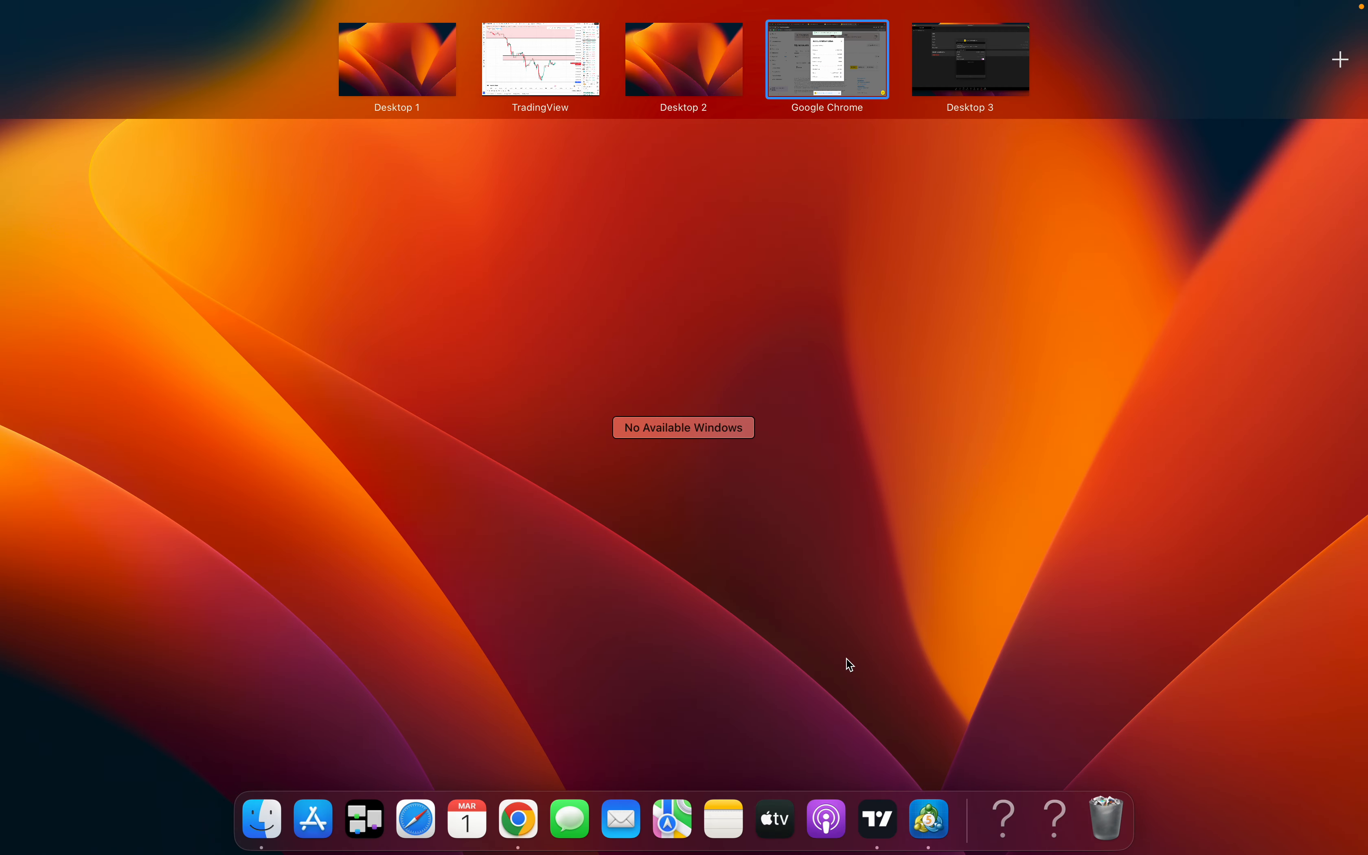
click(987, 46)
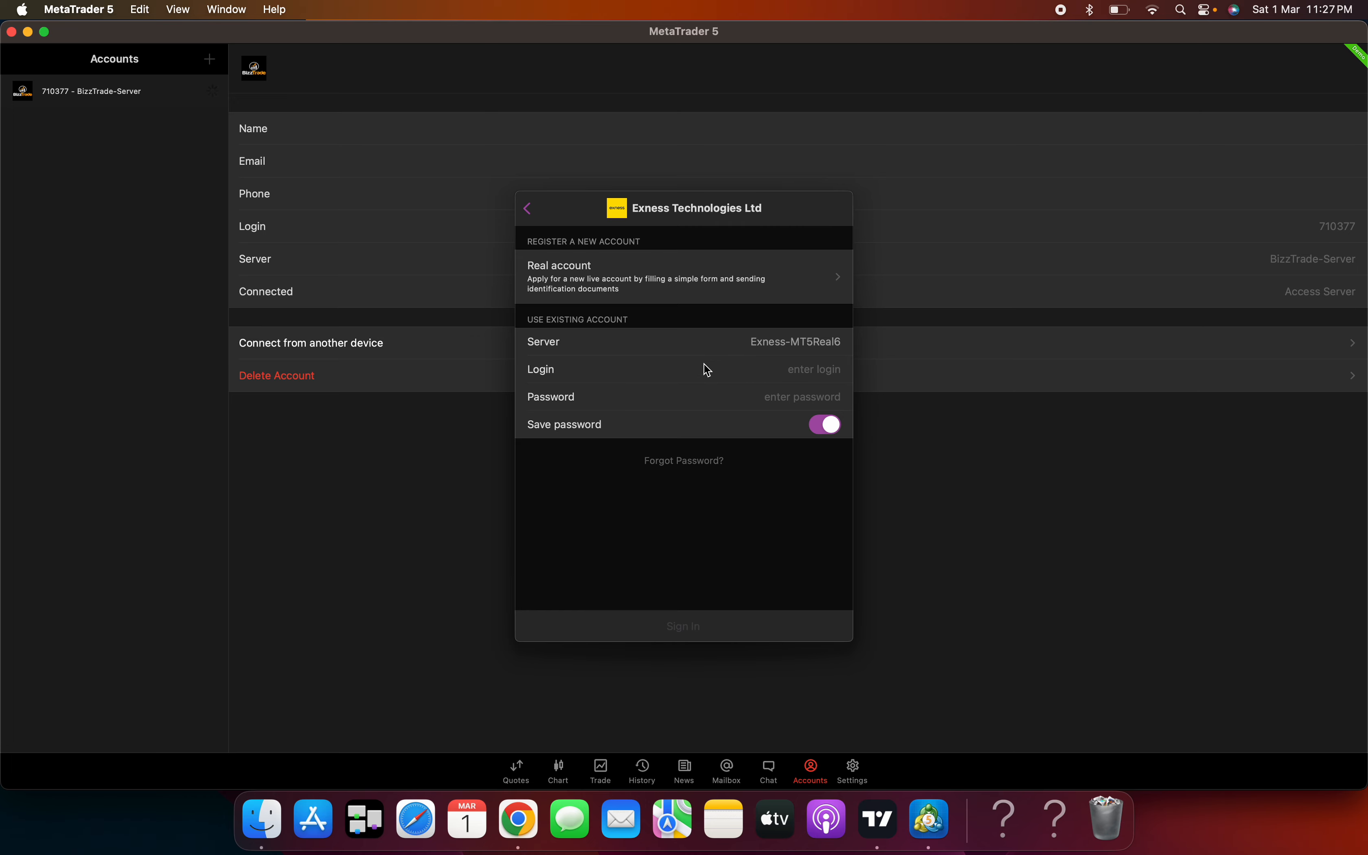
click(735, 374)
key(super+v)
click(800, 400)
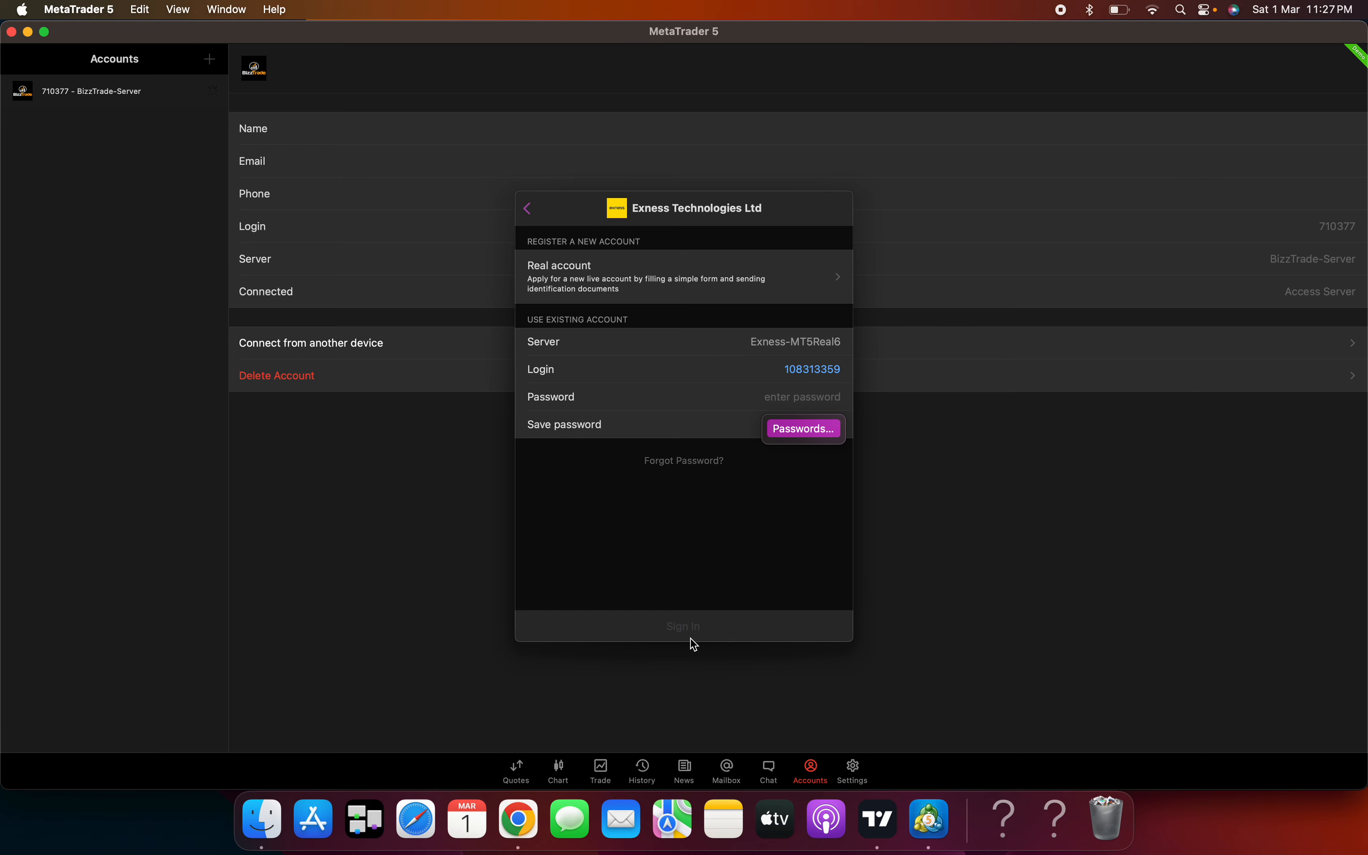
click(532, 221)
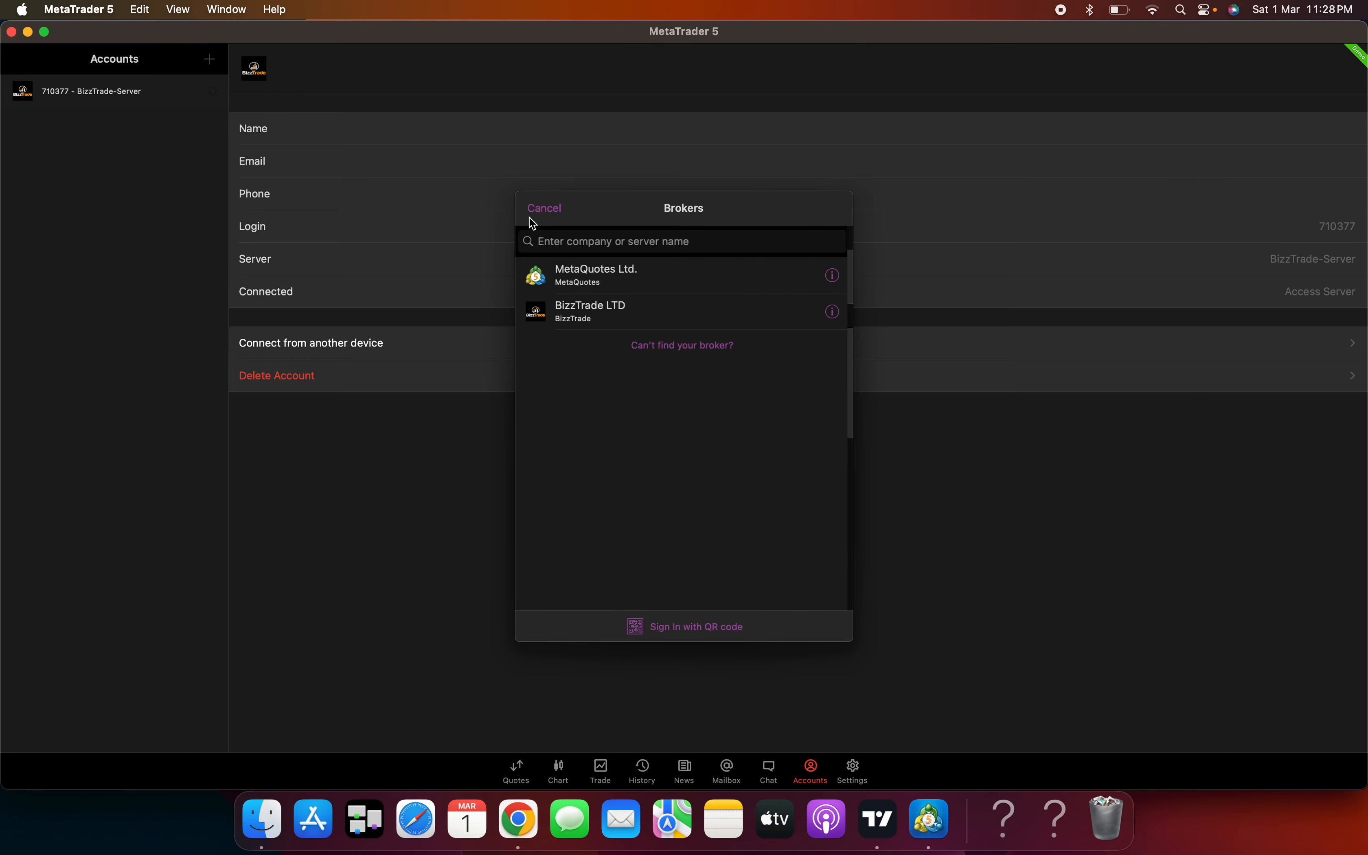
click(533, 218)
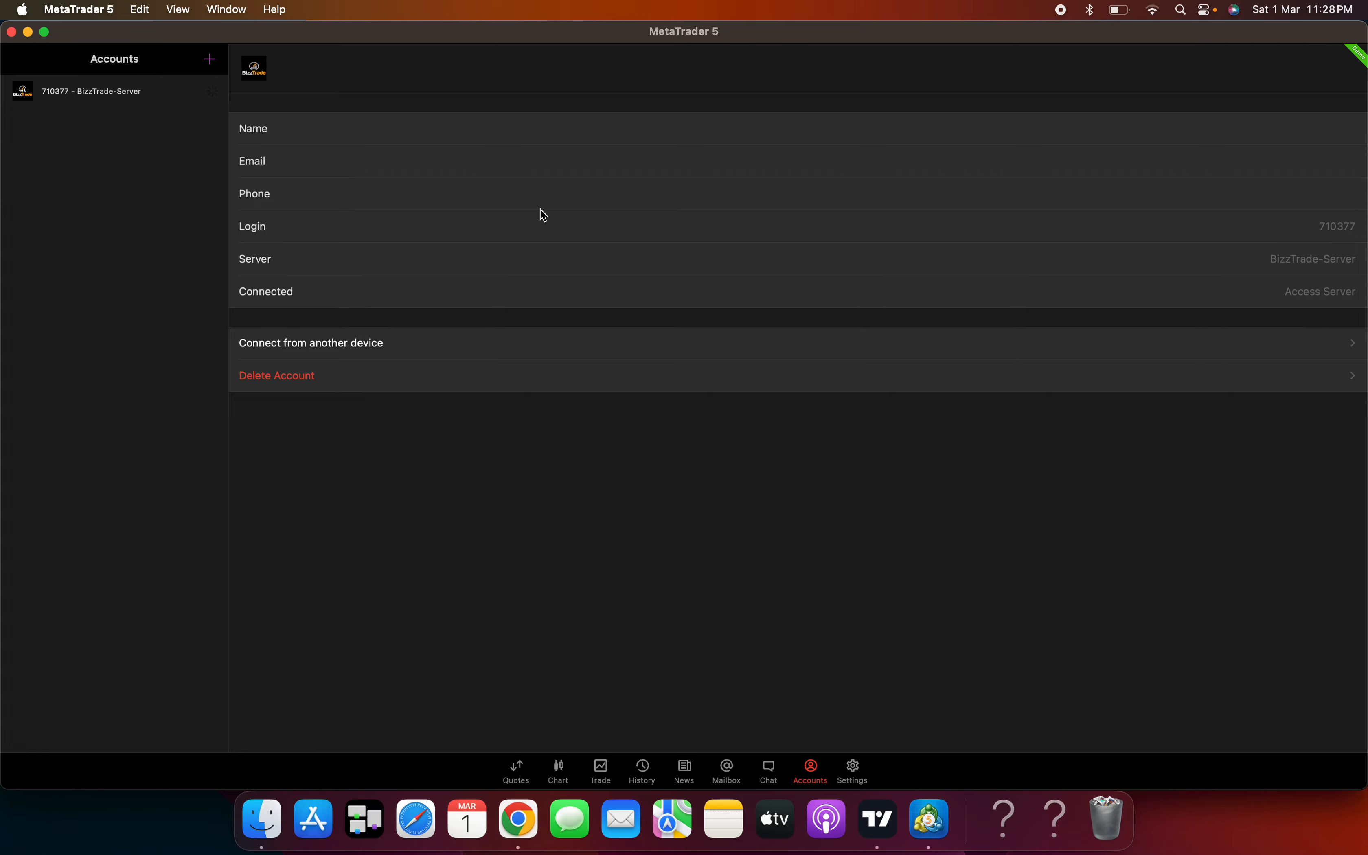
- Back in Google Chrome, review the trading password change form of the real MT5 Standard account, and close it without changing the password
key(ctrl+Up)
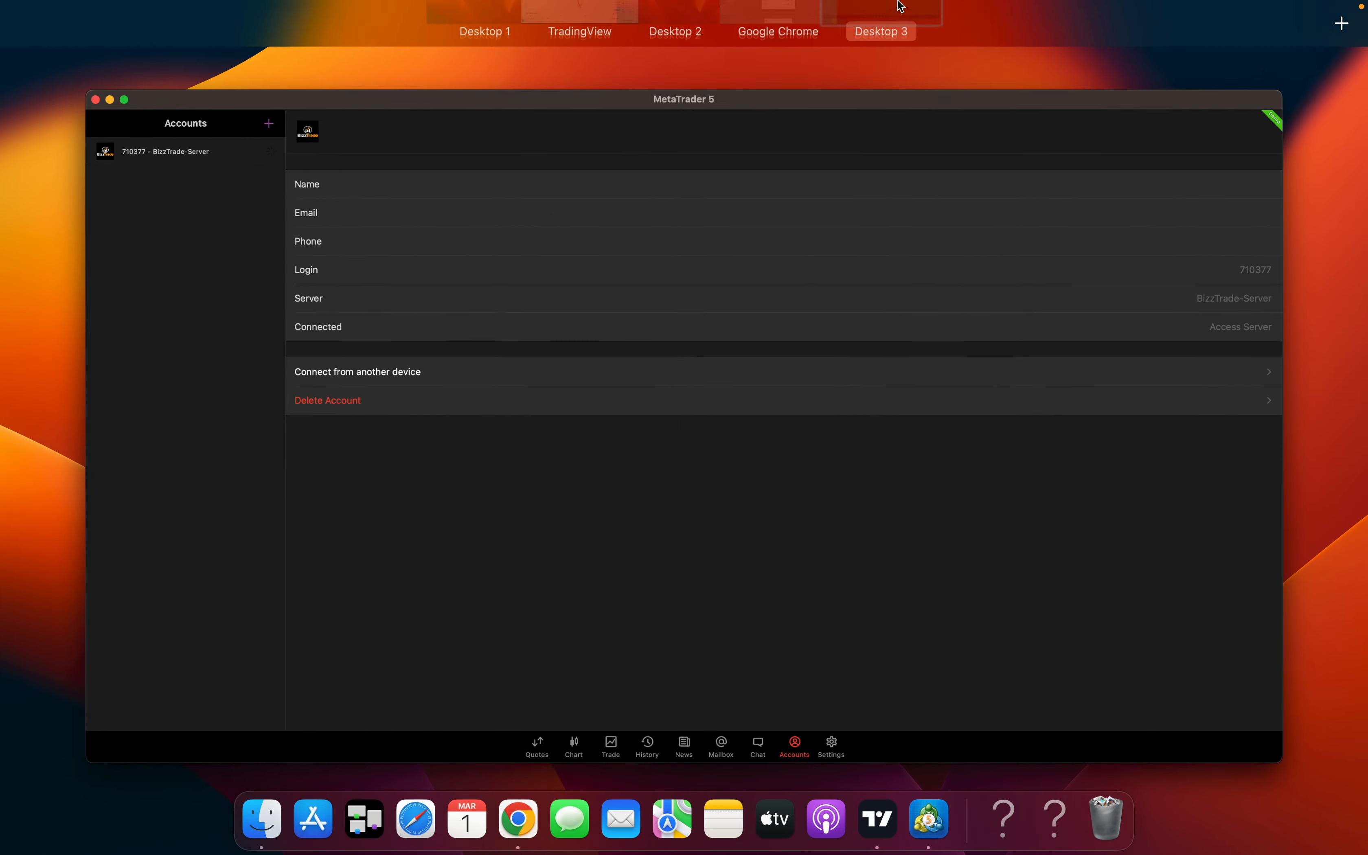
click(807, 72)
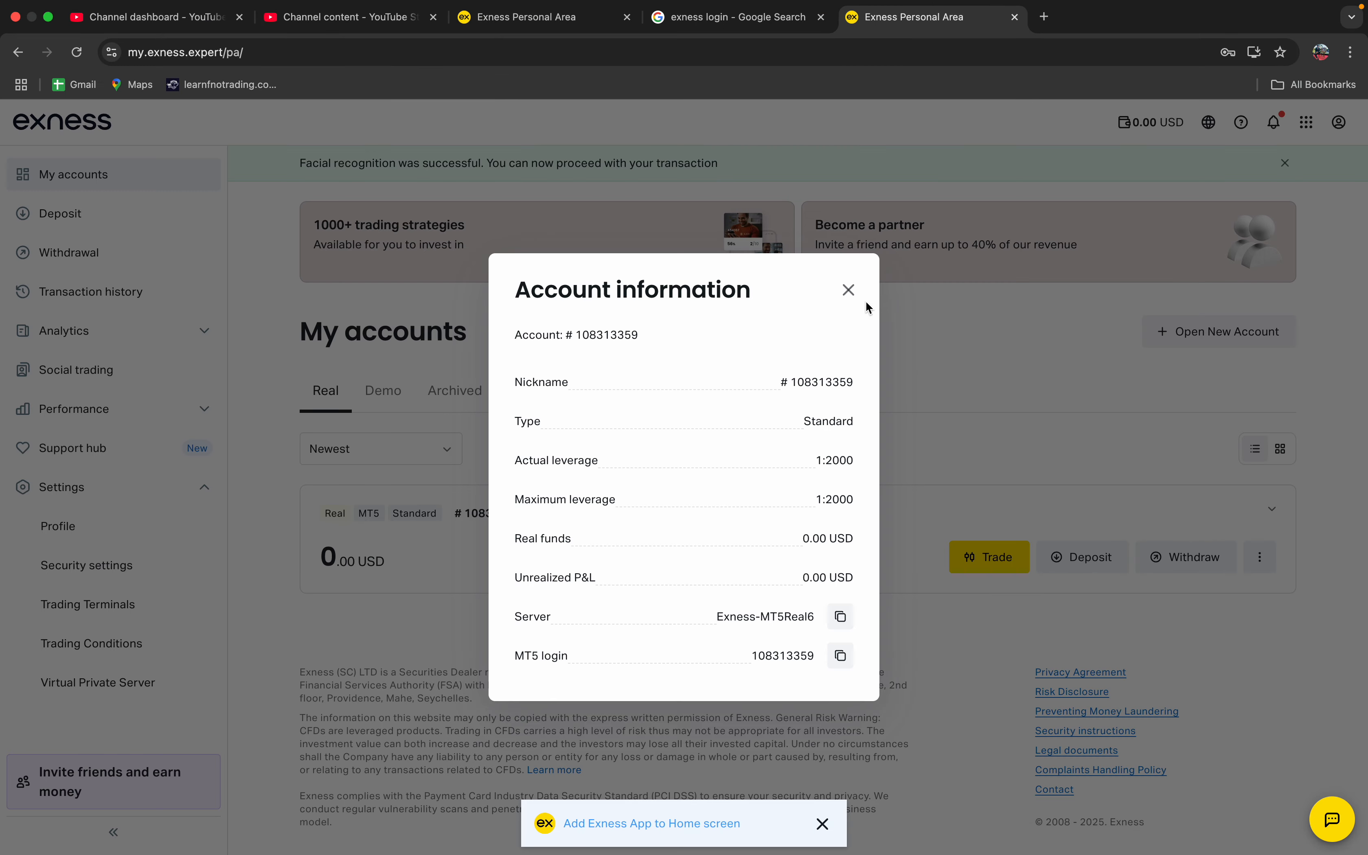
click(847, 289)
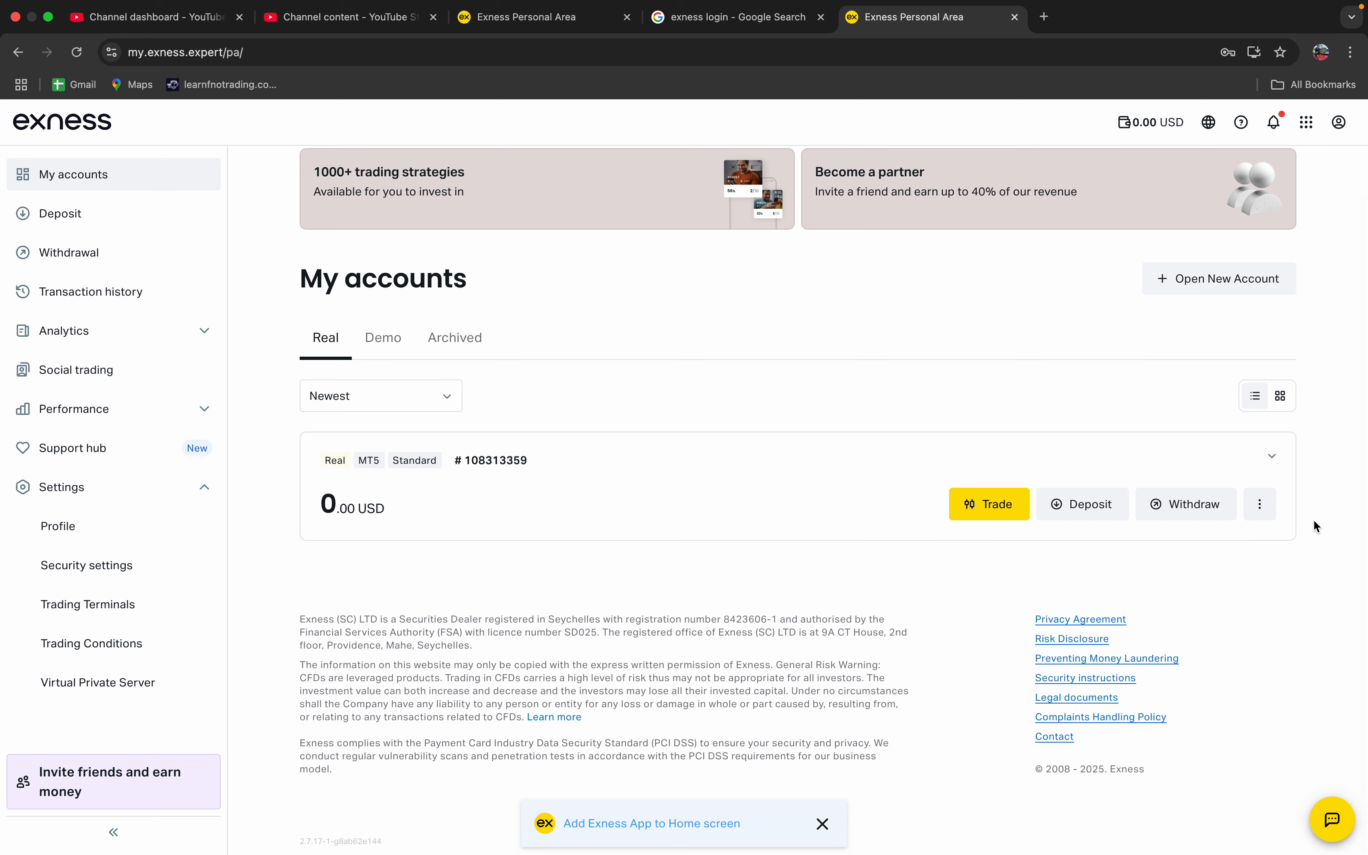
click(1259, 503)
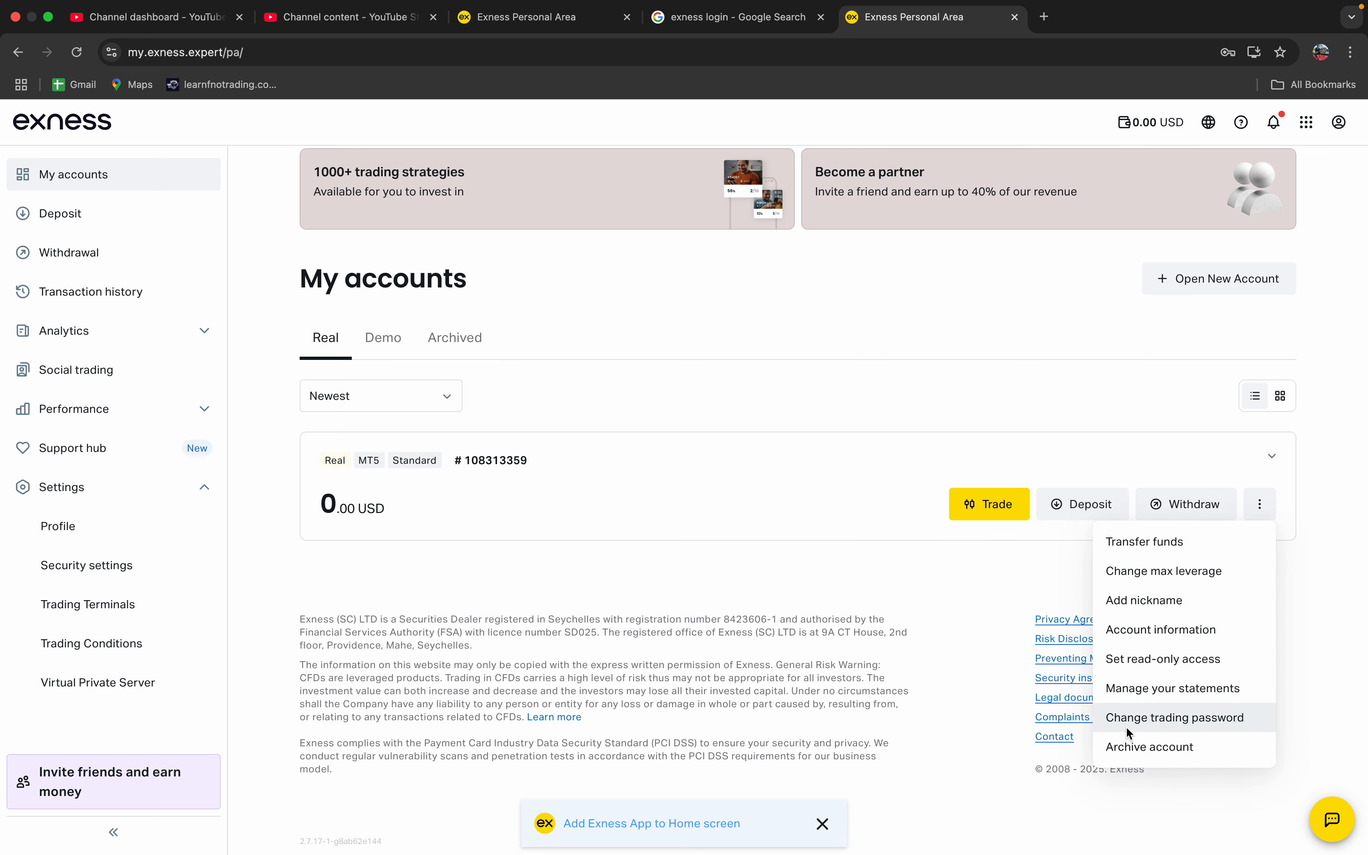
click(1172, 717)
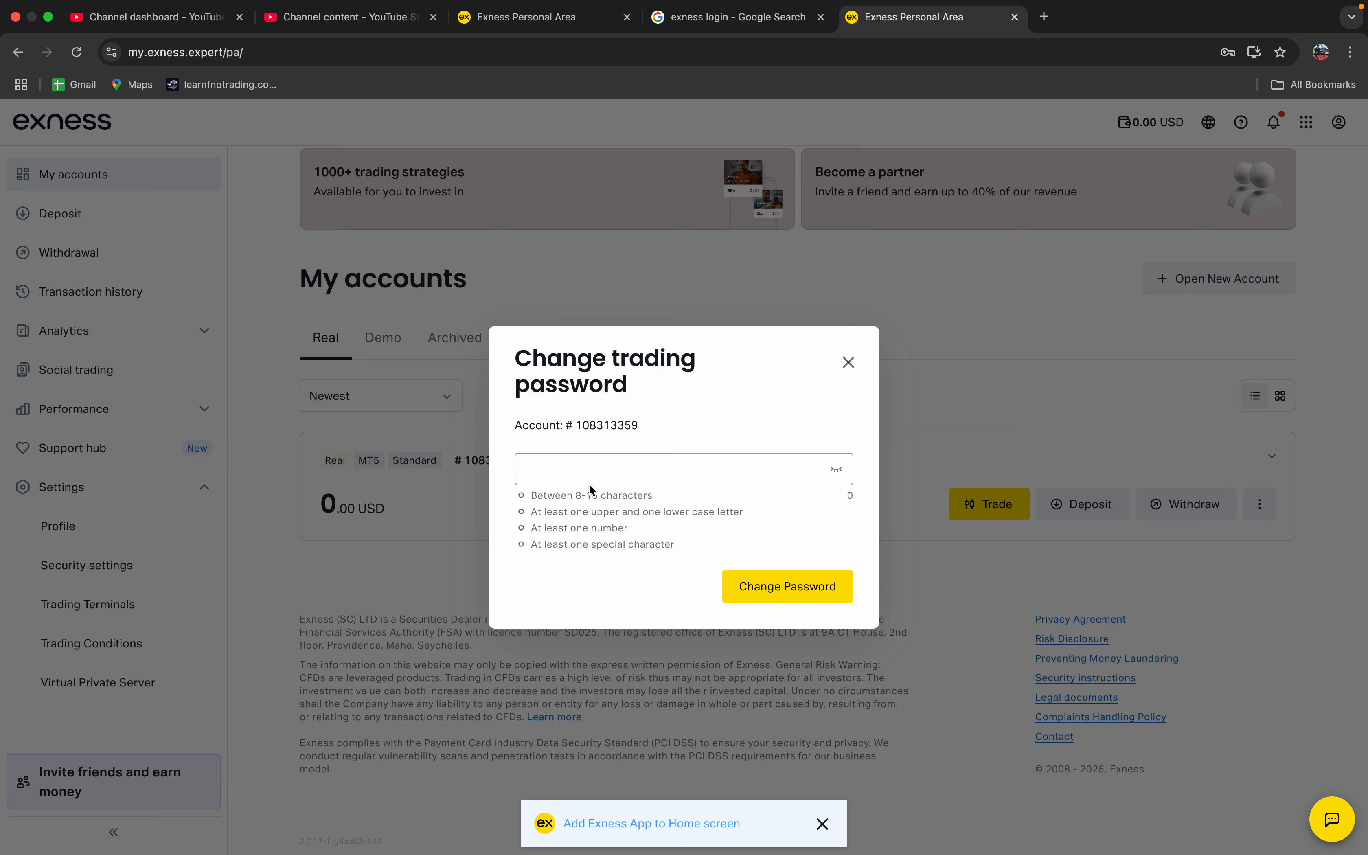
click(849, 363)
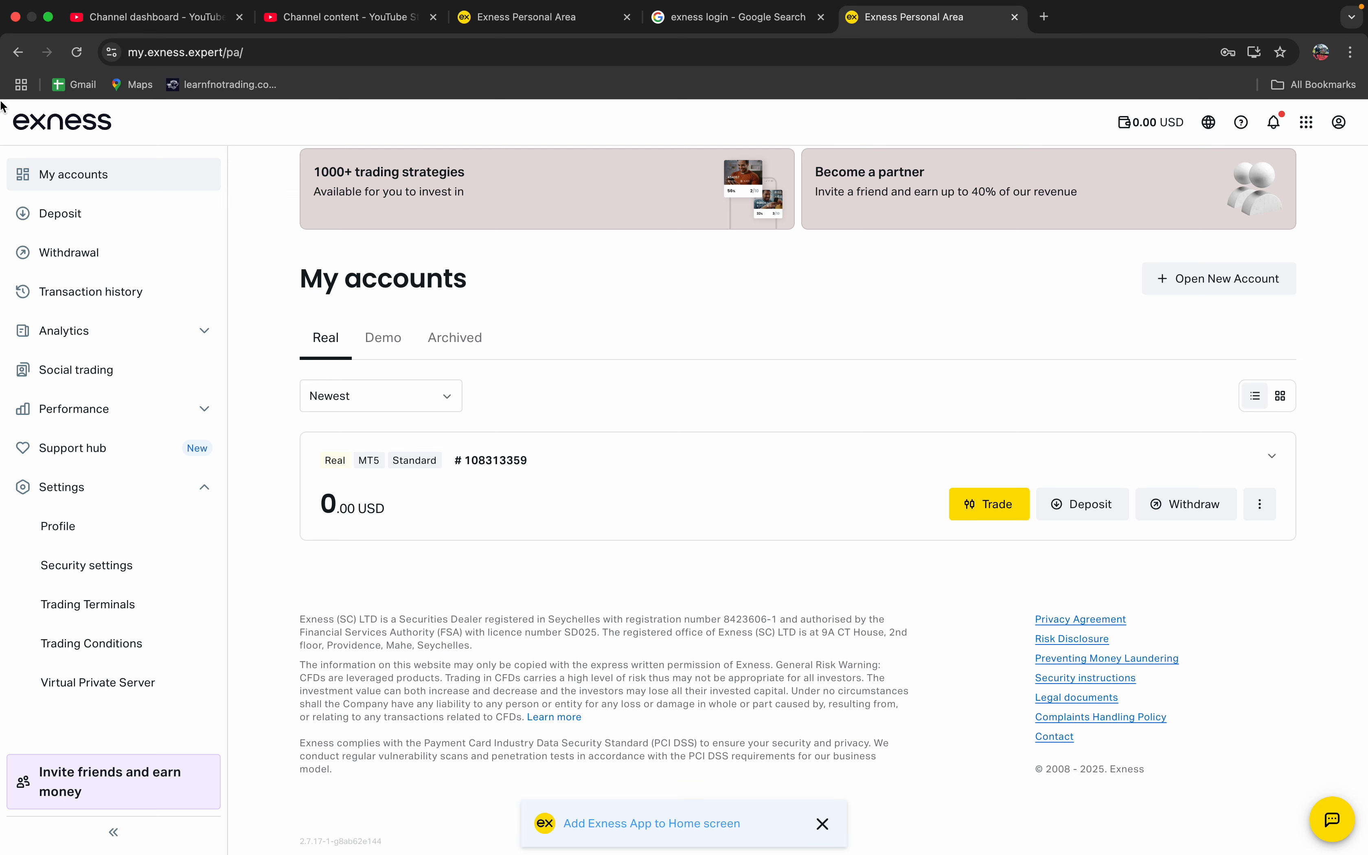
- Look at the Exness deposit page and open the withdrawal page
click(61, 221)
click(79, 252)
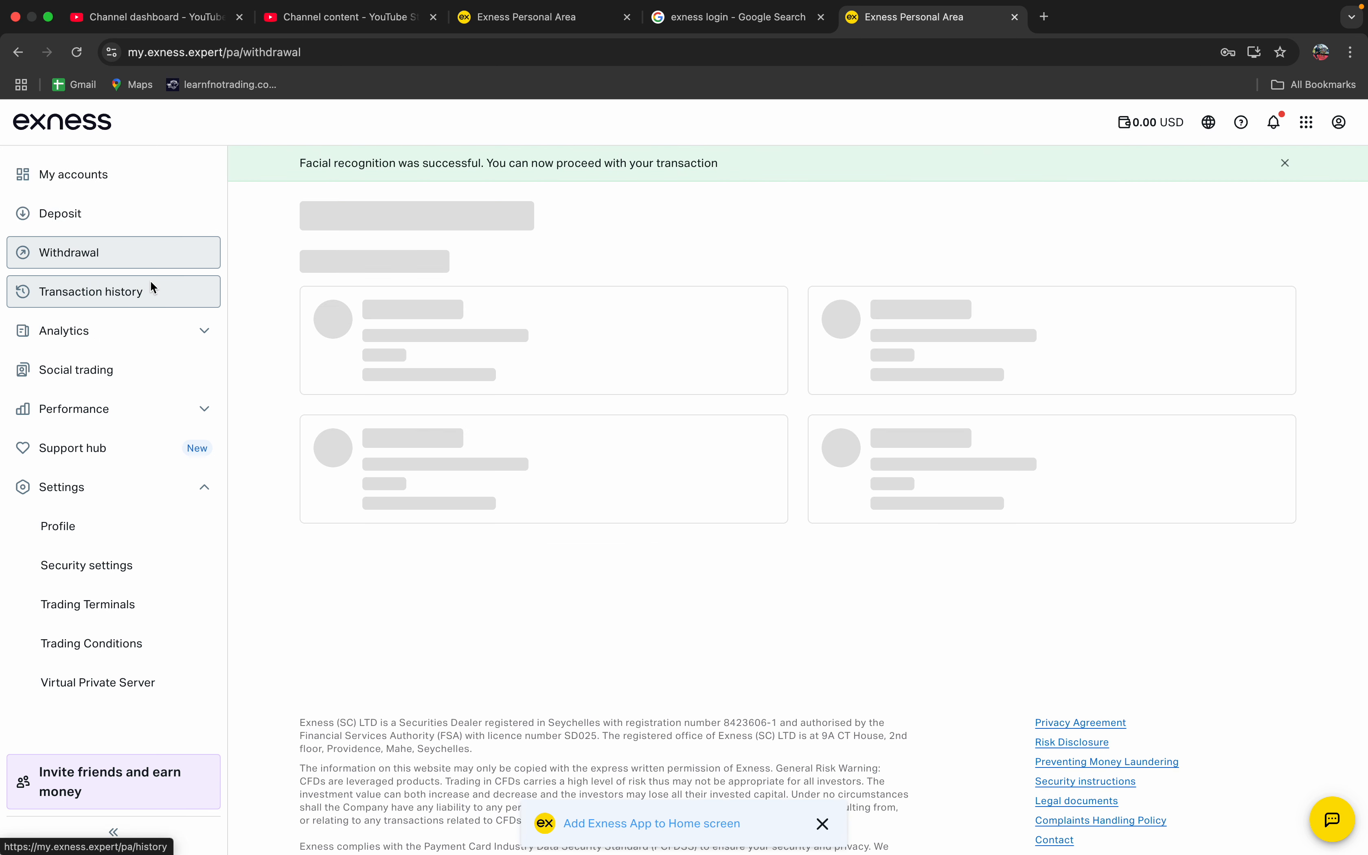